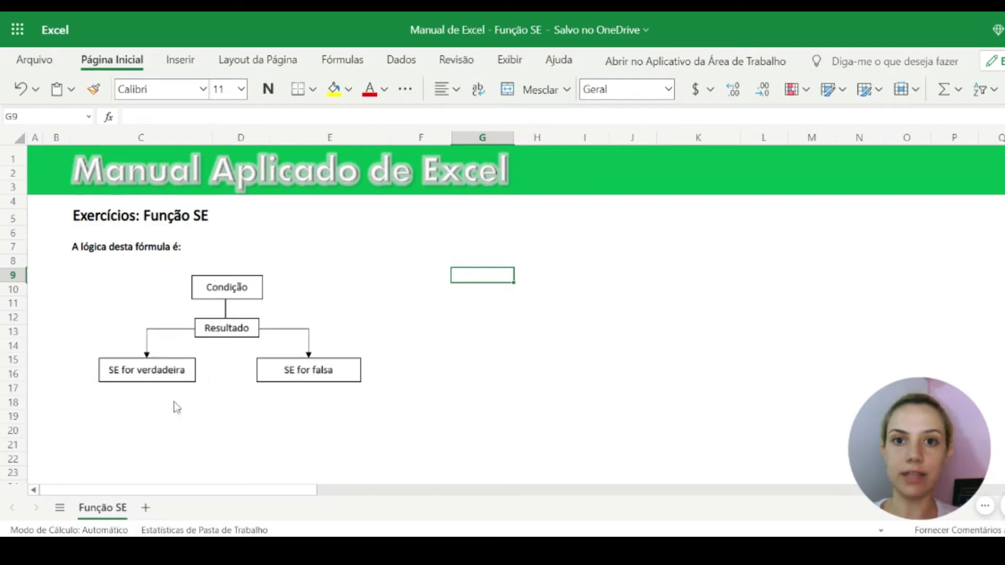
pyautogui.click(314, 291)
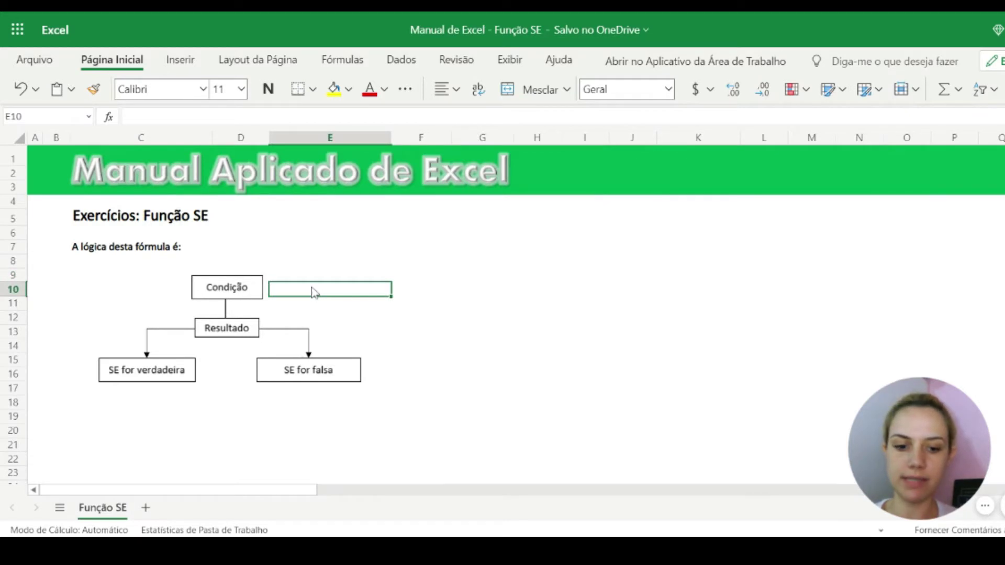
pyautogui.write('=')
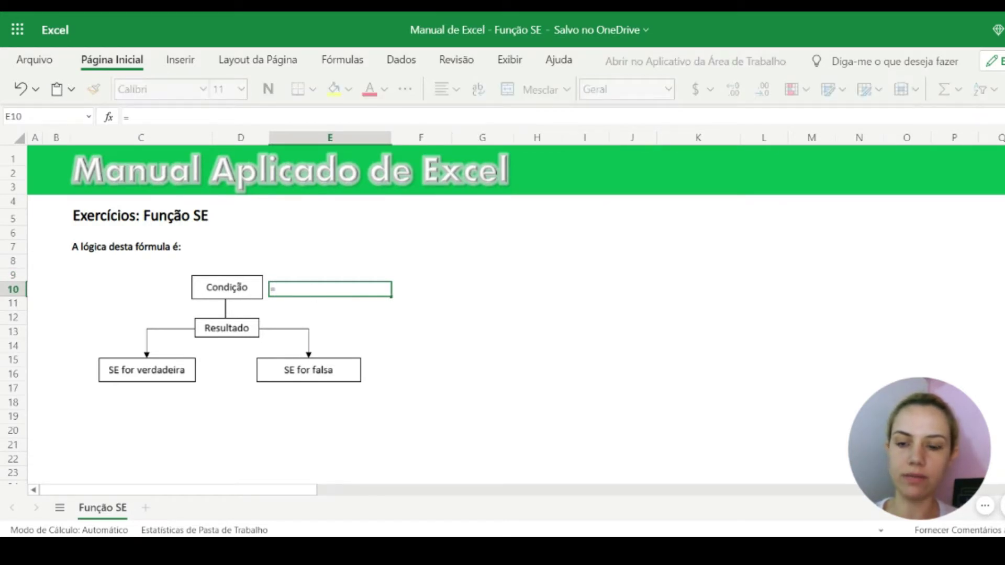
pyautogui.write('se')
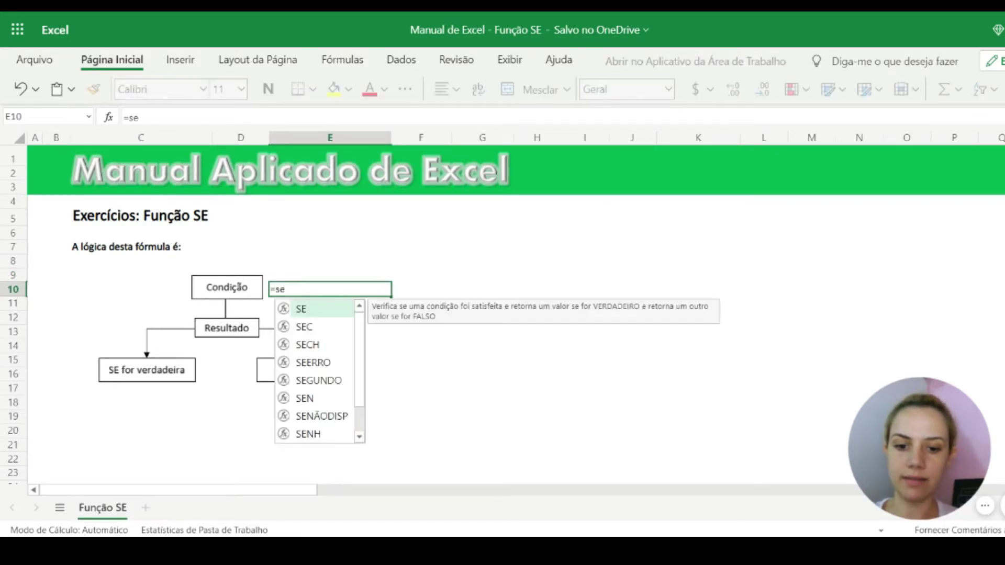
pyautogui.write('(')
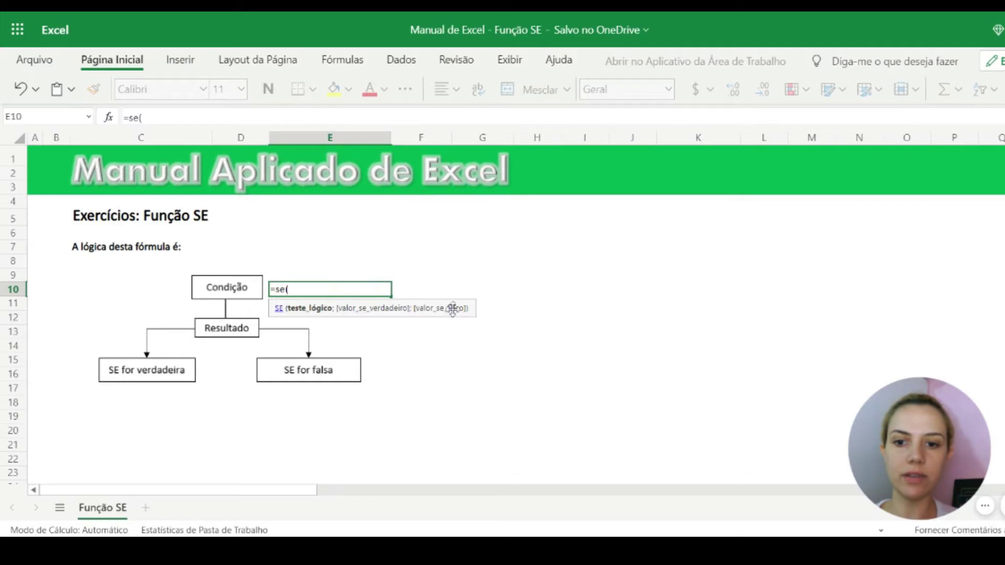
pyautogui.press('BackSpace')
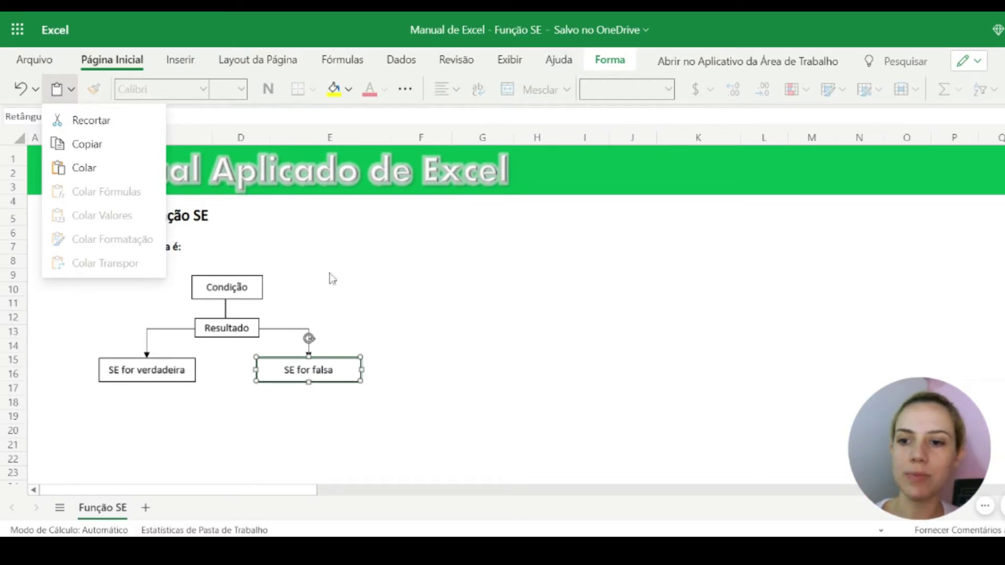
pyautogui.click(450, 318)
pyautogui.click(448, 312)
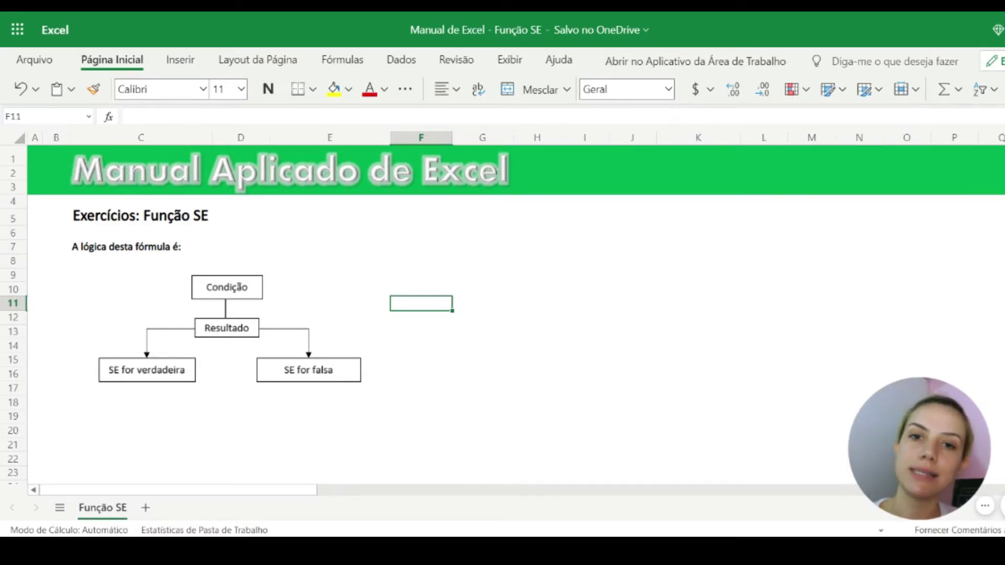
# Step: Start an SE formula in D31 of Exemplo 1 whose logical test multiplies D29 by F29
pyautogui.scroll(-1, 963, 225)
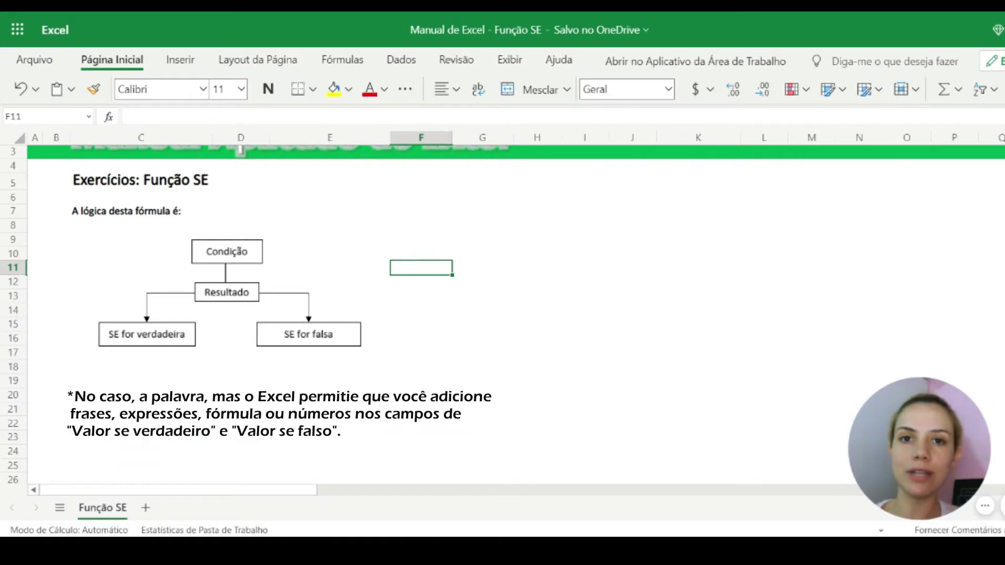
pyautogui.scroll(-6, 294, 314)
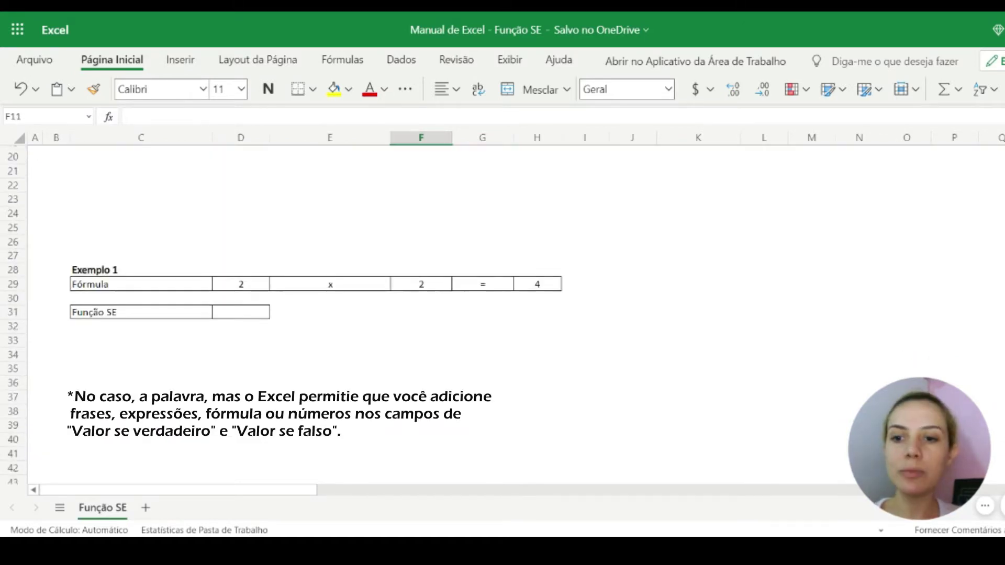
pyautogui.click(221, 246)
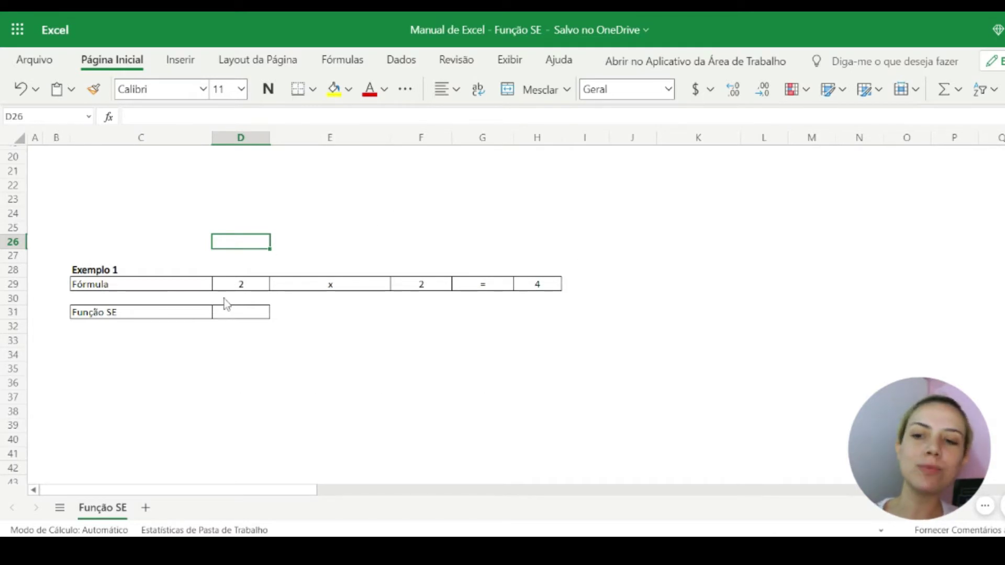
pyautogui.click(231, 316)
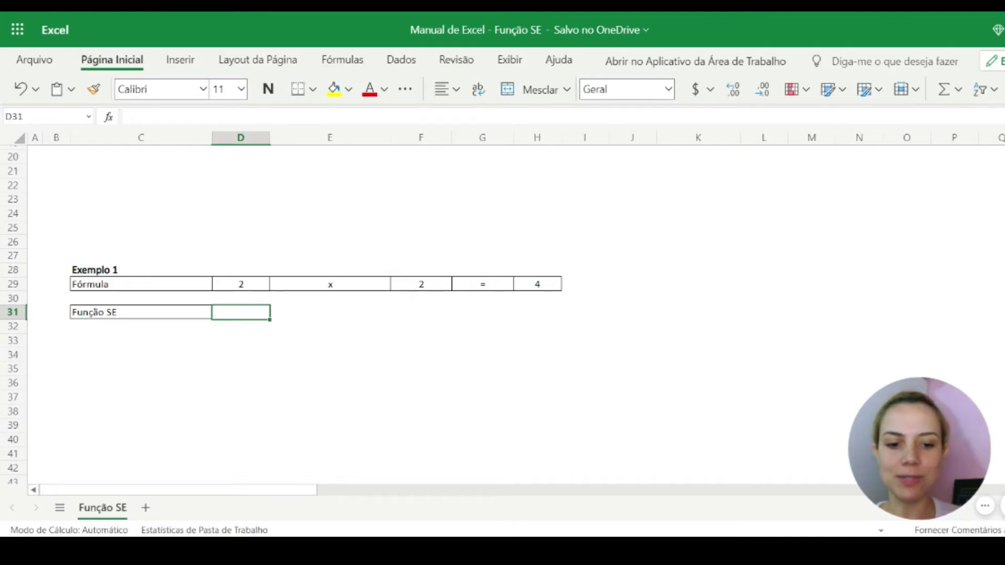
pyautogui.write('=')
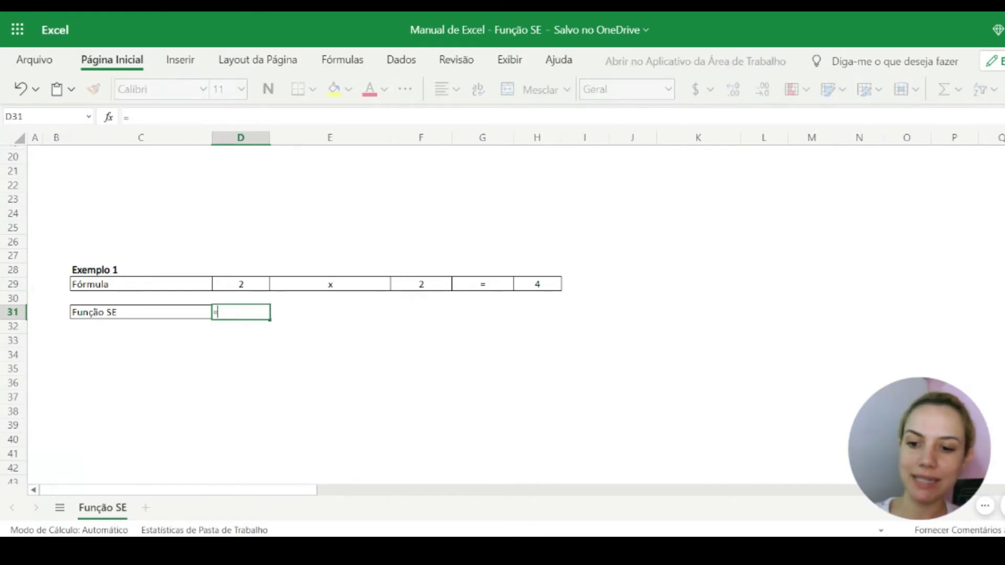
pyautogui.write('SE(')
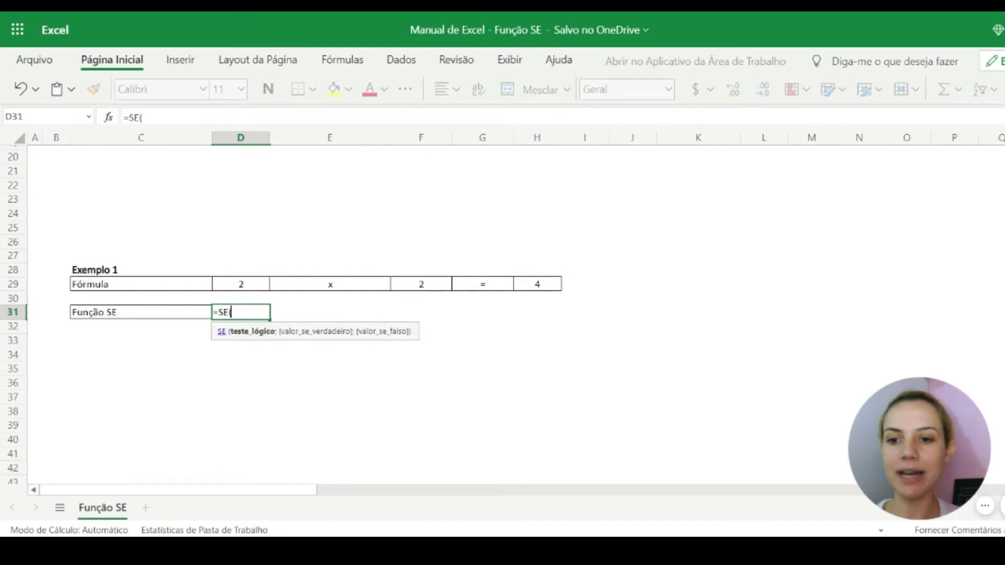
pyautogui.click(249, 289)
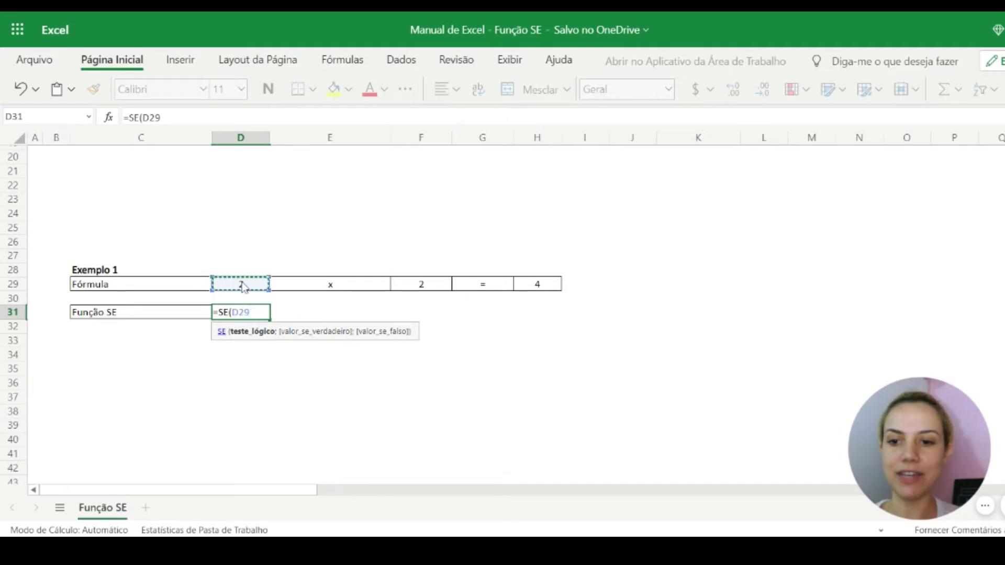
pyautogui.write('*')
pyautogui.click(424, 292)
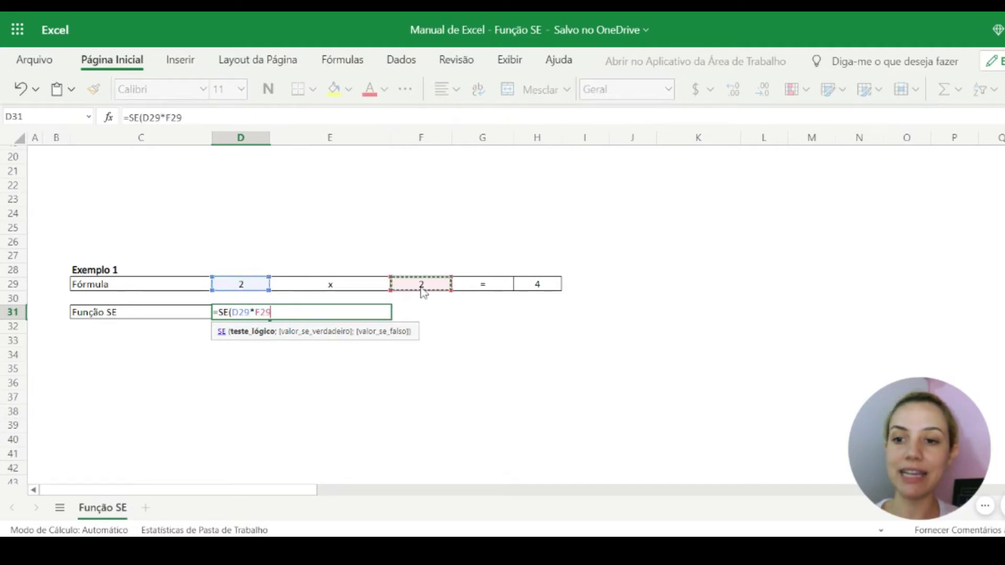
# Step: Enclose the product D29*F29 in parentheses and compare it for equality with H29 in the logical test
pyautogui.click(141, 118)
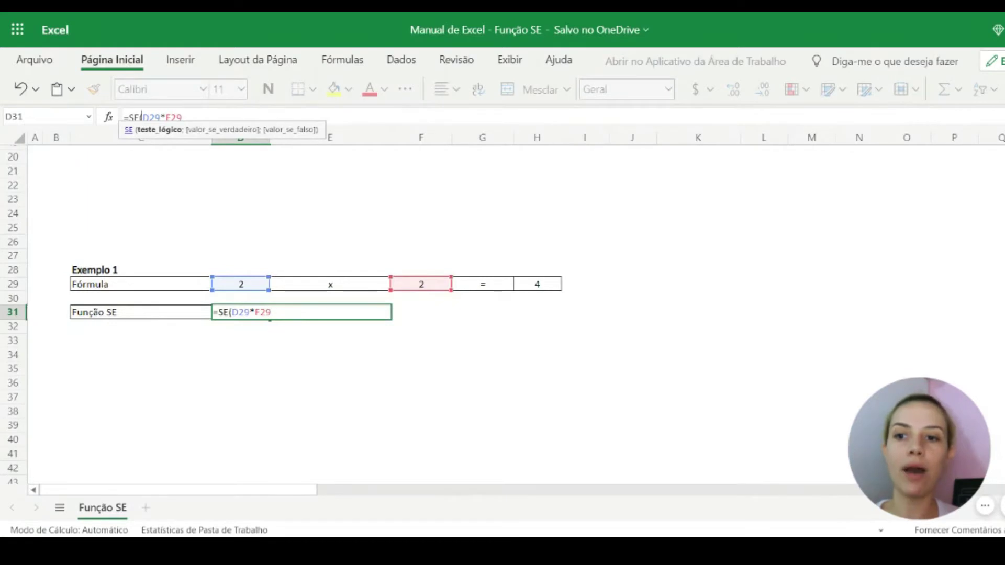
pyautogui.write('(')
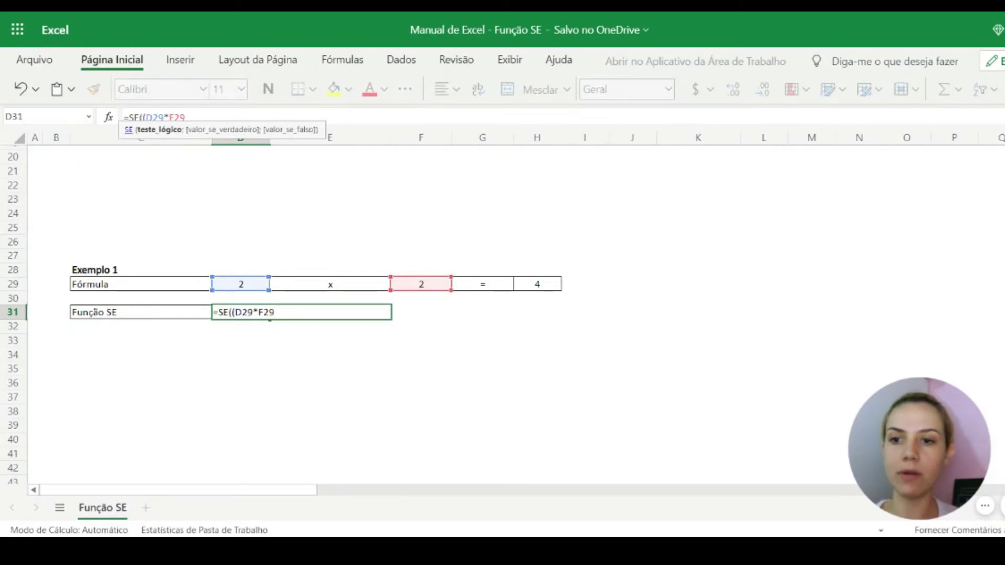
pyautogui.write(')=')
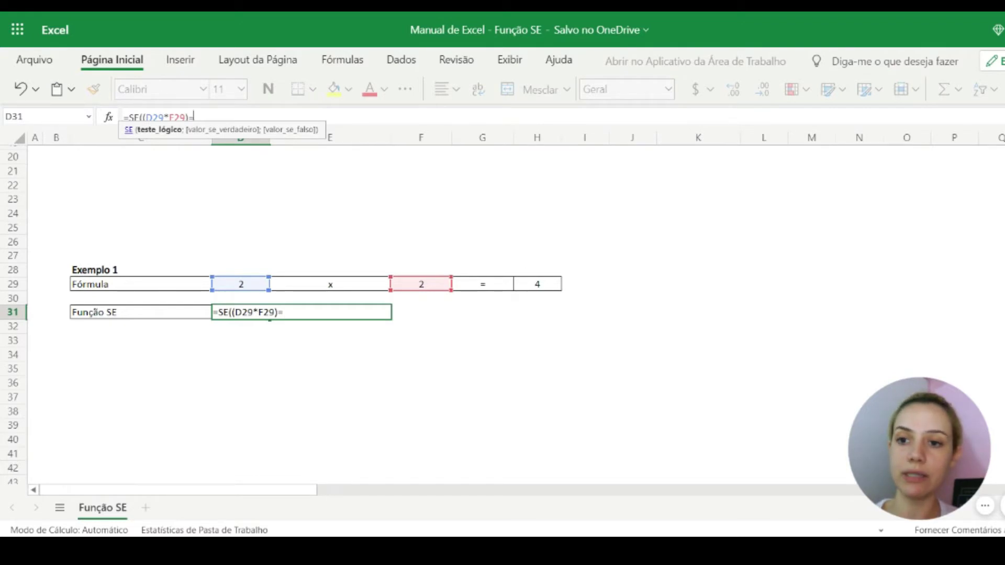
pyautogui.click(531, 284)
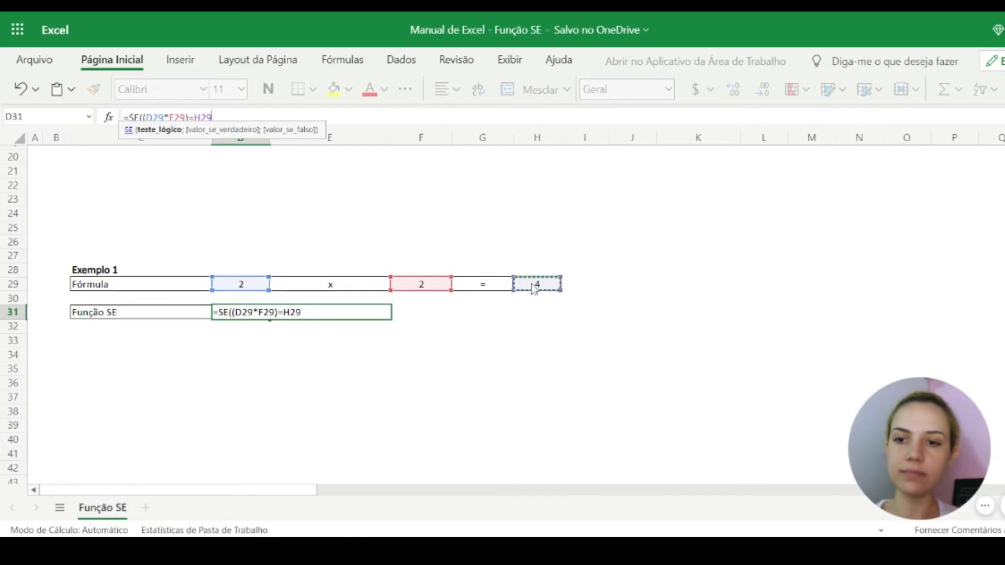
# Step: Complete the D31 formula with "Correto" as the true value and "Incorreto" as the false value
pyautogui.write(';')
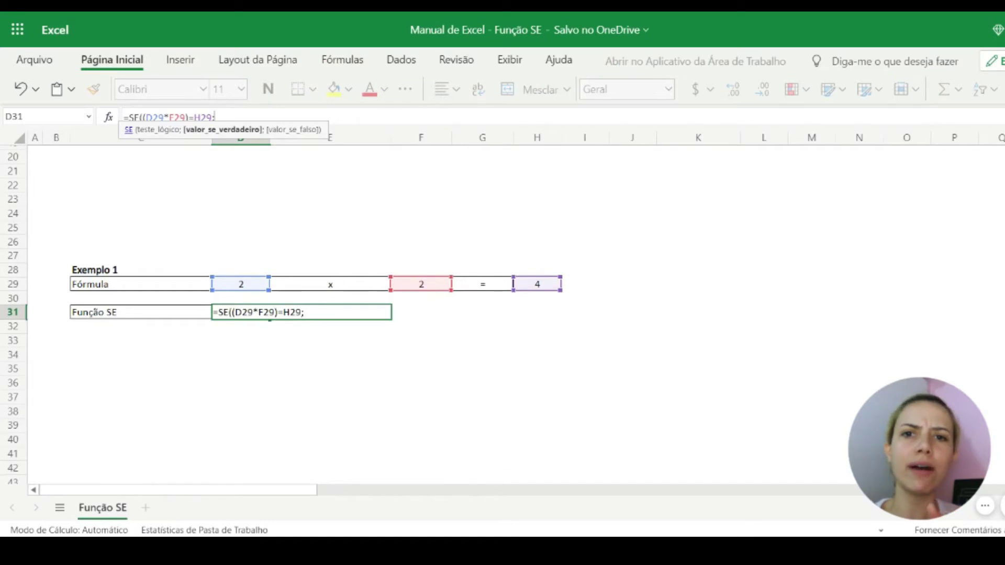
pyautogui.write('"Corret')
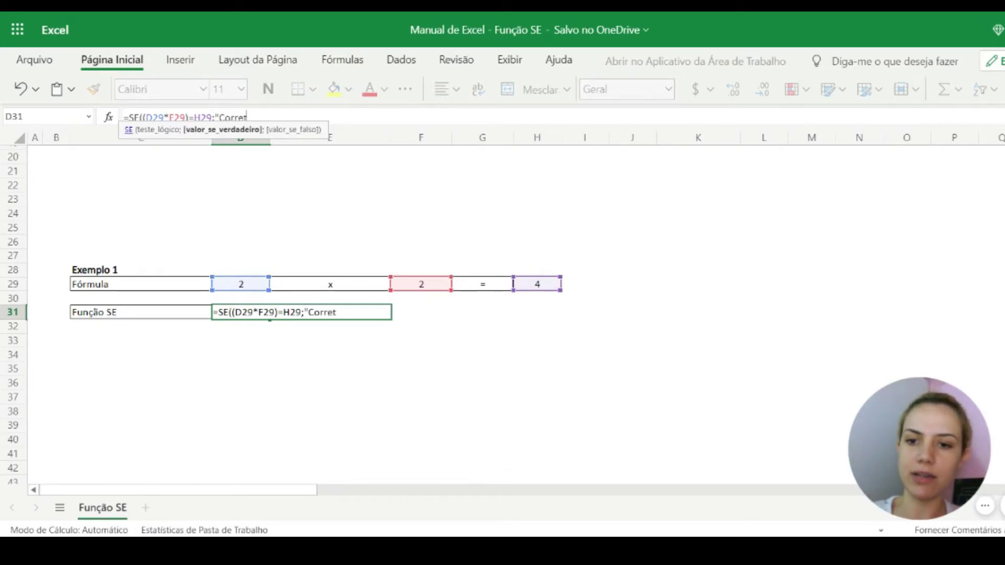
pyautogui.write('o"')
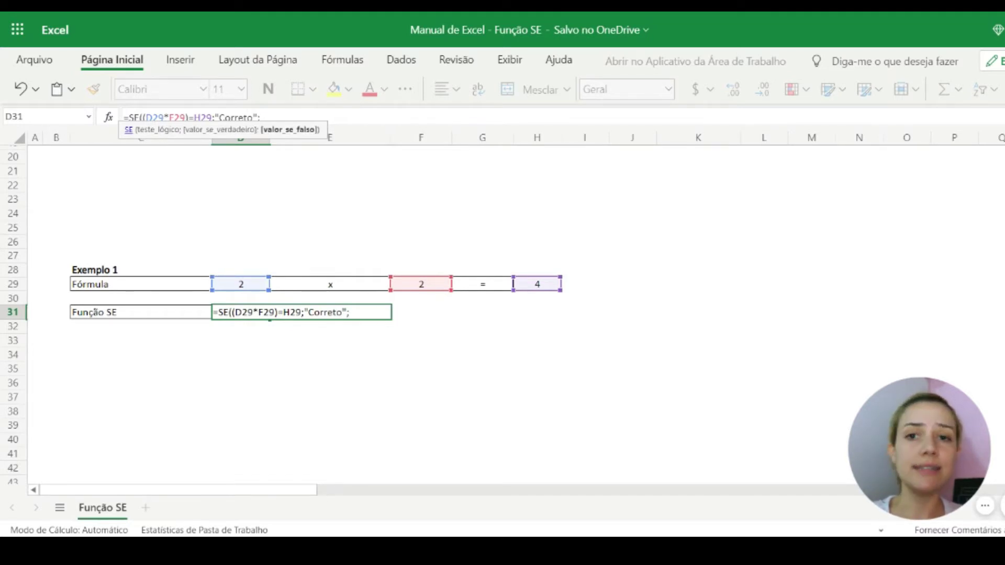
pyautogui.write('"')
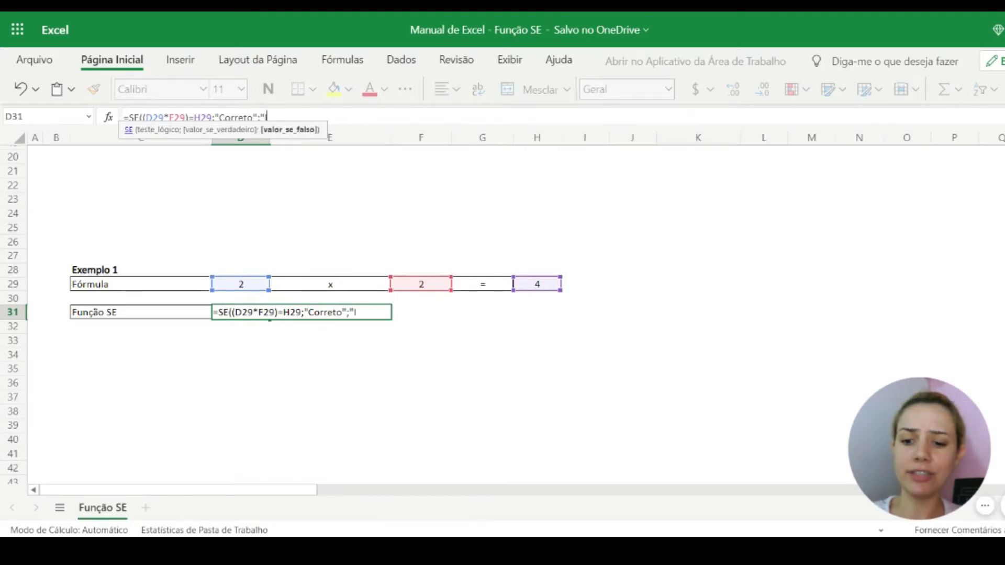
pyautogui.write('Incorreto"')
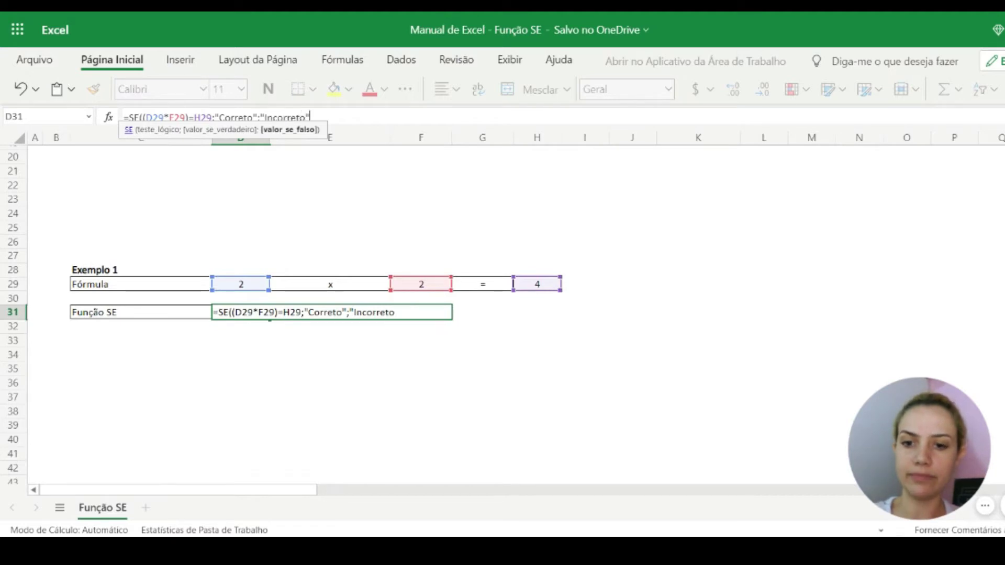
pyautogui.write(')')
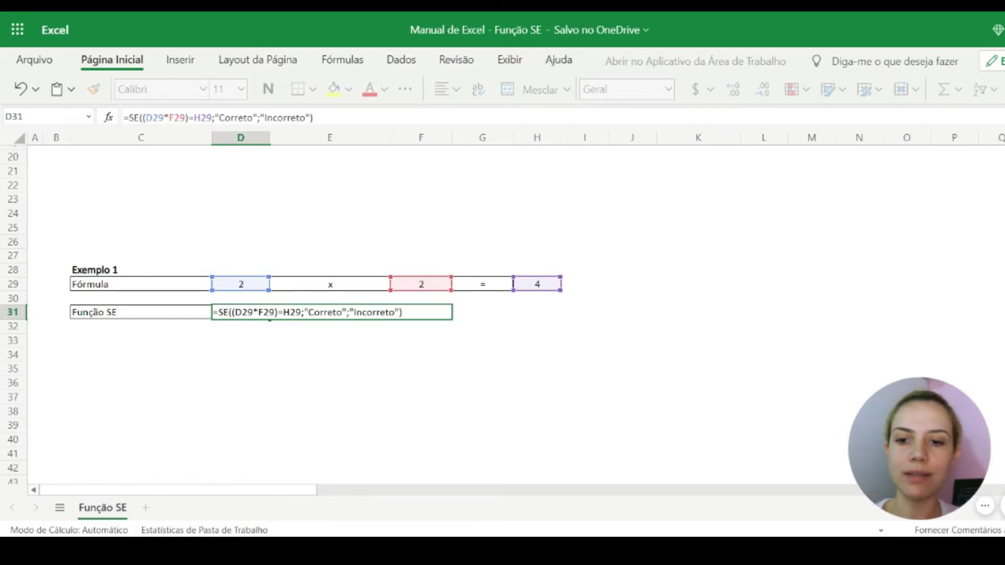
pyautogui.press('Return')
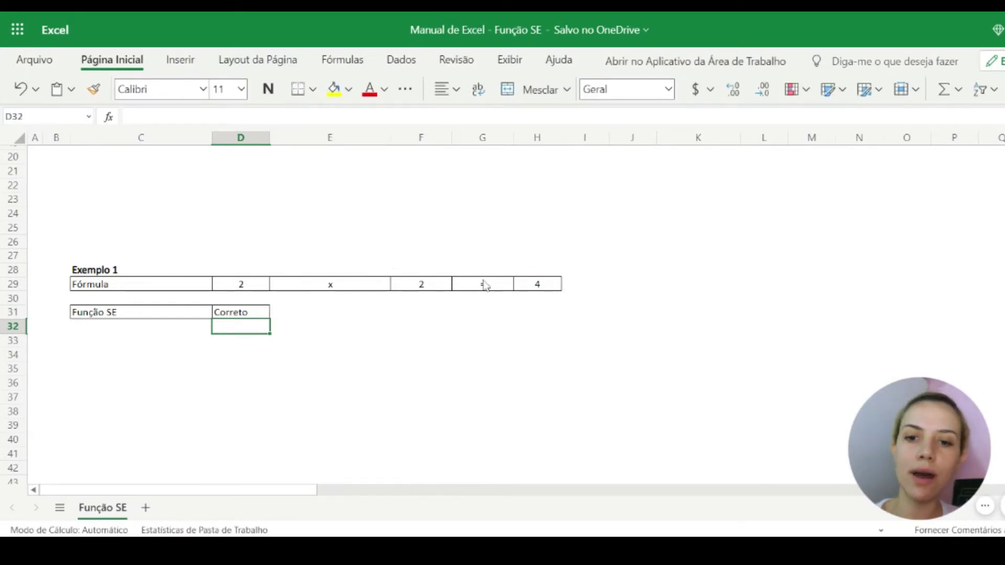
# Step: Test the formula by setting the result in H29 to 10 and the second factor in F29 to 5
pyautogui.click(542, 291)
pyautogui.write('10')
pyautogui.press('Return')
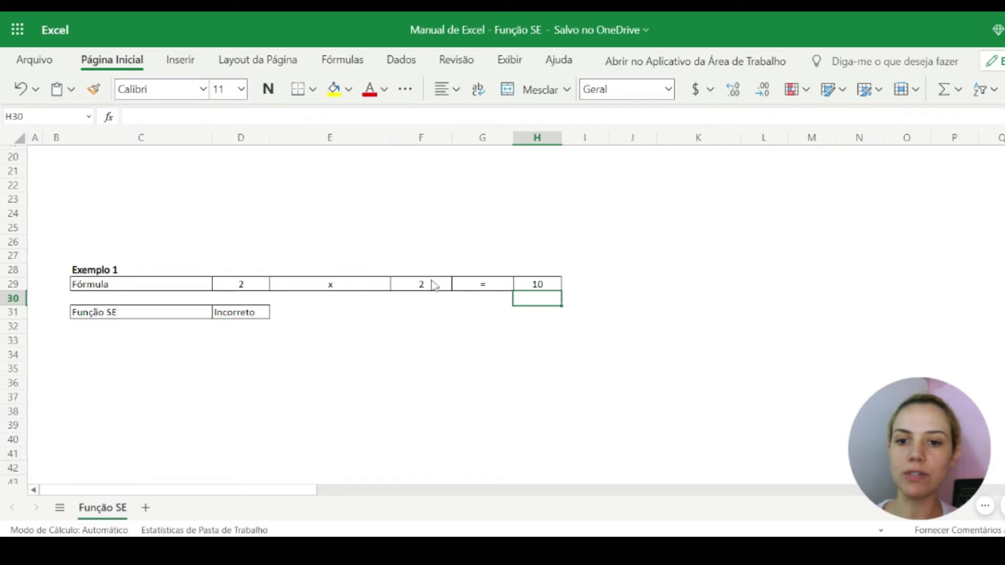
pyautogui.click(429, 288)
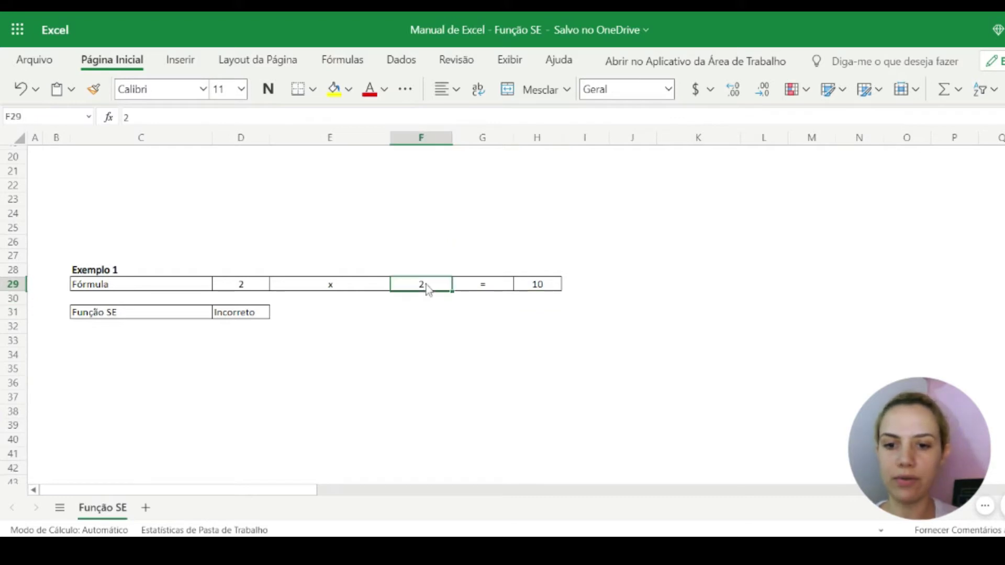
pyautogui.write('5')
pyautogui.press('Return')
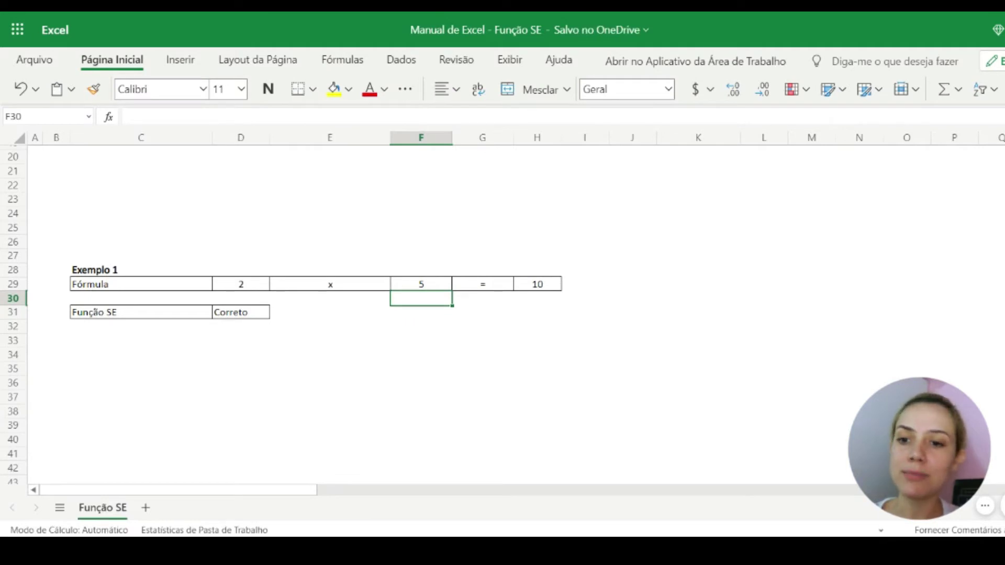
# Step: Examine the Exemplo 2 rows "Você está gostando da aula?" and "Como eu me sinto?" further down the sheet
pyautogui.click(235, 330)
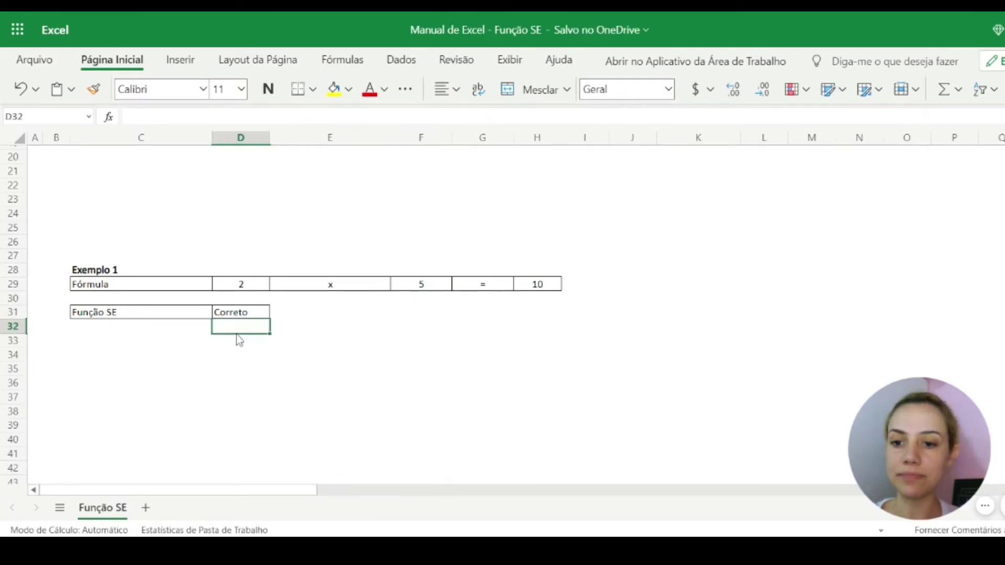
pyautogui.click(250, 351)
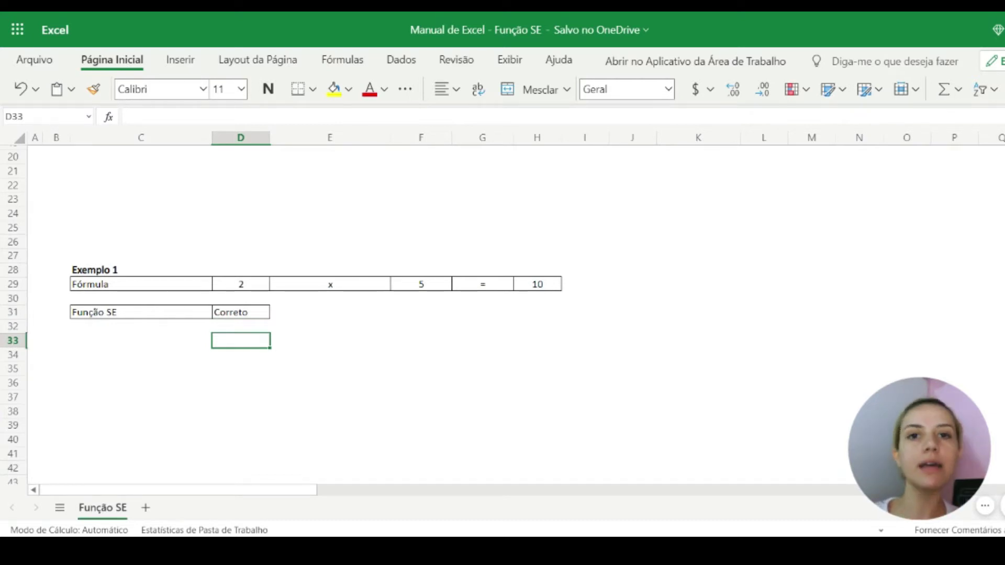
pyautogui.scroll(-6, 262, 314)
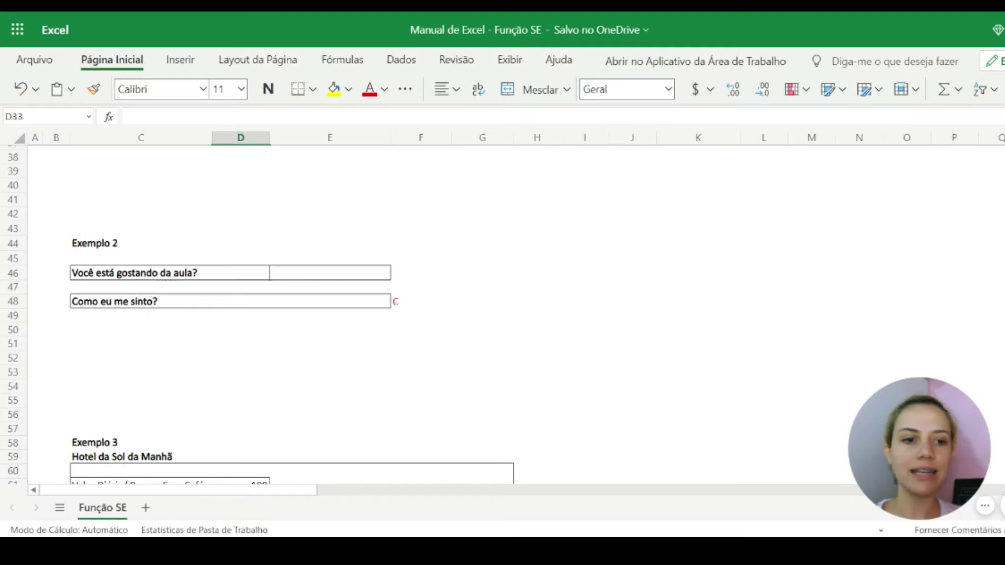
pyautogui.scroll(-1, 262, 314)
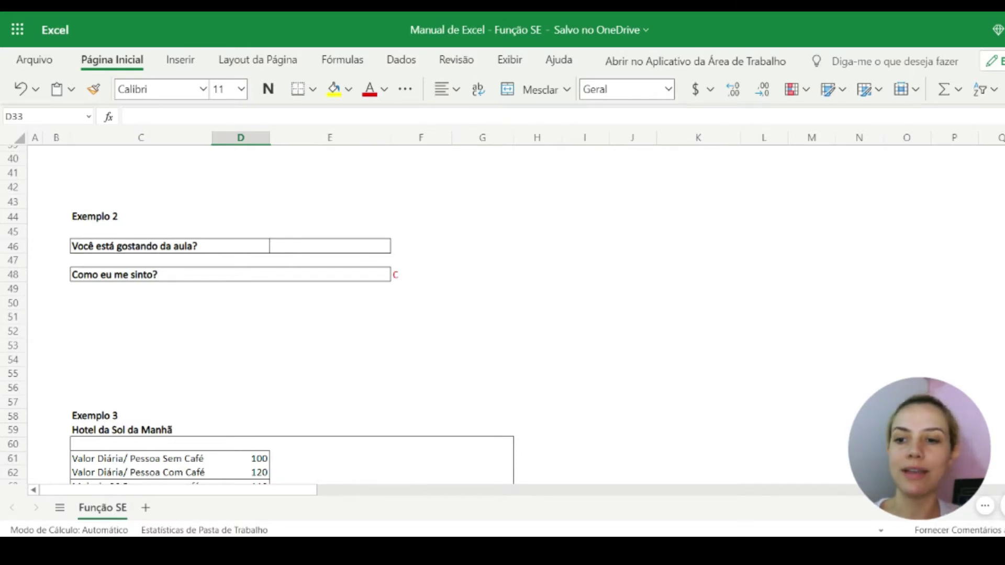
pyautogui.click(303, 282)
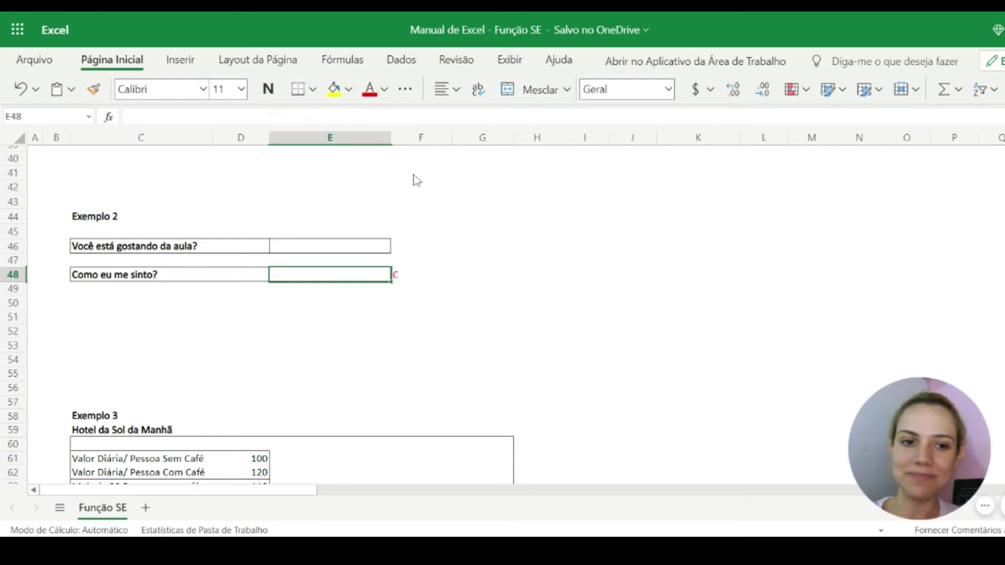
pyautogui.click(669, 199)
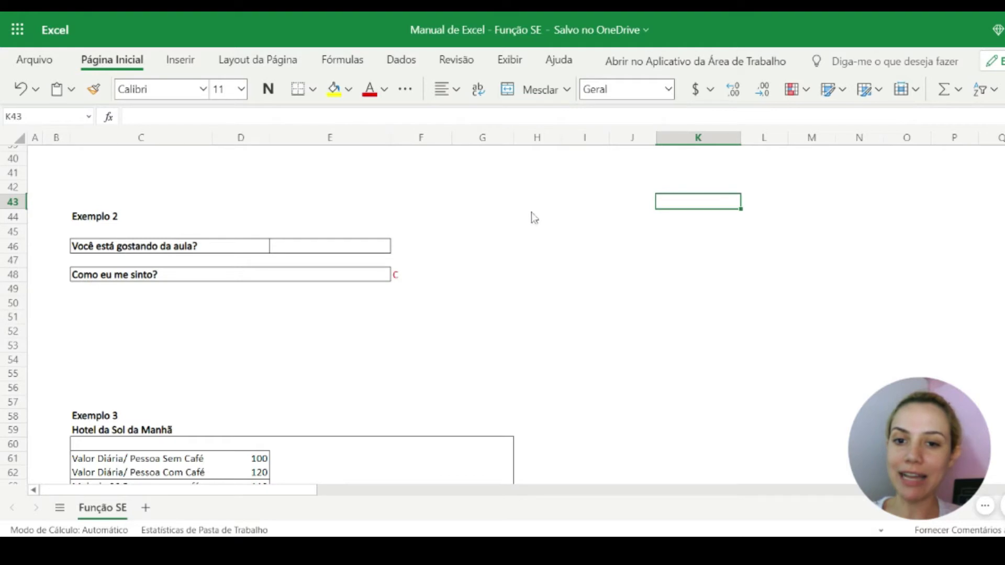
pyautogui.click(533, 215)
pyautogui.click(505, 162)
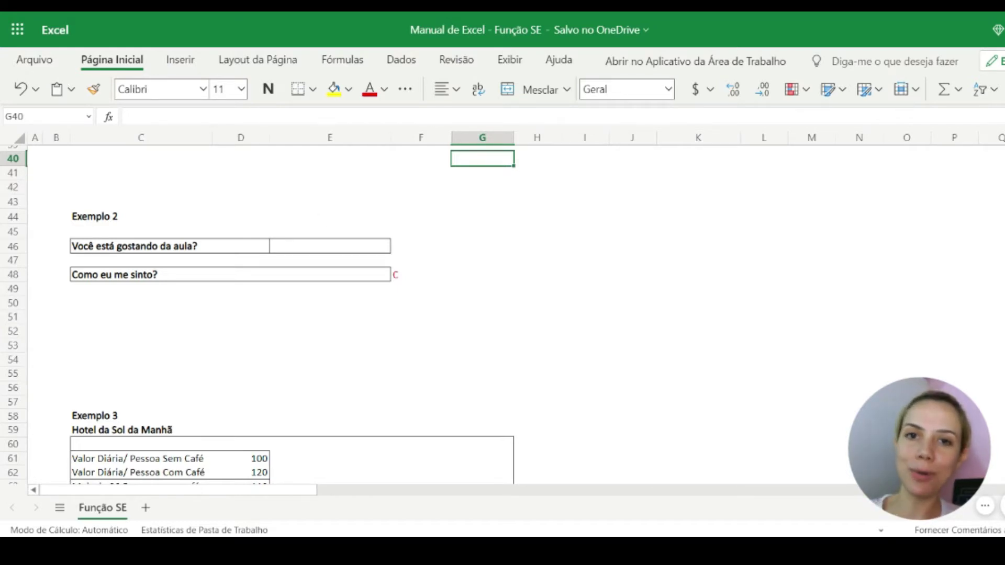
# Step: Check the answer options available in E46 for "Você está gostando da aula?" without choosing one
pyautogui.click(324, 244)
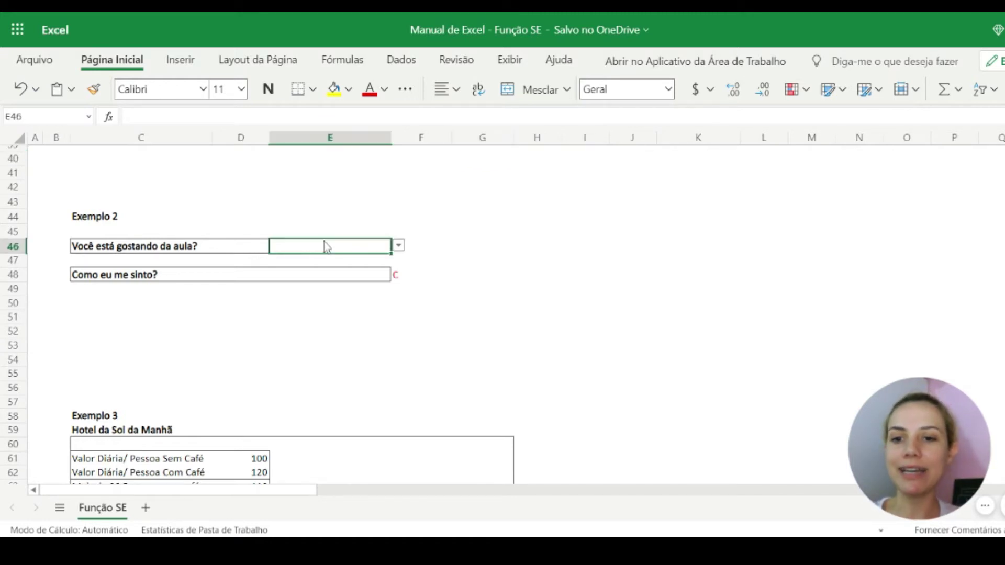
pyautogui.click(399, 246)
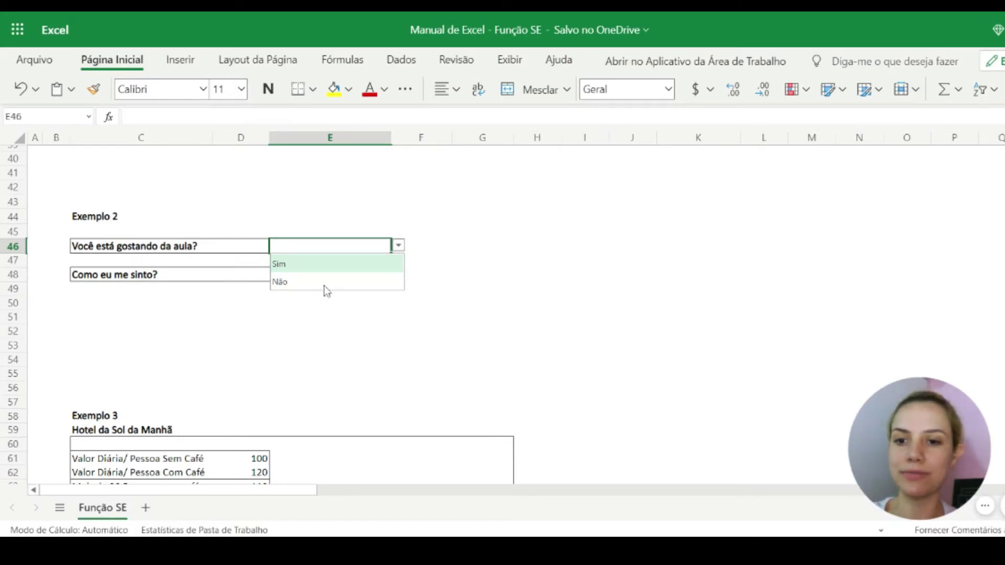
pyautogui.click(320, 234)
pyautogui.click(322, 248)
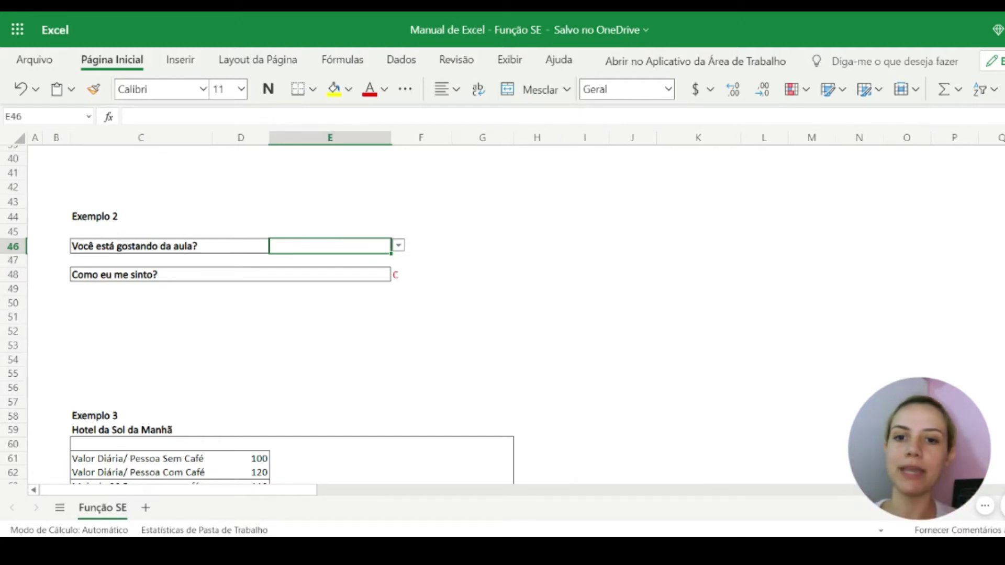
# Step: Change the font colour of the range G41:K52 beside Exemplo 2 to black
pyautogui.moveTo(495, 174); pyautogui.dragTo(712, 332)
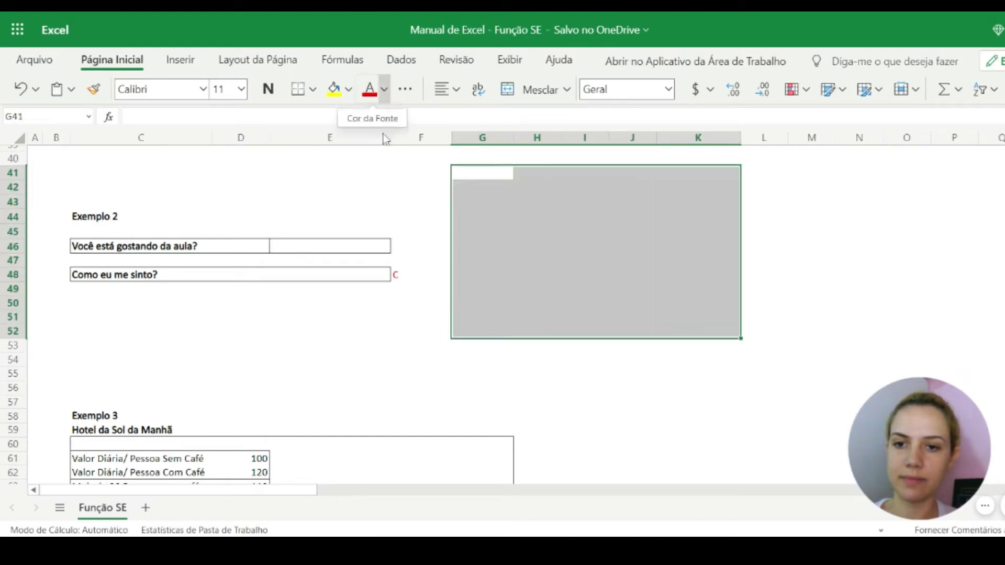
pyautogui.click(384, 89)
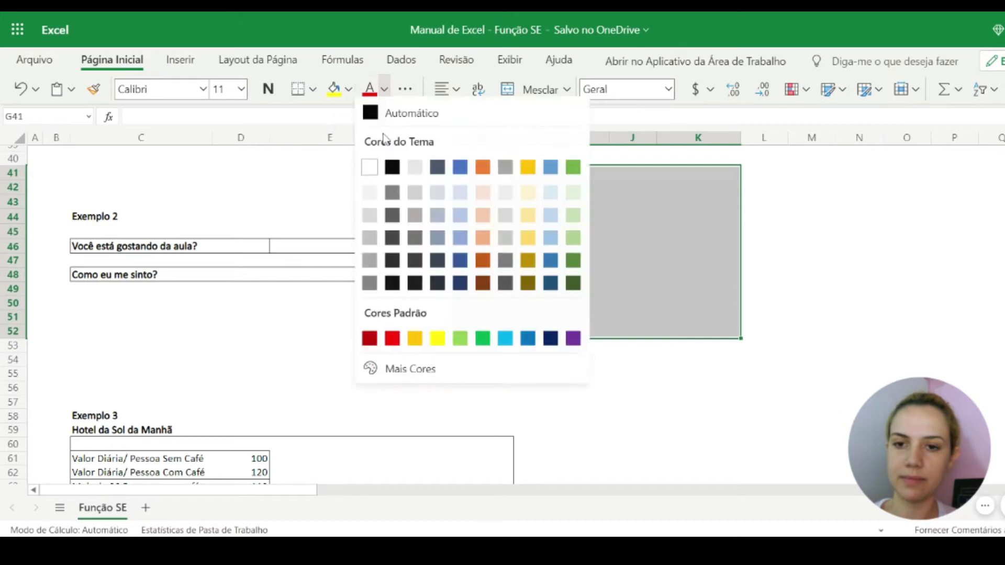
pyautogui.click(396, 179)
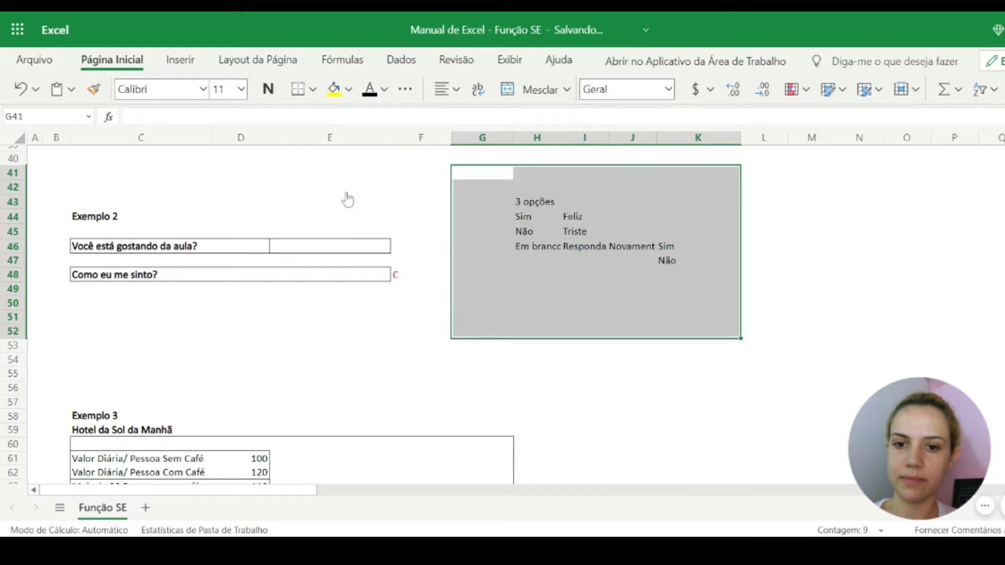
pyautogui.click(347, 195)
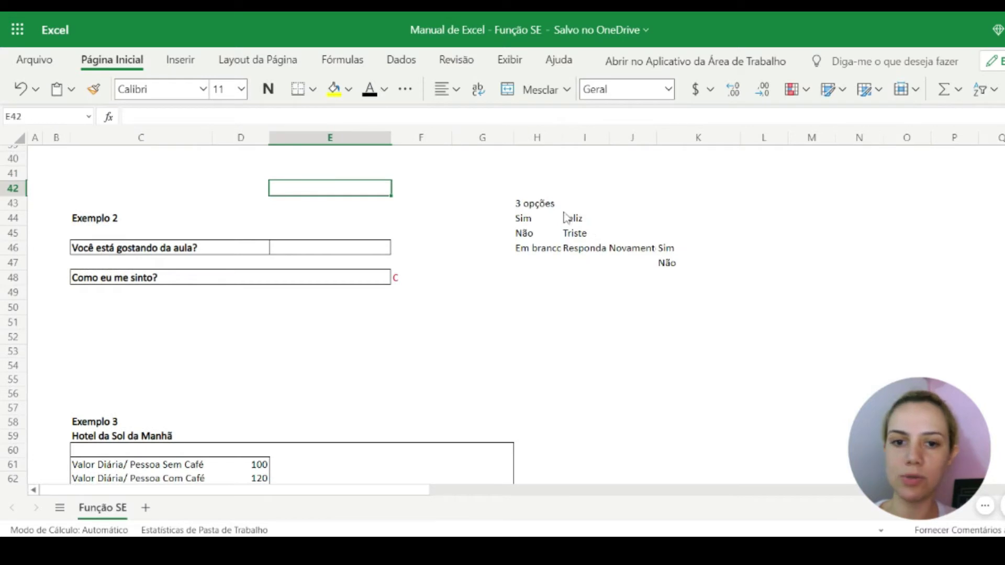
# Step: Clear the contents of K45:K48, which hold the extra "Sim" and "Não" entries beside the options table
pyautogui.click(566, 176)
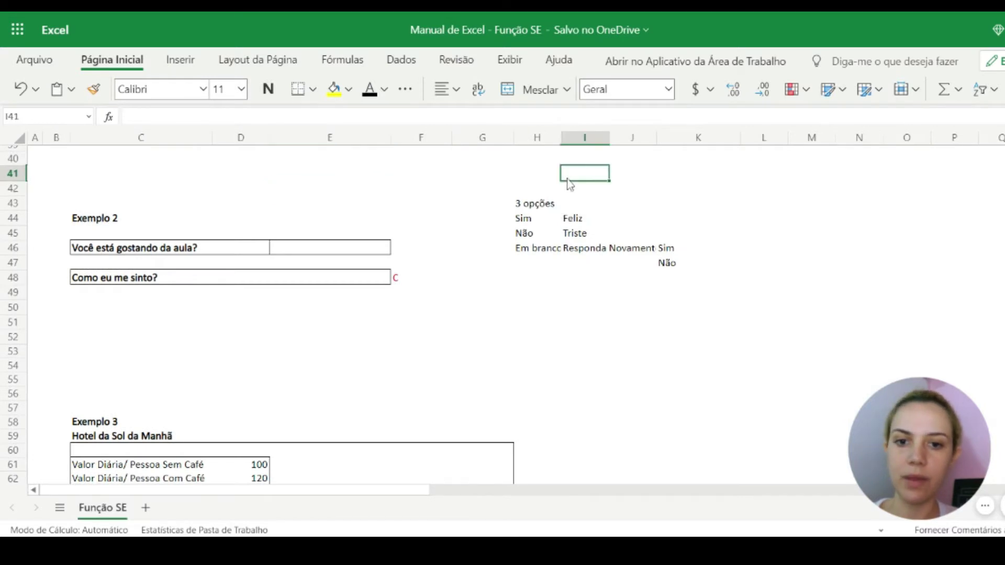
pyautogui.click(570, 247)
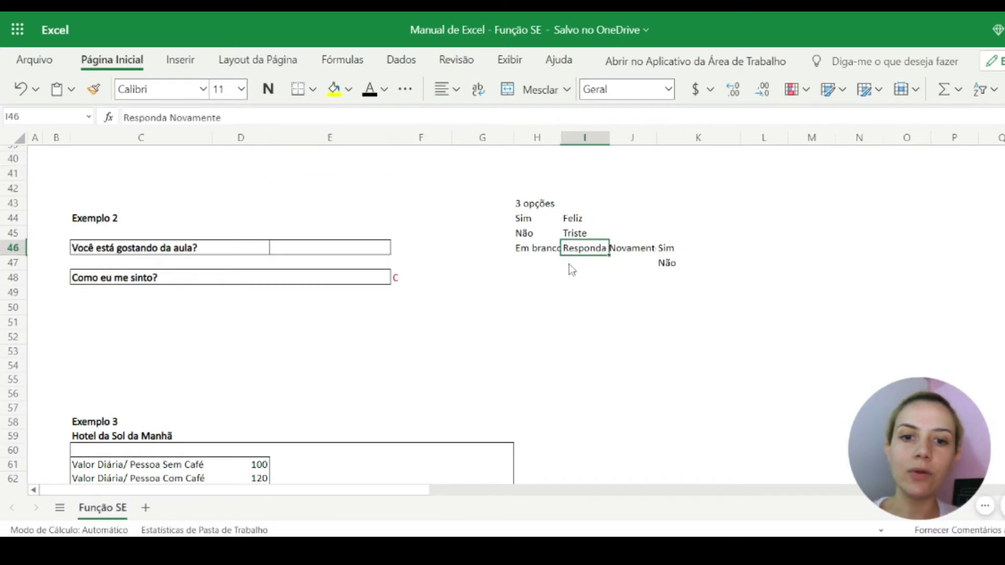
pyautogui.click(665, 233)
pyautogui.moveTo(670, 283); pyautogui.dragTo(674, 235)
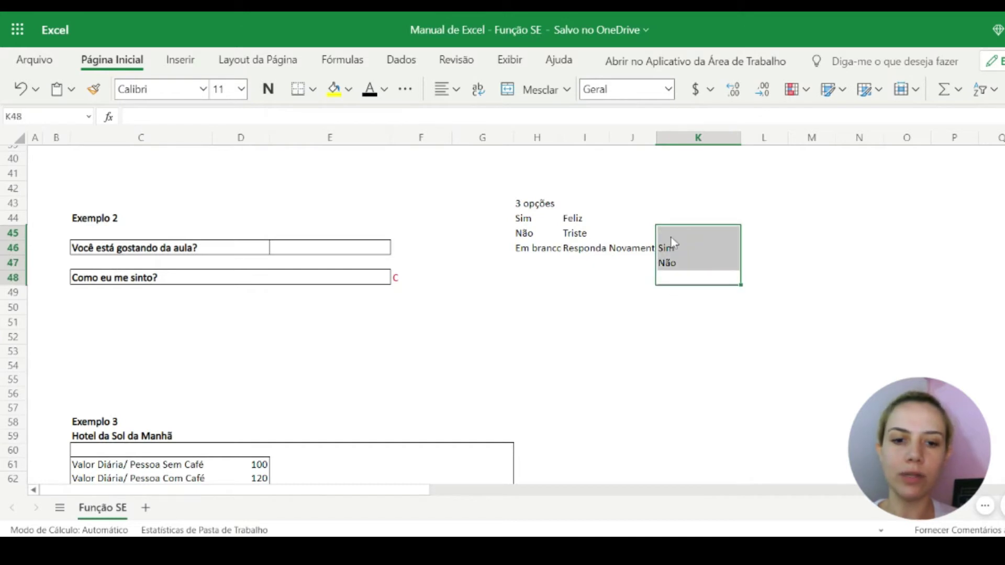
pyautogui.press('Delete')
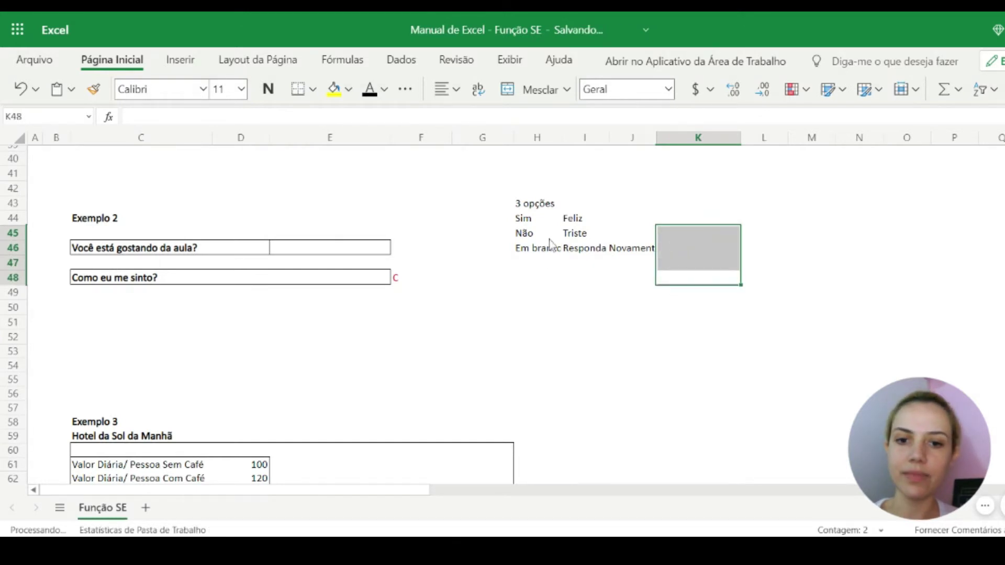
# Step: Review the "Em branco" option with its "Responda Novamente" response in row 46, along with the answer cell E46
pyautogui.click(549, 251)
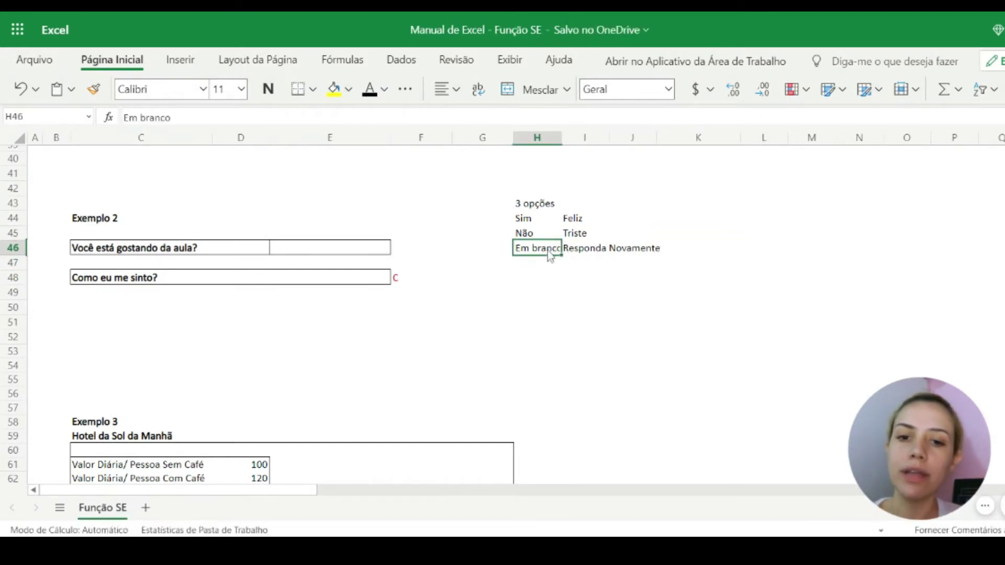
pyautogui.press('Right')
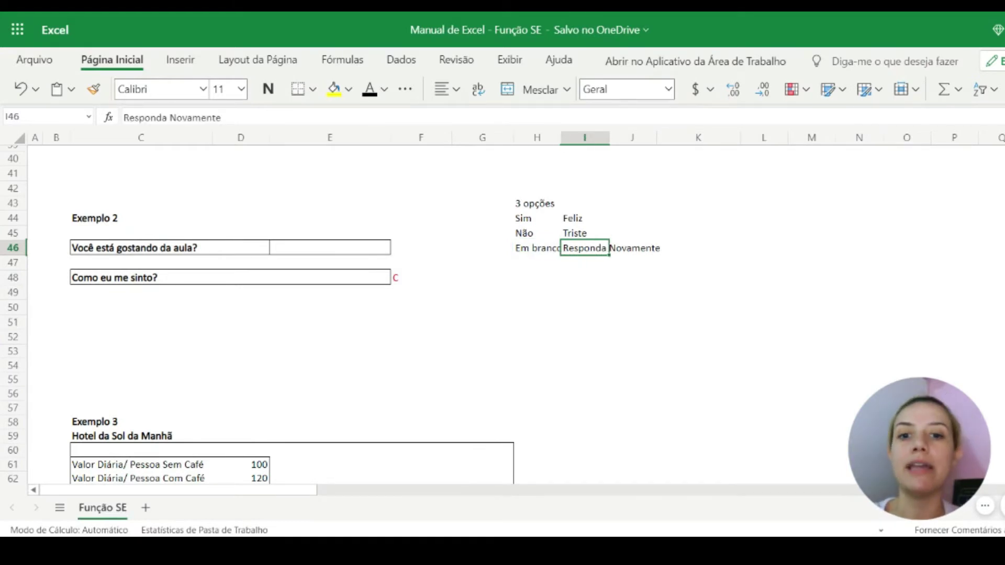
pyautogui.click(321, 243)
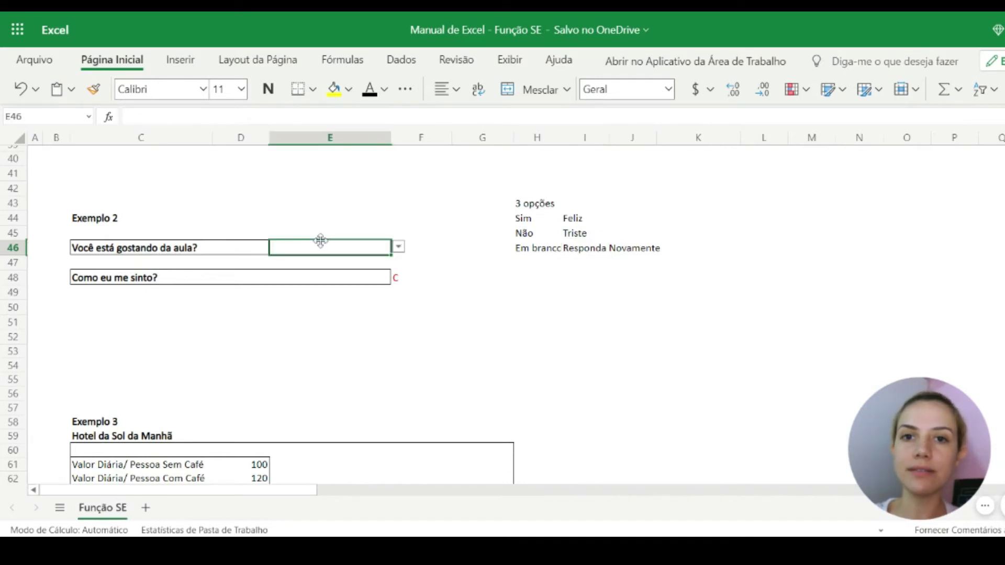
# Step: Start an SE formula in E48 for "Como eu me sinto?" with the logical test E46="Sim"
pyautogui.click(307, 283)
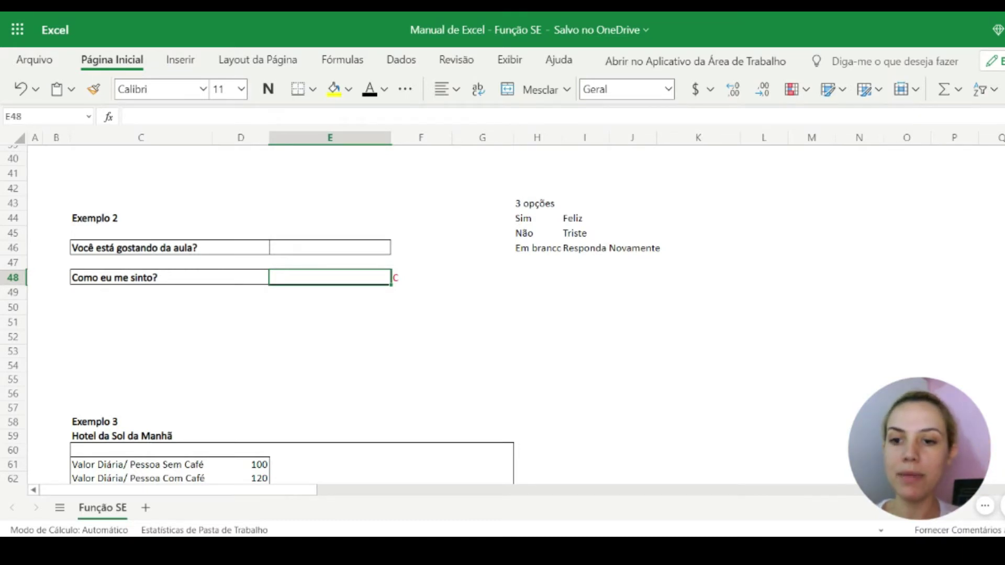
pyautogui.write('=')
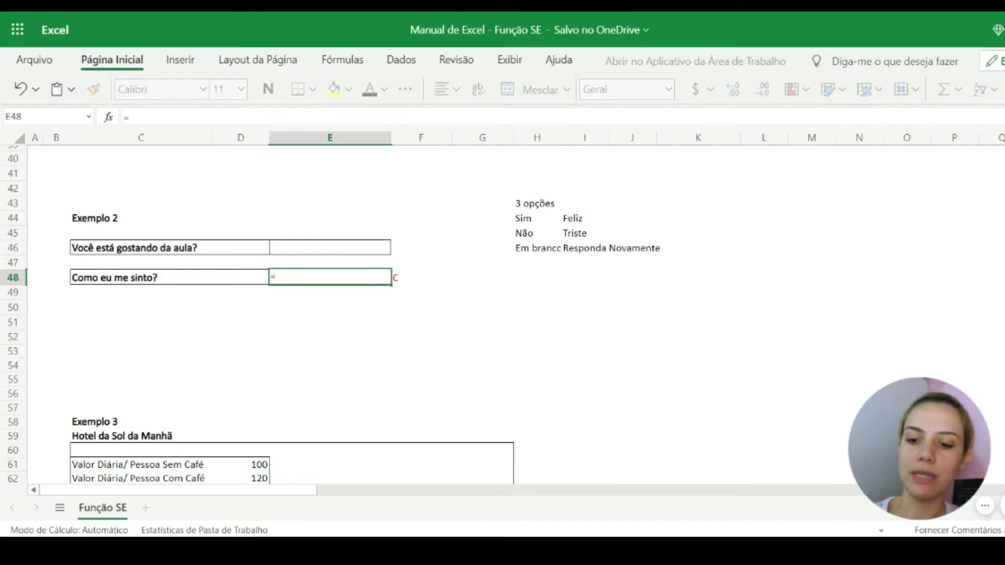
pyautogui.write('SE(')
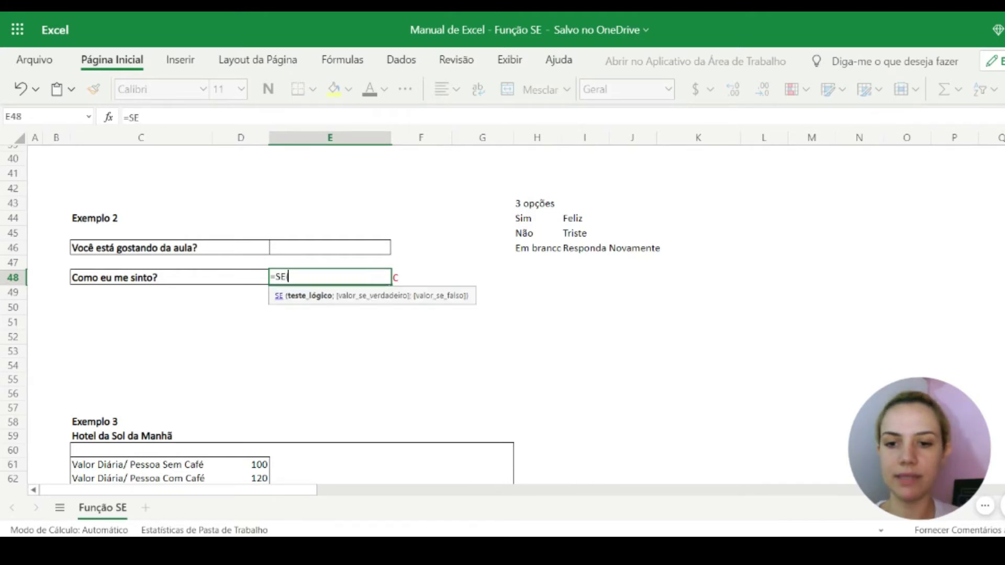
pyautogui.click(306, 248)
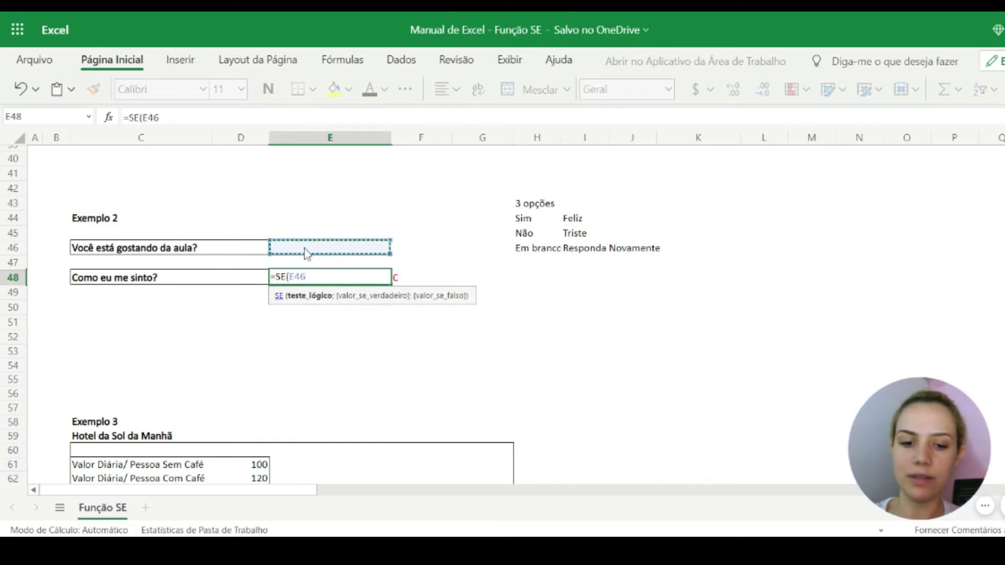
pyautogui.write('="')
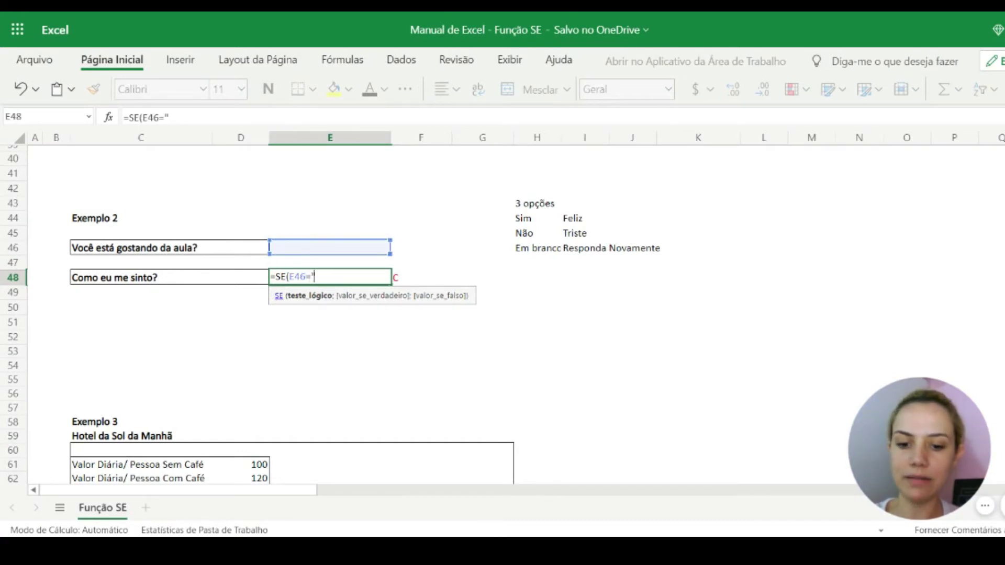
pyautogui.write('Sim')
pyautogui.write('";')
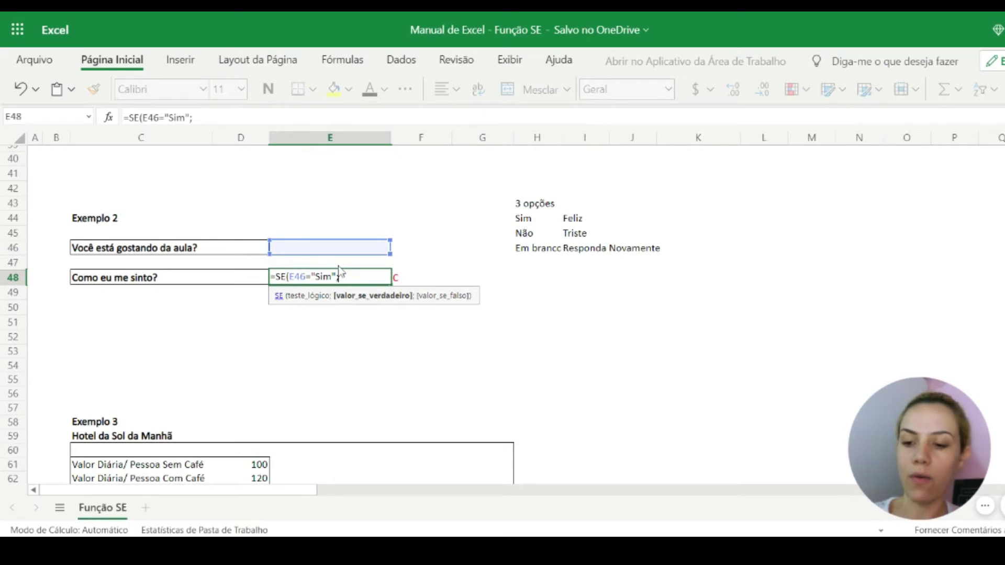
# Step: Complete the E48 formula with "Feliz" as the true value and "Triste" as the false value
pyautogui.write('"F')
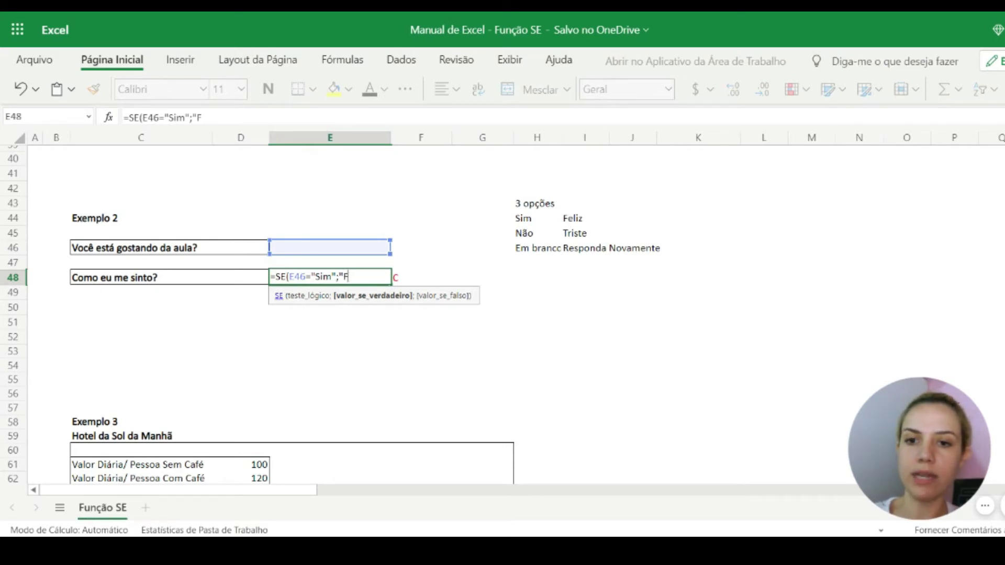
pyautogui.write('eliz')
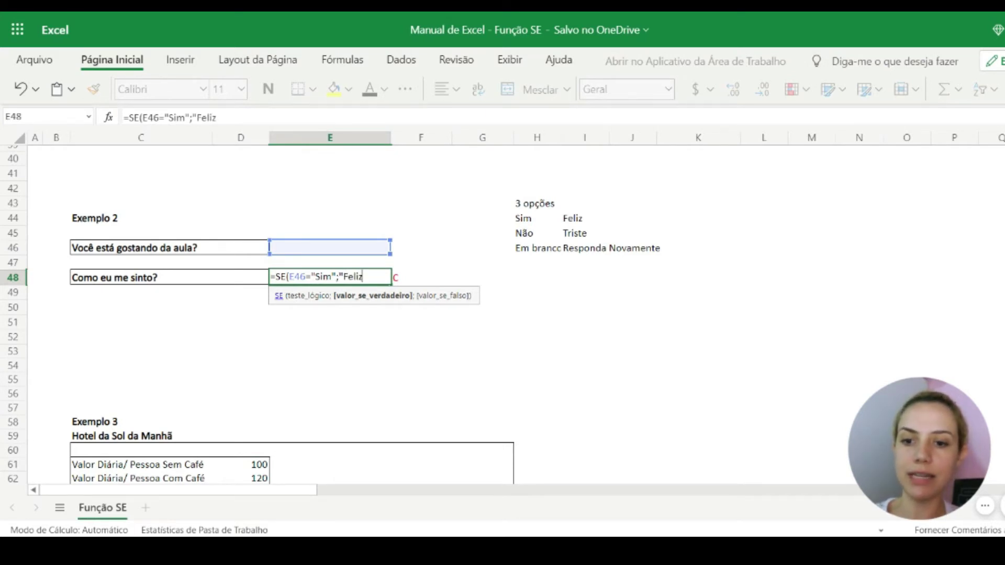
pyautogui.write('";')
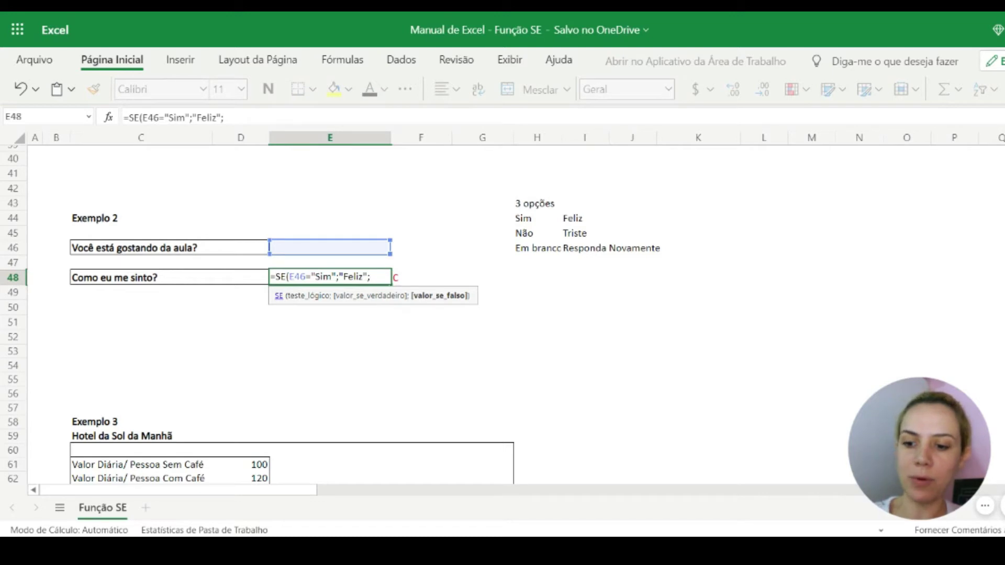
pyautogui.write('"Tris')
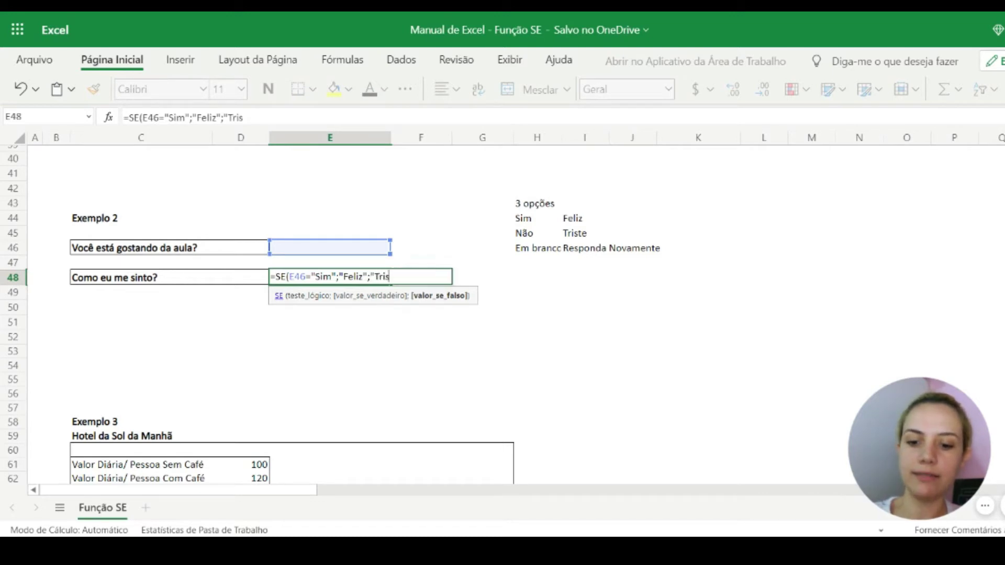
pyautogui.write('te")')
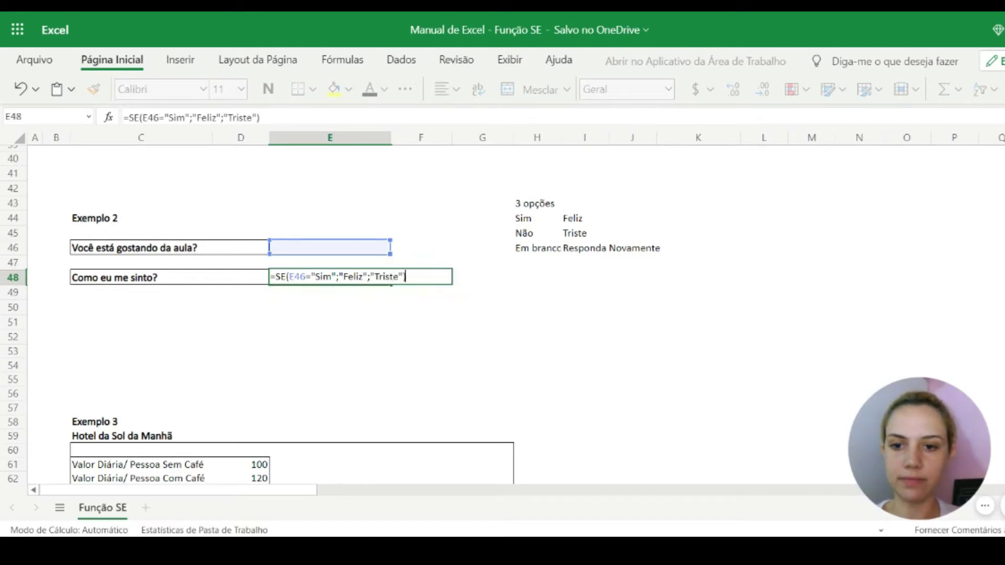
pyautogui.press('Return')
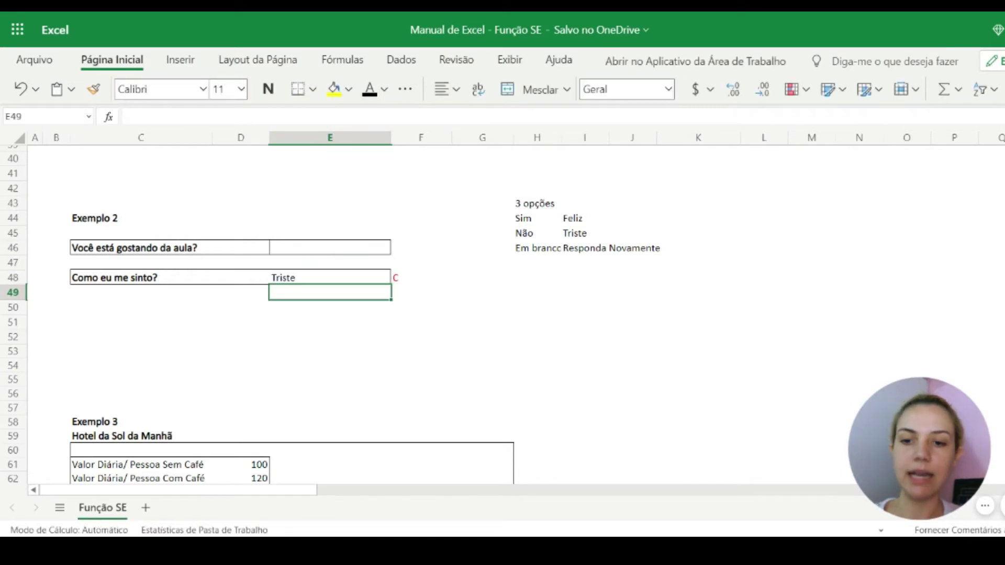
# Step: Test the E48 formula by setting the answer in E46 first to "Sim" and then to "Não"
pyautogui.click(330, 277)
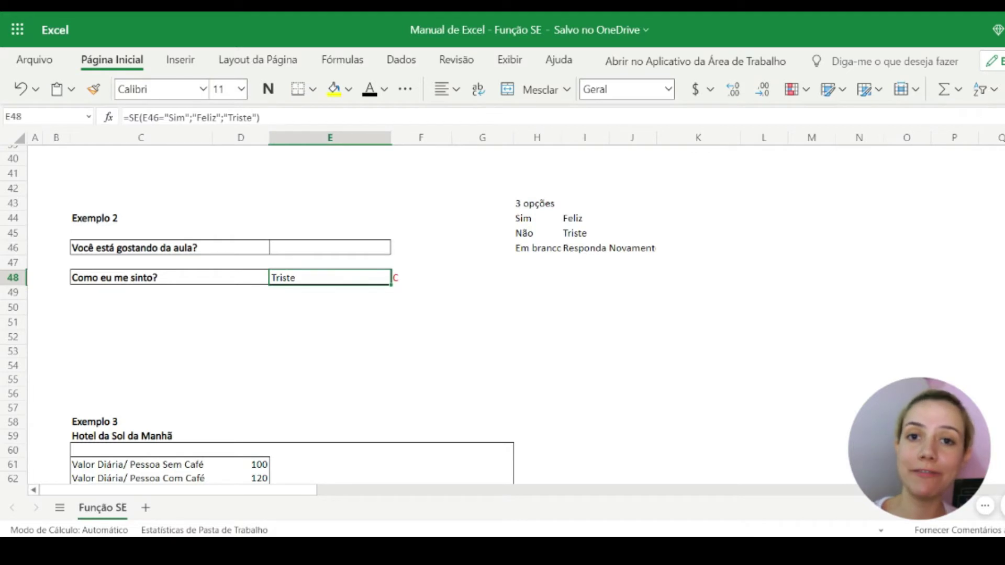
pyautogui.click(338, 250)
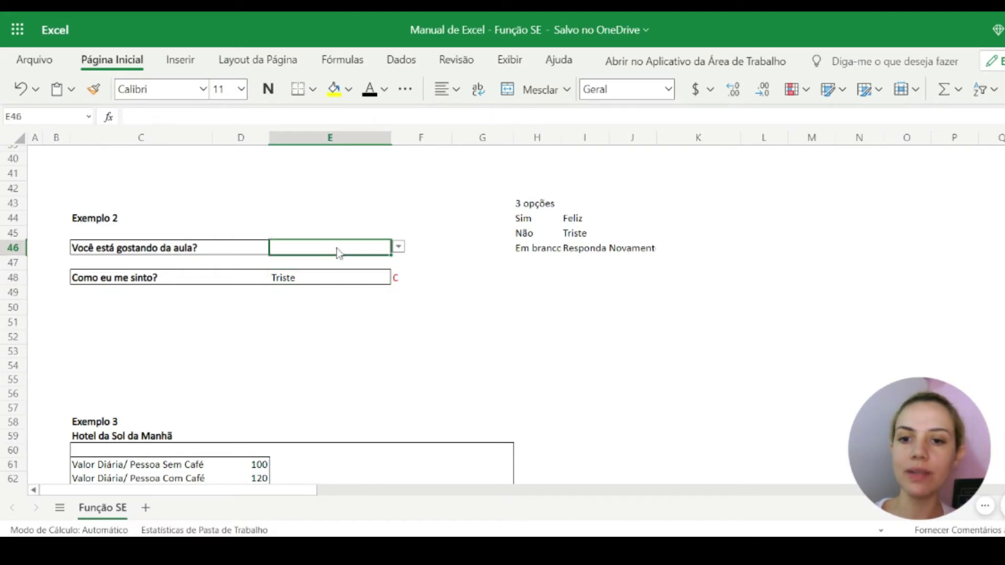
pyautogui.click(399, 248)
pyautogui.click(373, 269)
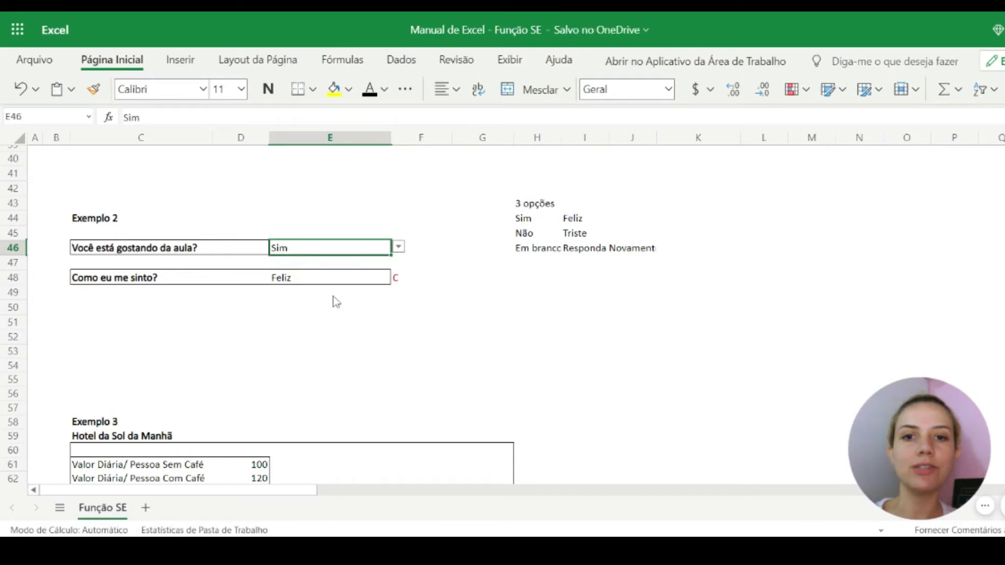
pyautogui.click(399, 247)
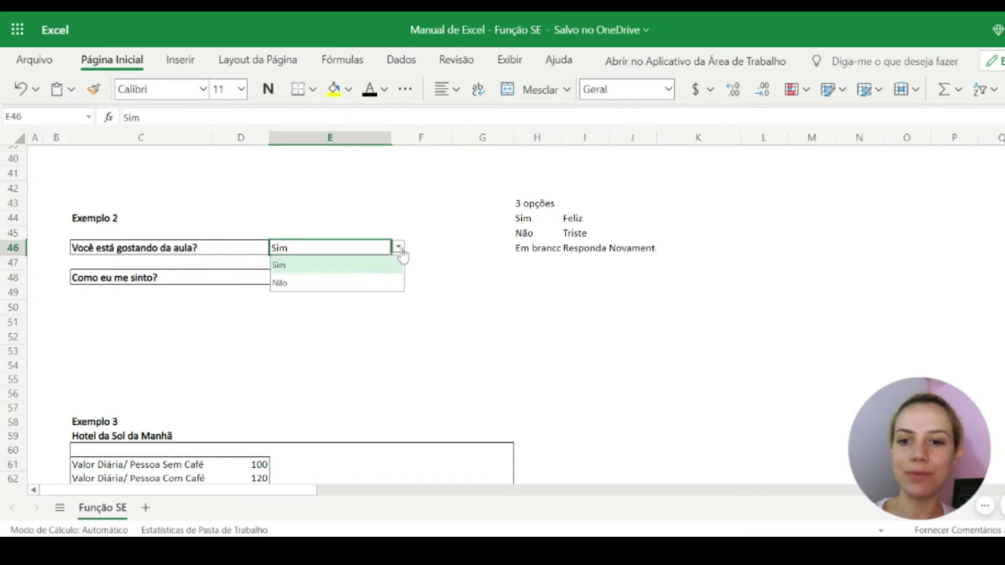
pyautogui.click(360, 284)
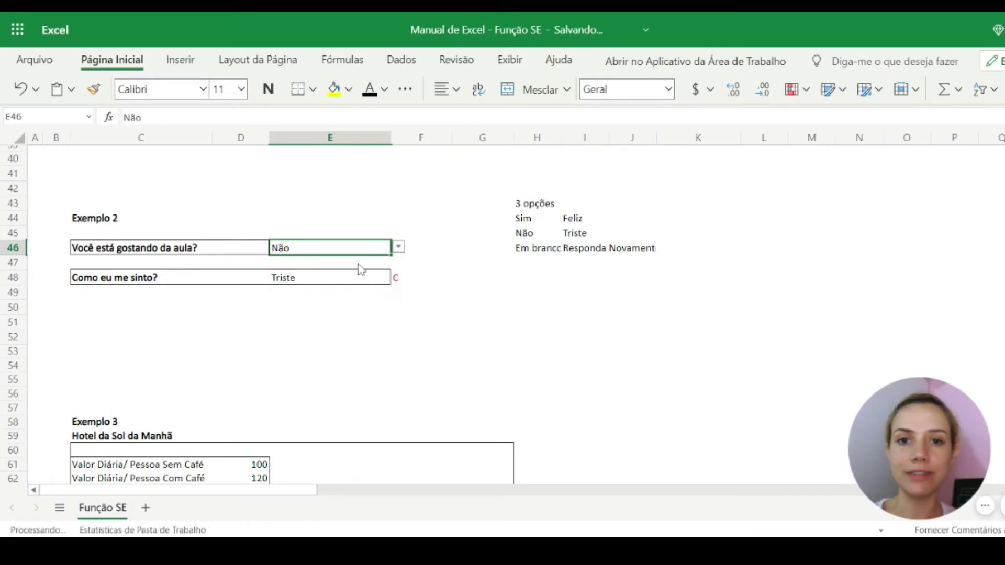
# Step: Clear the answer in E46 to test the formula with a blank response
pyautogui.click(399, 247)
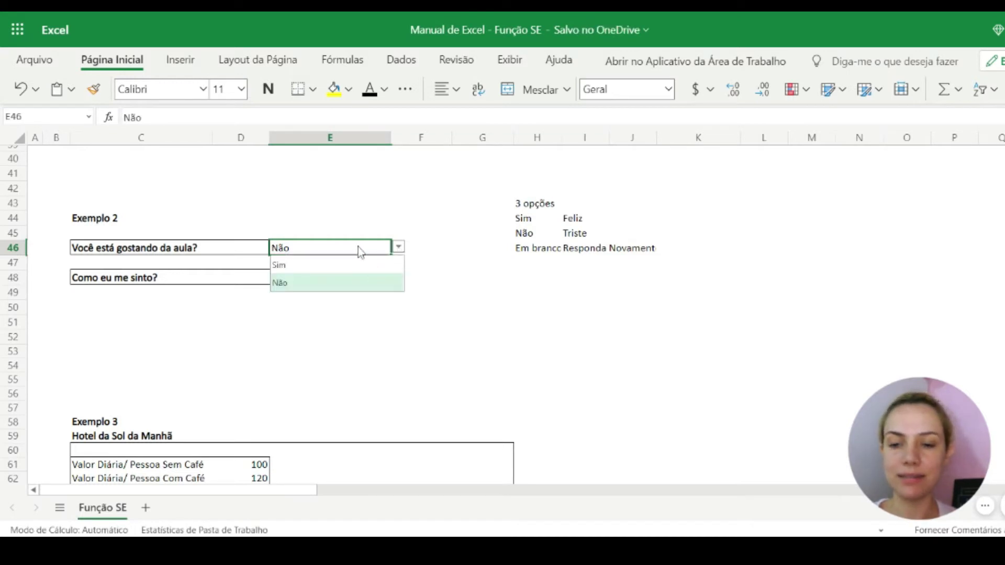
pyautogui.click(346, 220)
pyautogui.click(342, 249)
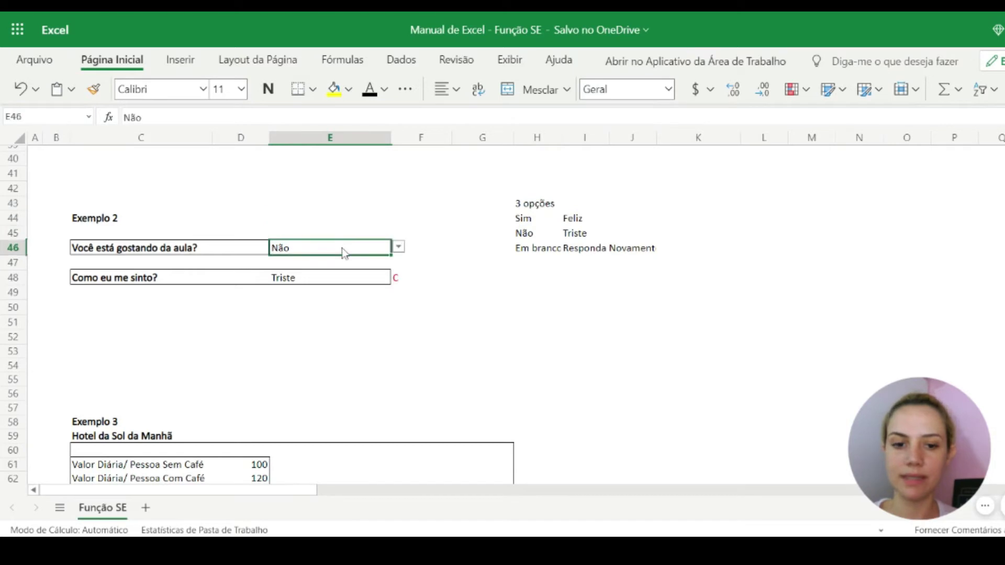
pyautogui.press('Delete')
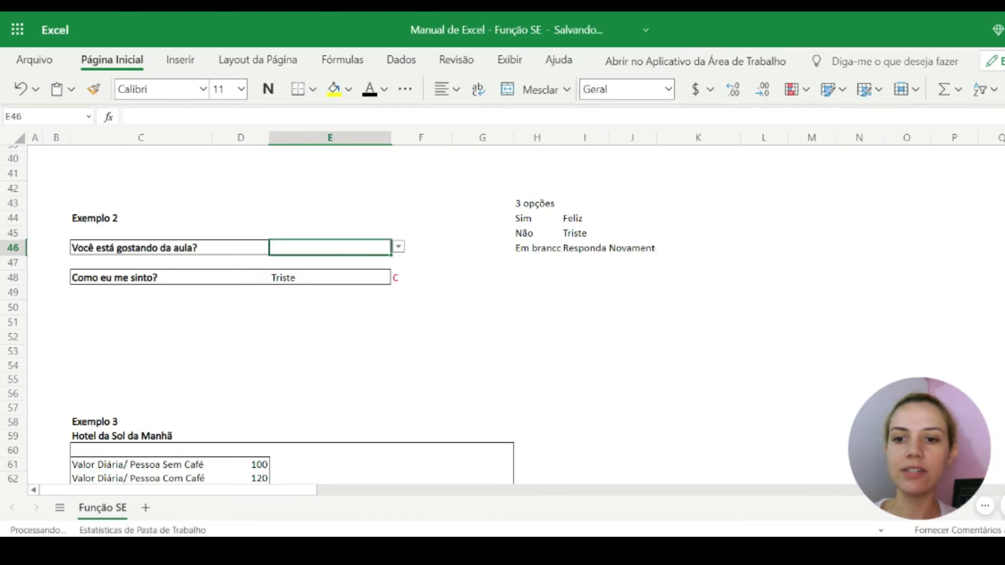
pyautogui.click(303, 316)
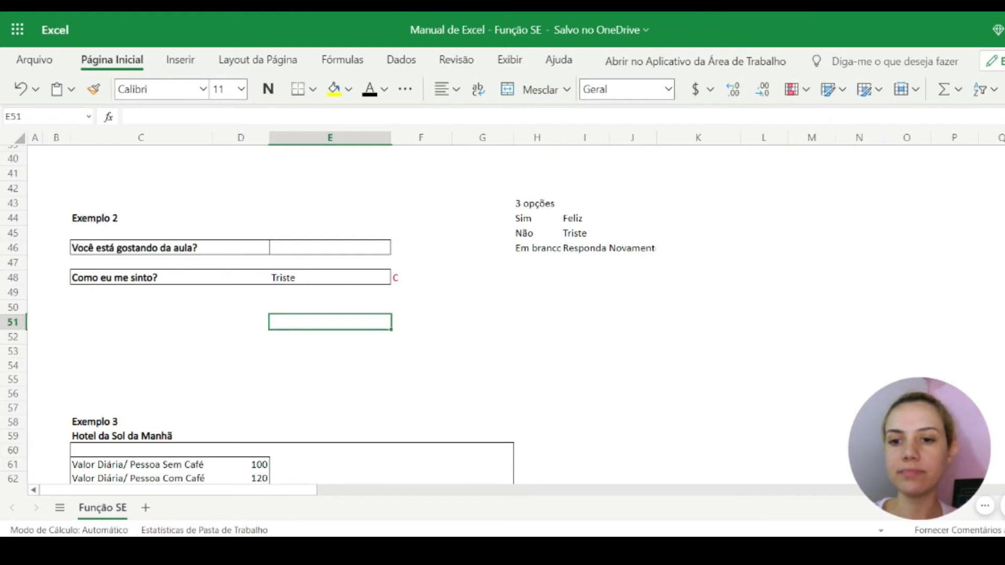
# Step: Nest a second SE in the E48 formula ahead of "Triste", with the logical test E46="Não"
pyautogui.click(300, 287)
pyautogui.doubleClick(300, 287)
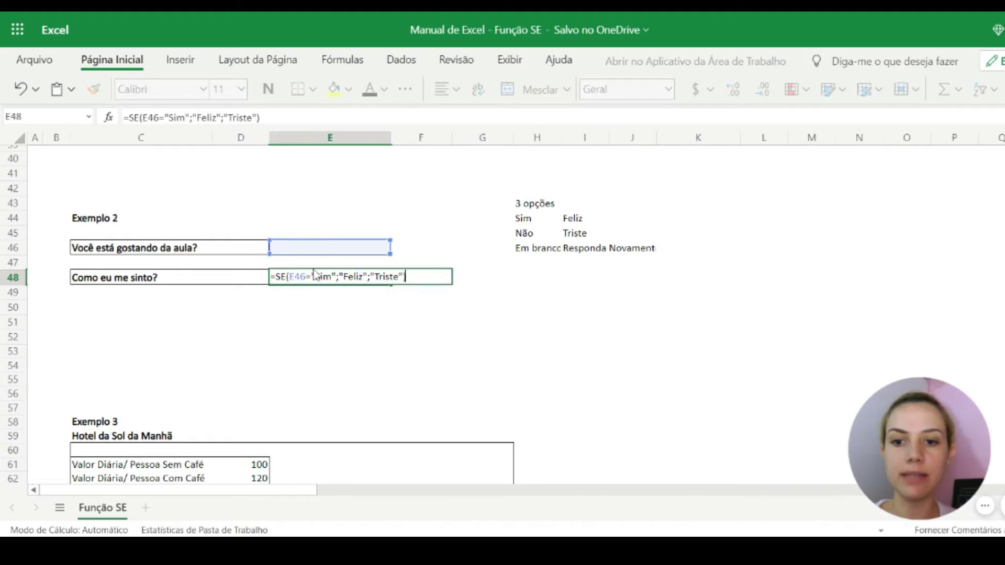
pyautogui.press('End')
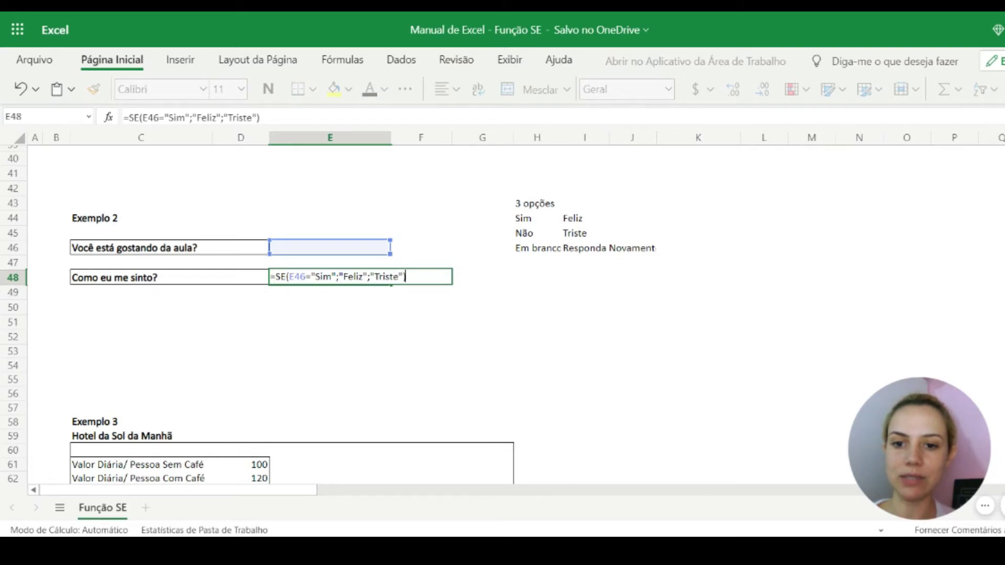
pyautogui.click(370, 277)
pyautogui.write('se')
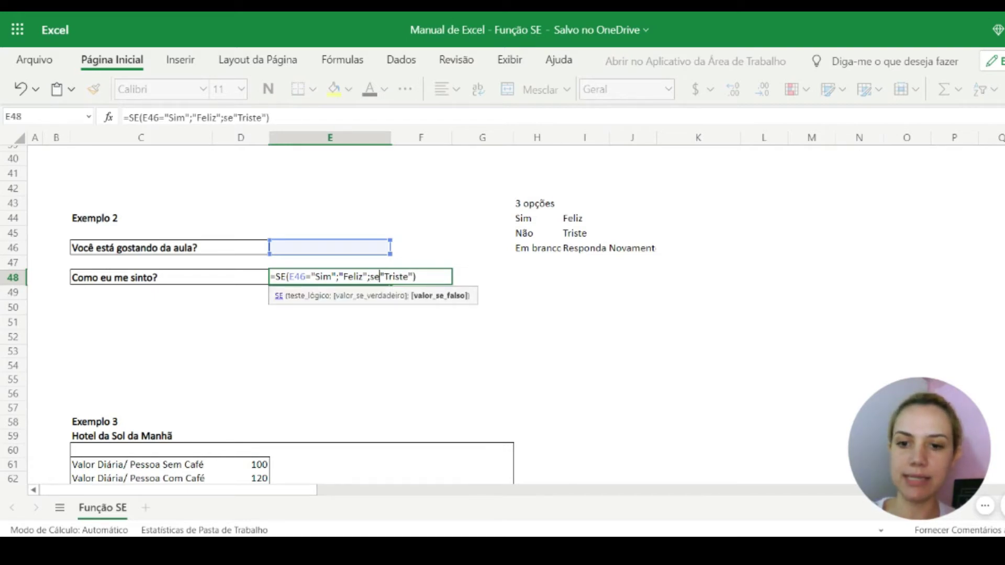
pyautogui.write('(')
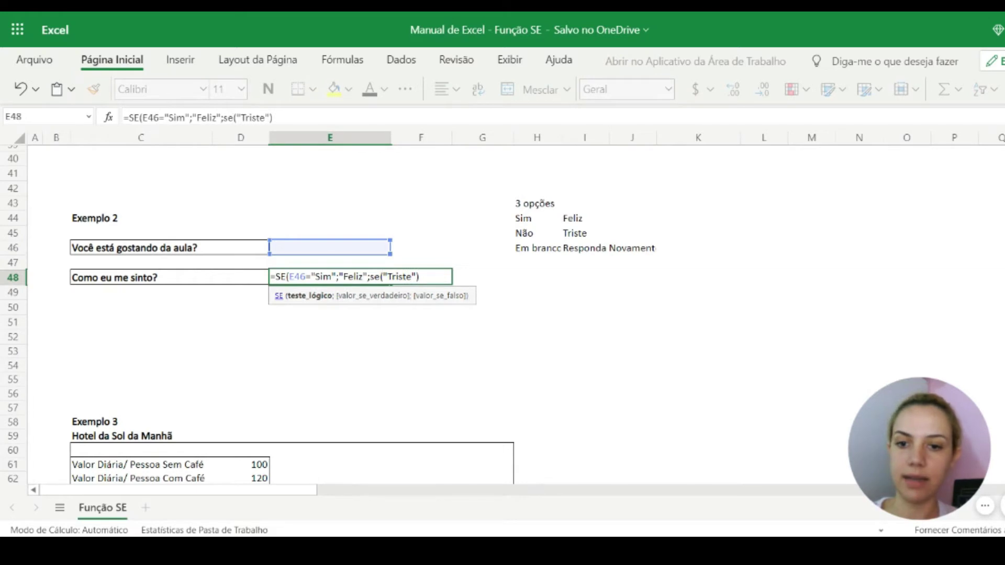
pyautogui.click(355, 252)
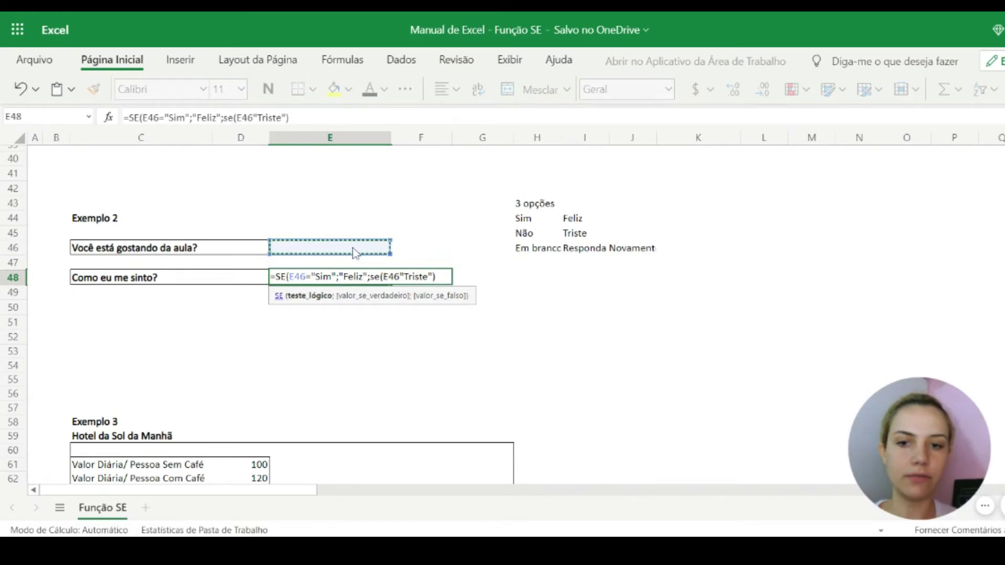
pyautogui.write('="N')
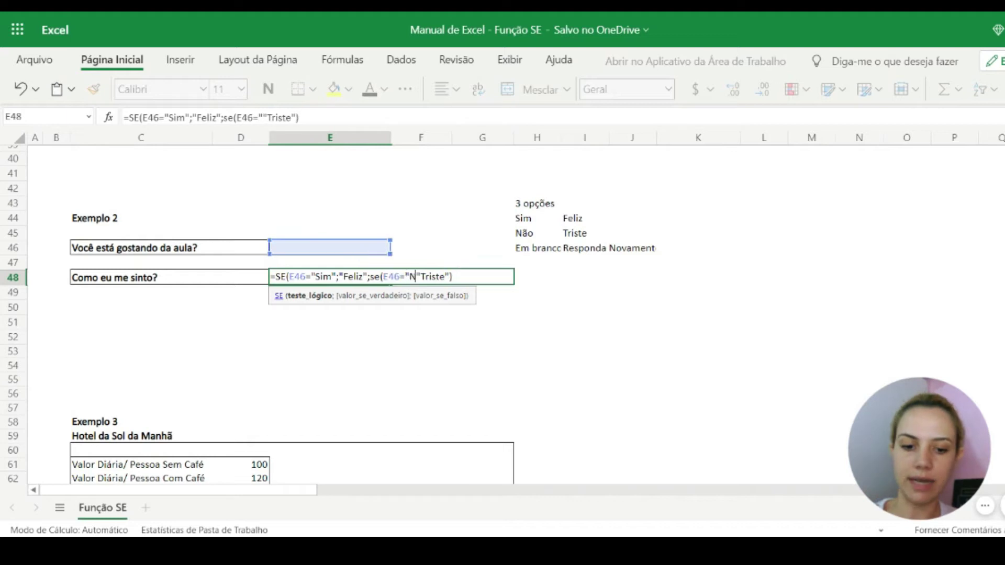
pyautogui.write('ão";')
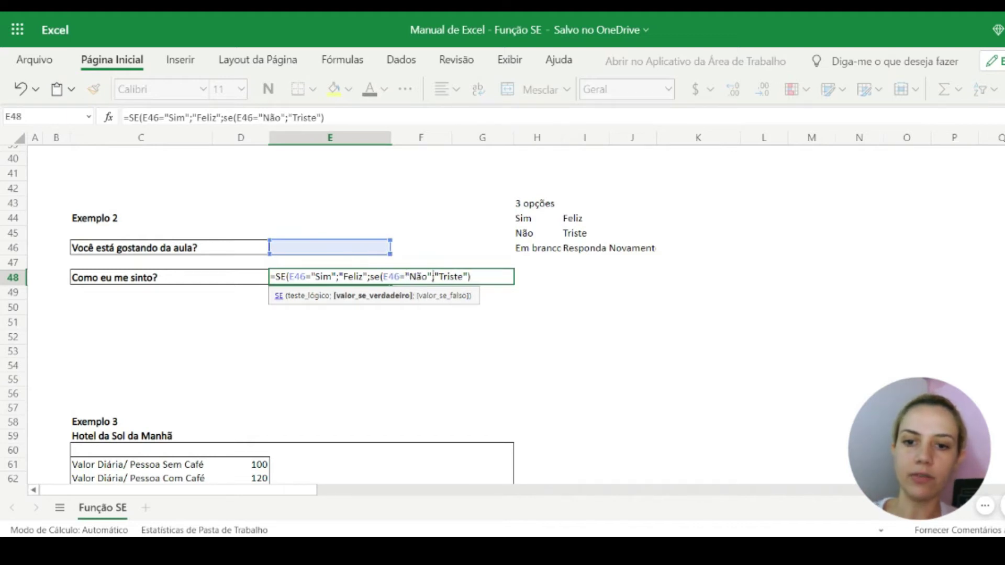
# Step: Complete the nested SE in E48 by adding "Responda Novamente" as the false value after "Triste"
pyautogui.click(467, 277)
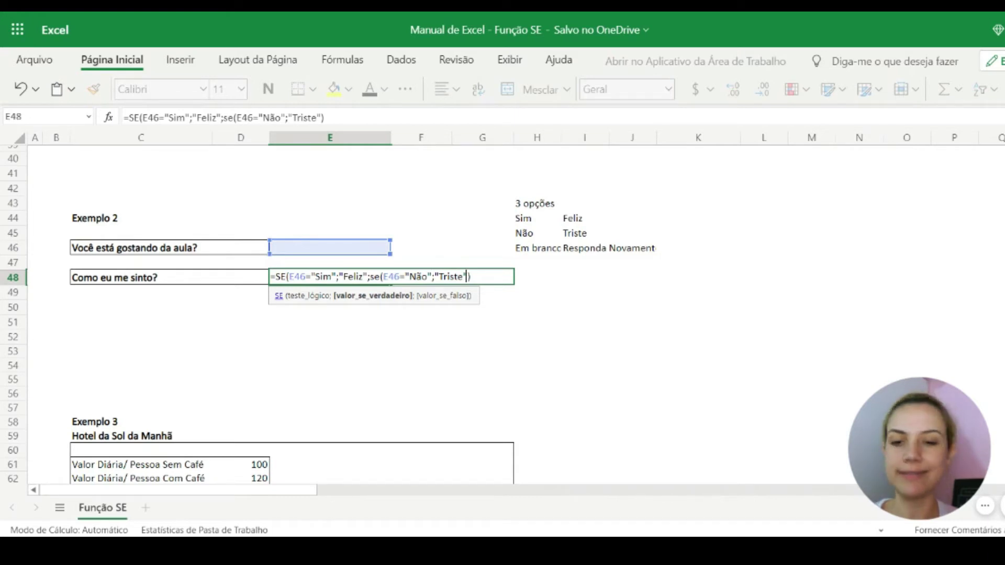
pyautogui.write(';')
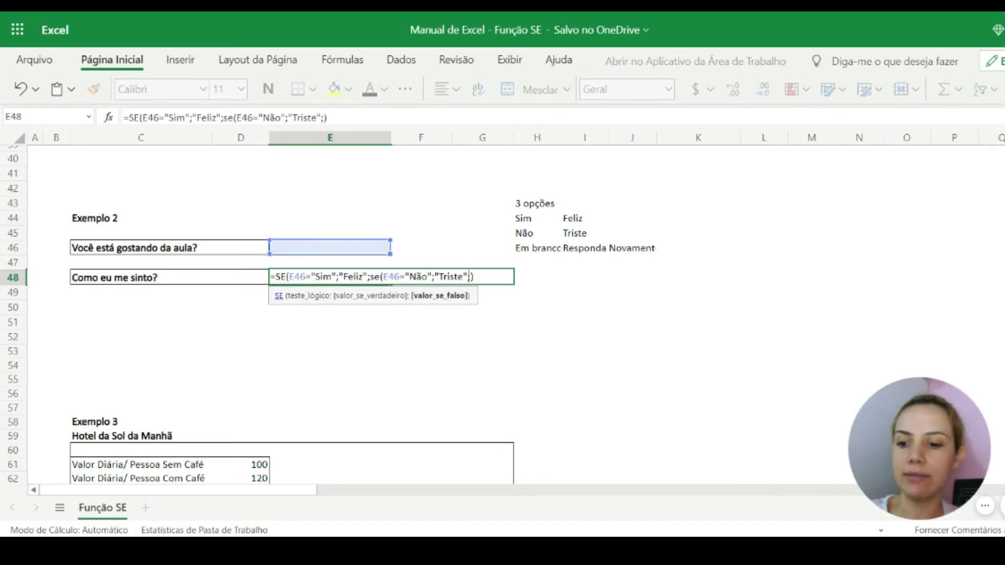
pyautogui.write('"')
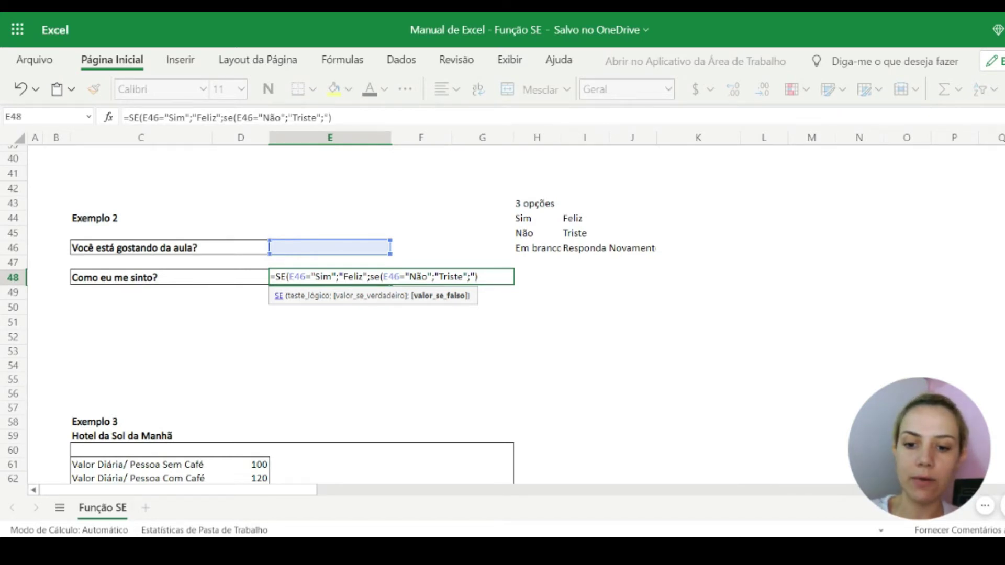
pyautogui.write('Respond')
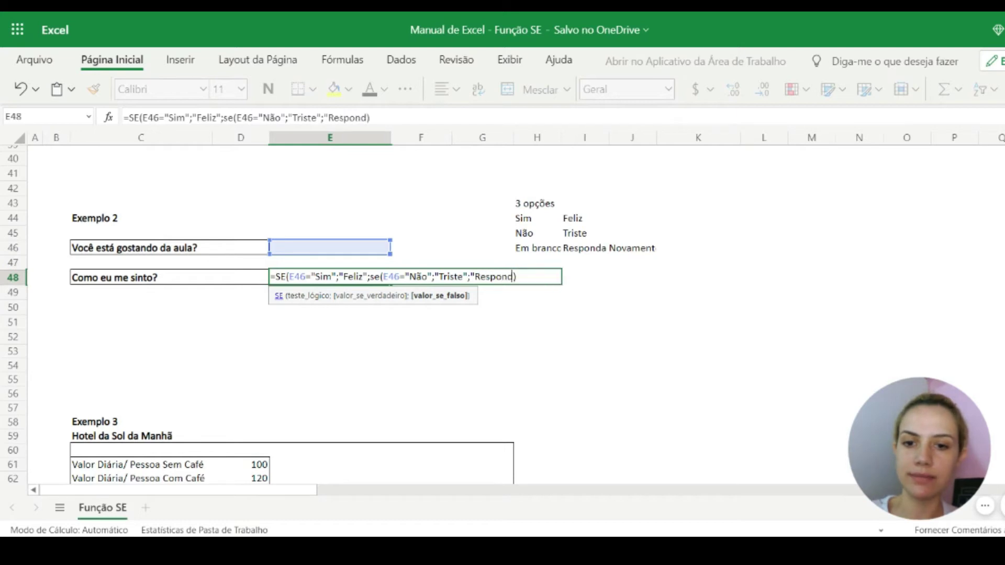
pyautogui.write('a N')
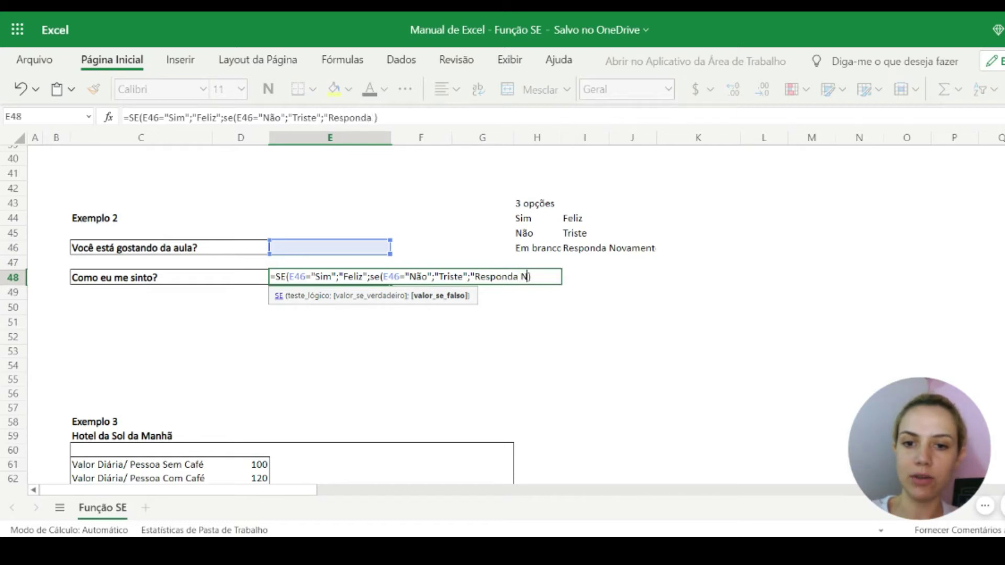
pyautogui.write('ovamente')
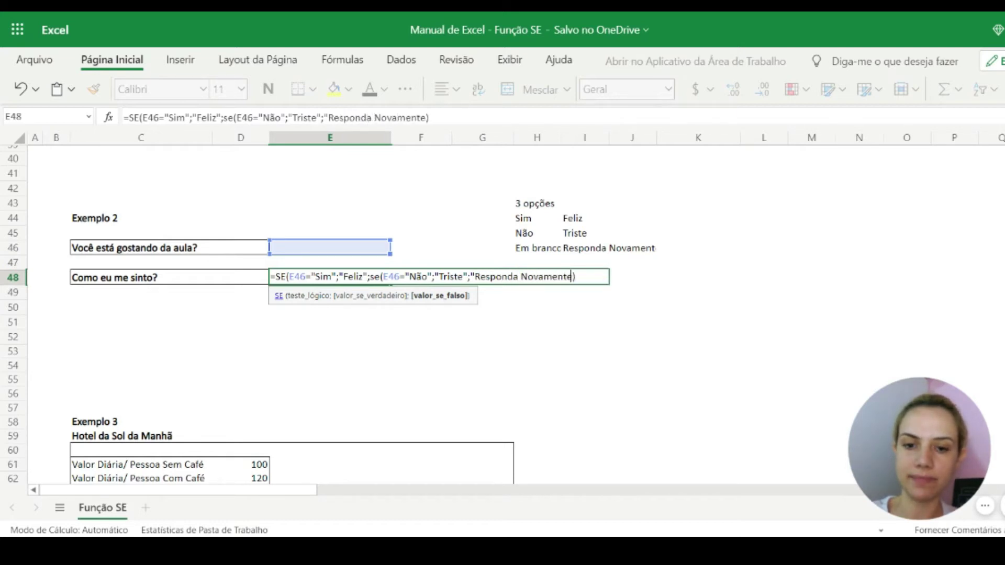
pyautogui.write('"')
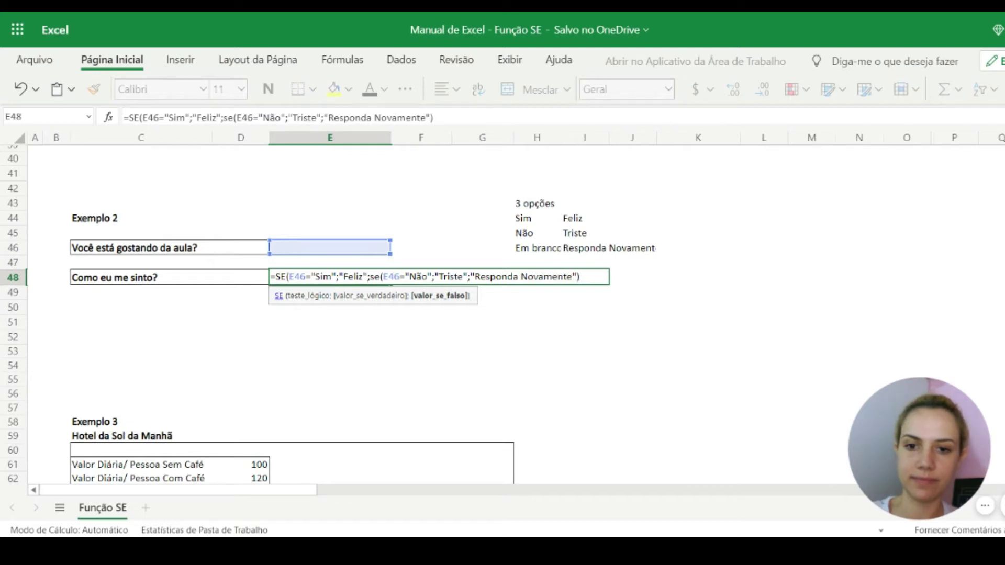
pyautogui.write(')')
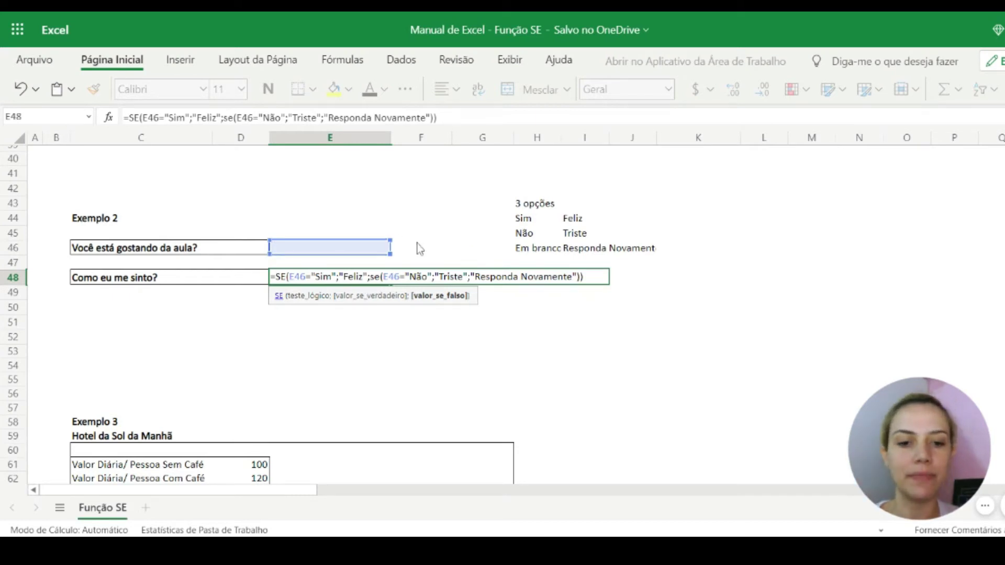
pyautogui.press('Left')
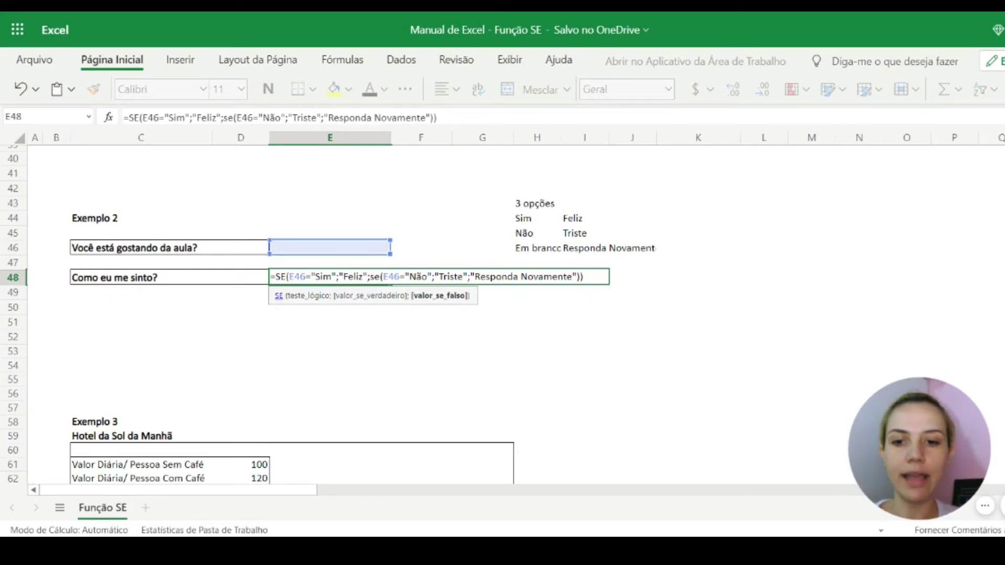
pyautogui.press('Return')
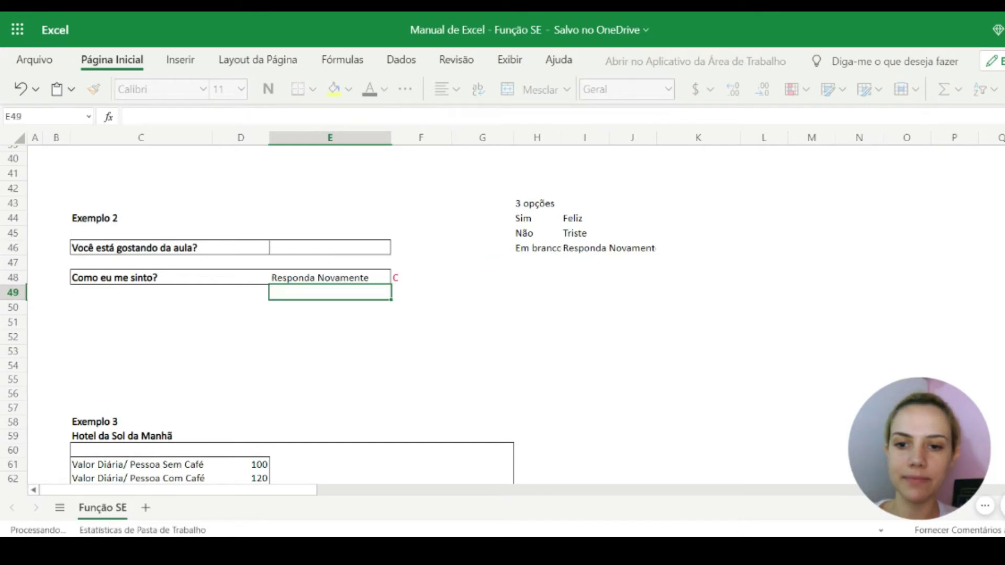
# Step: Test the nested E48 formula by choosing "Sim" and then "Não" as the answer in E46
pyautogui.click(370, 249)
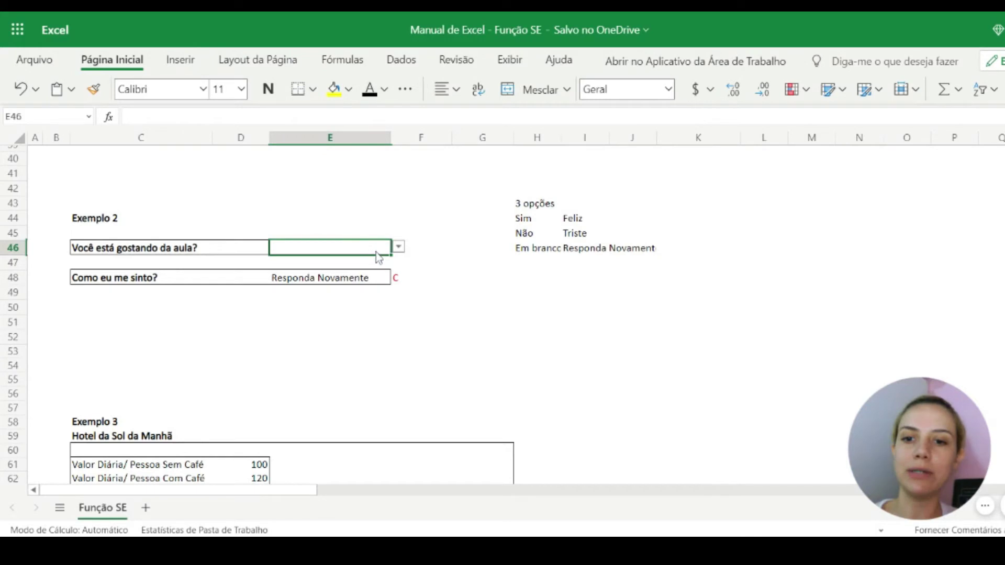
pyautogui.click(398, 247)
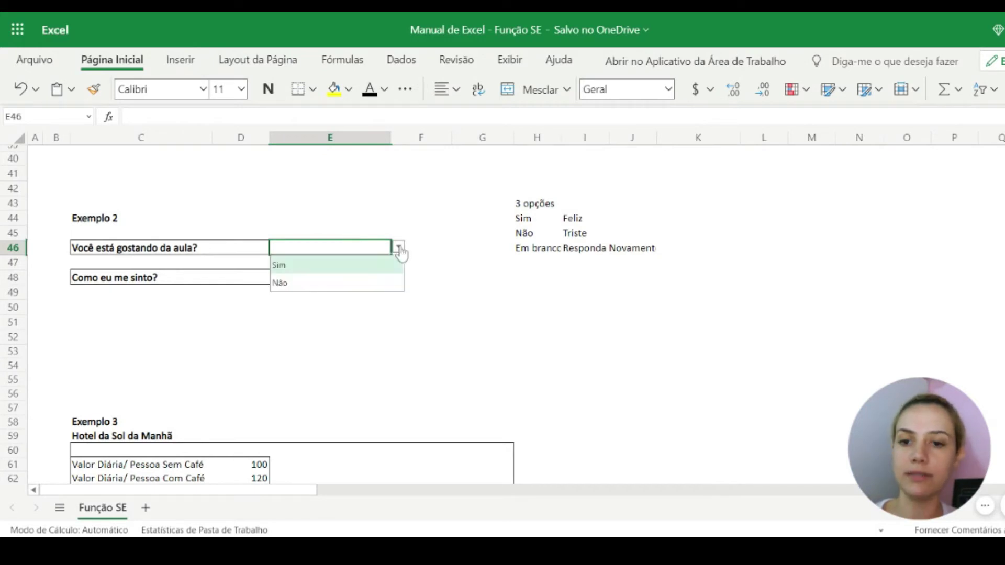
pyautogui.click(373, 266)
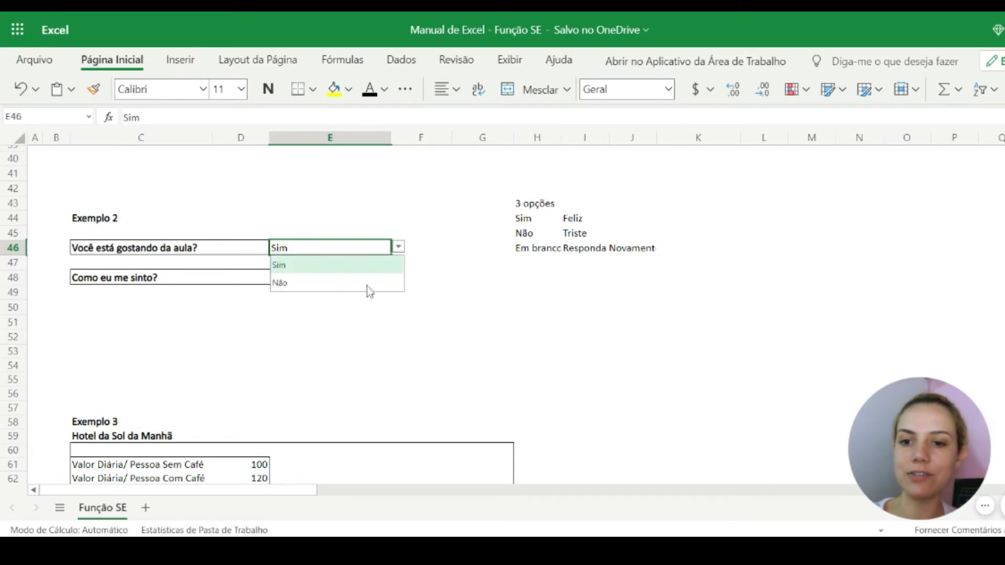
pyautogui.click(367, 287)
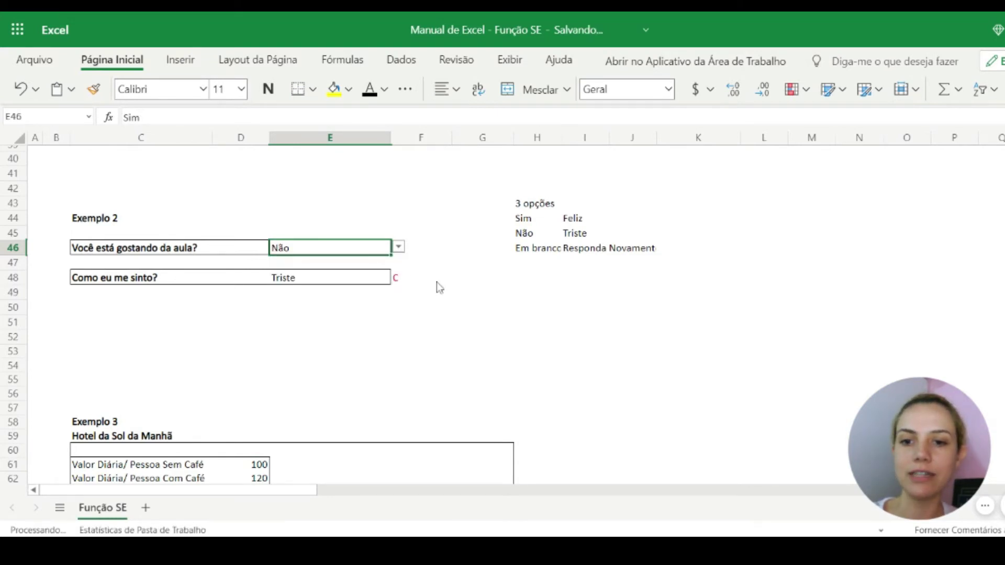
pyautogui.click(541, 301)
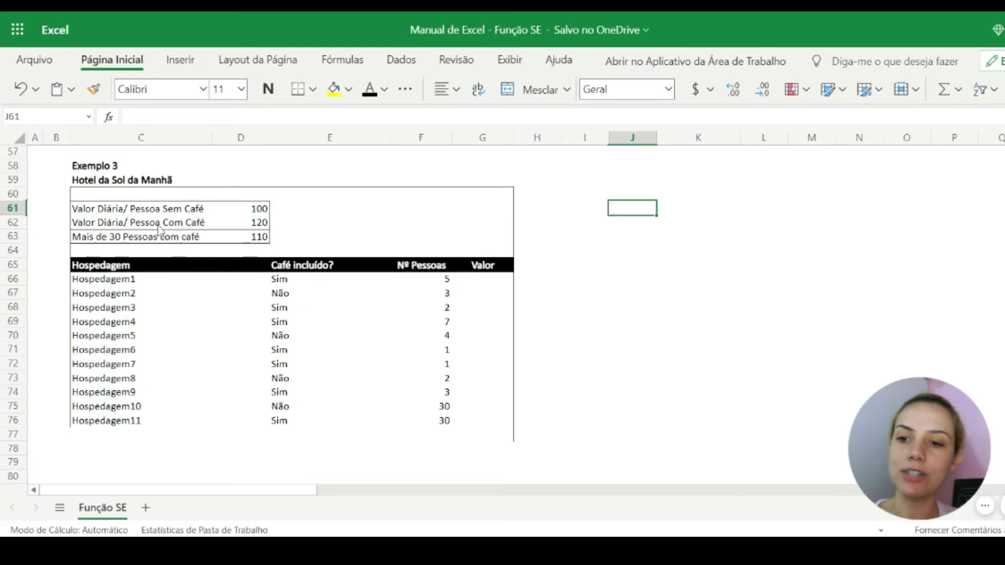
# Step: Change the third rate label of Exemplo 3, in C63, to "30 Pessoas ou mais com café"
pyautogui.click(90, 242)
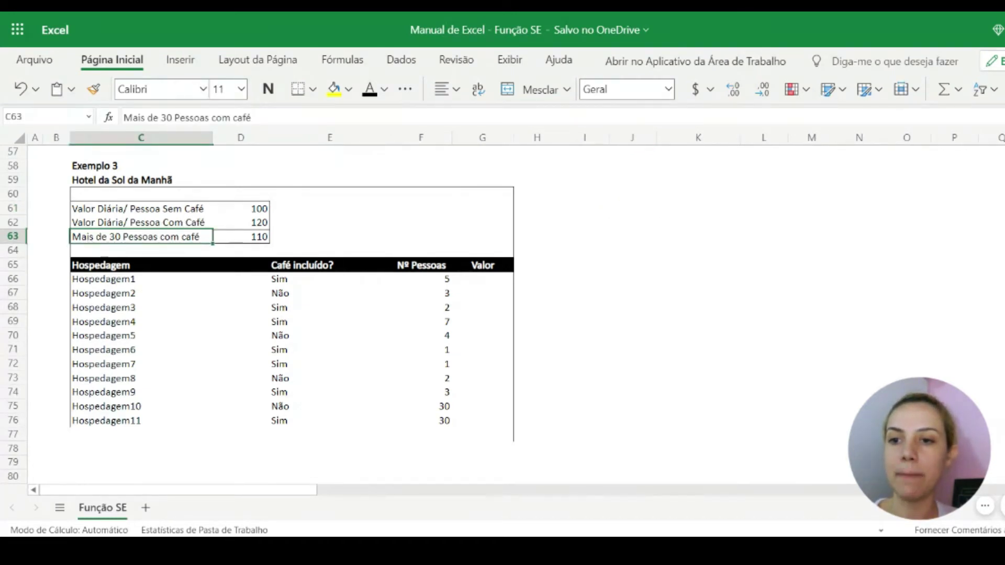
pyautogui.moveTo(173, 117); pyautogui.dragTo(123, 118)
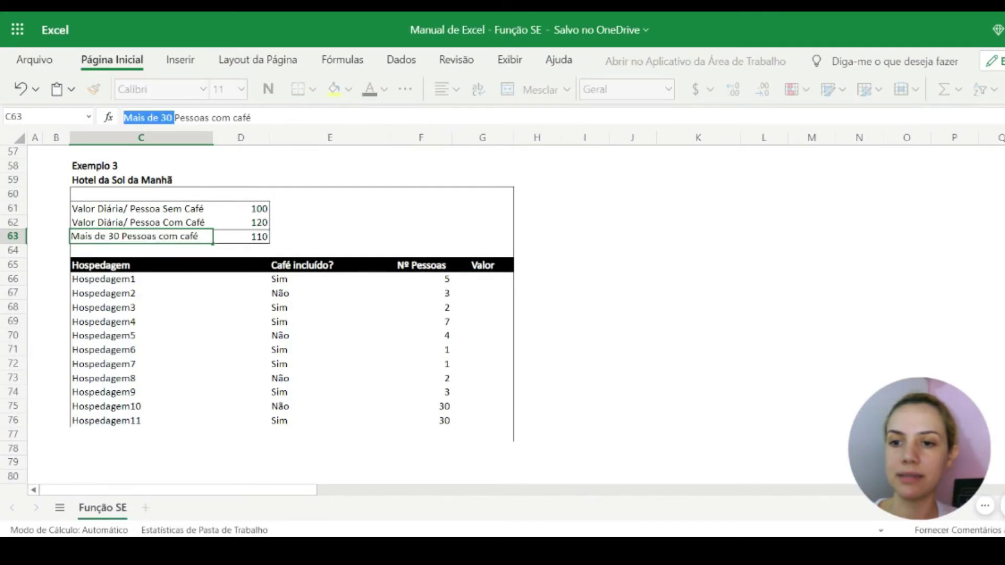
pyautogui.write('30')
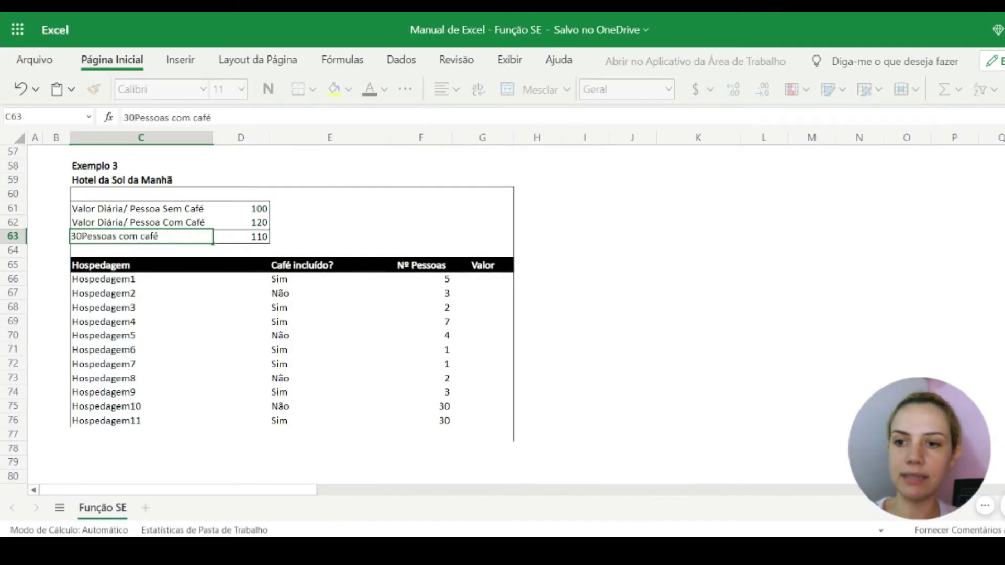
pyautogui.write(' Pess')
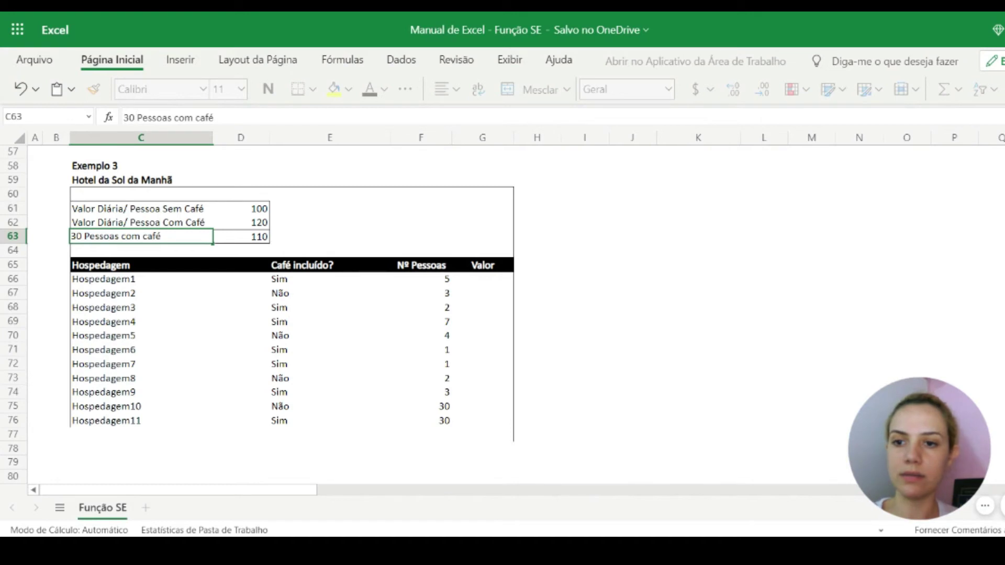
pyautogui.write('oas ou mais')
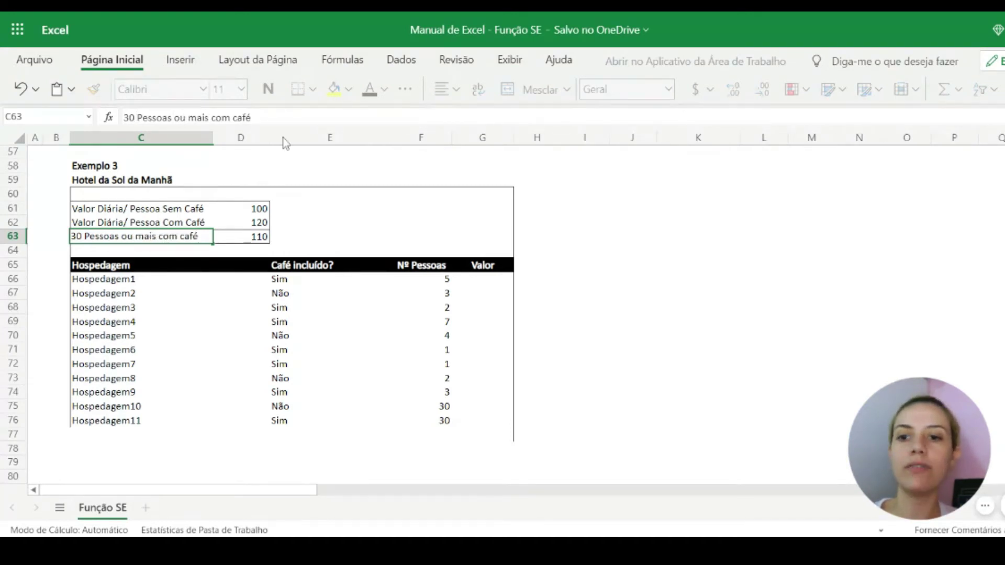
pyautogui.press('Return')
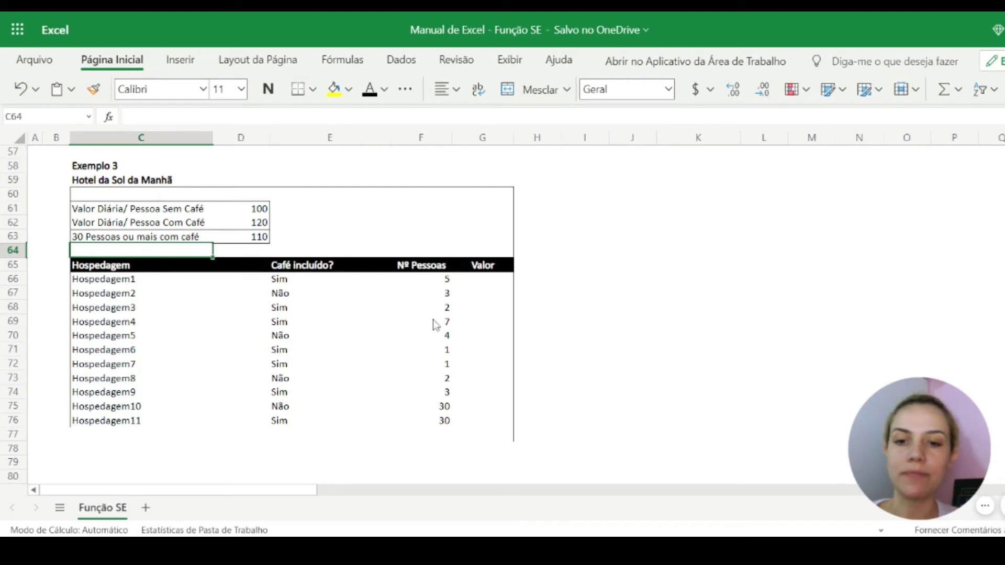
# Step: Start an SE formula in G66 for Hospedagem1's value with the logical test E66="Sim"
pyautogui.click(503, 284)
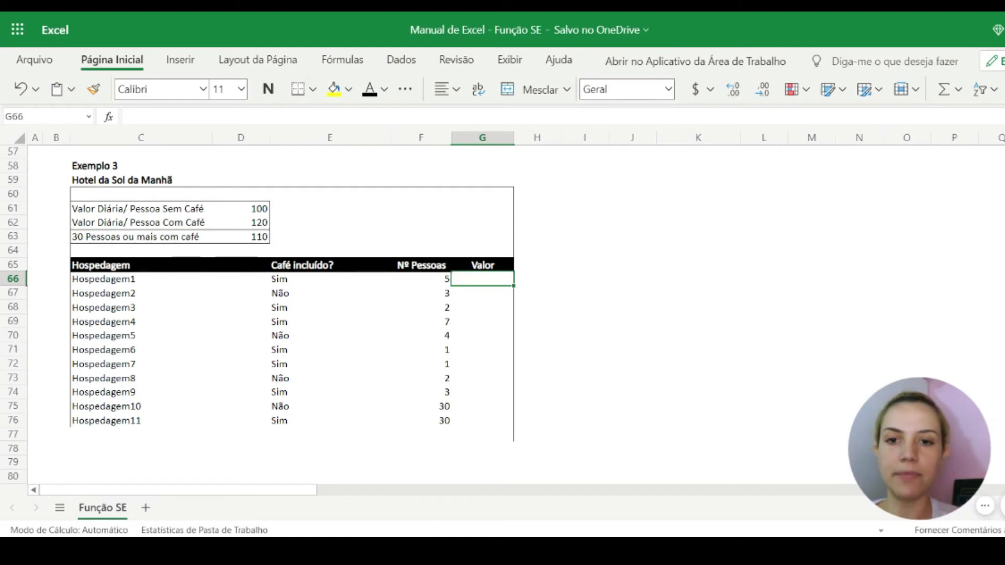
pyautogui.write('=se(')
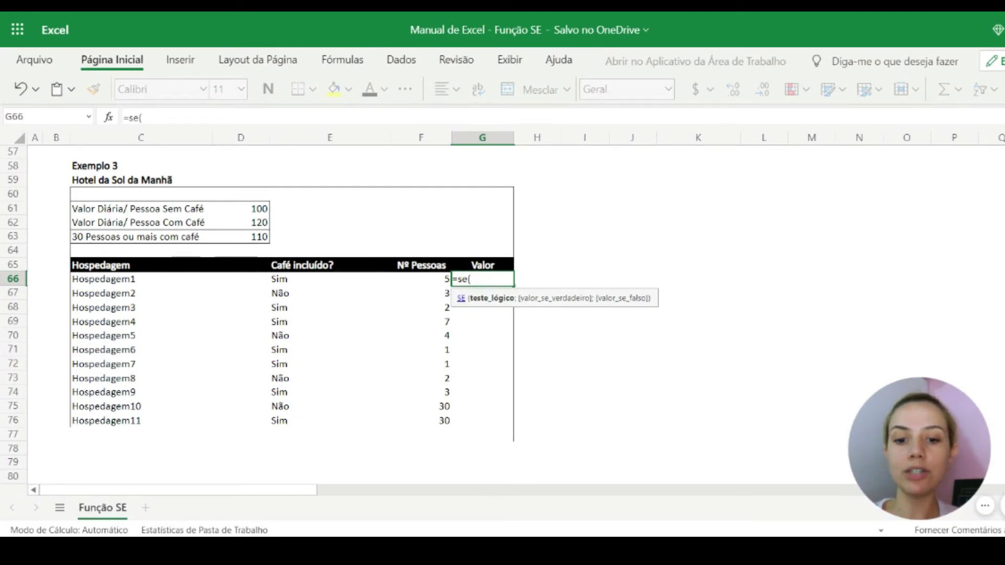
pyautogui.click(294, 284)
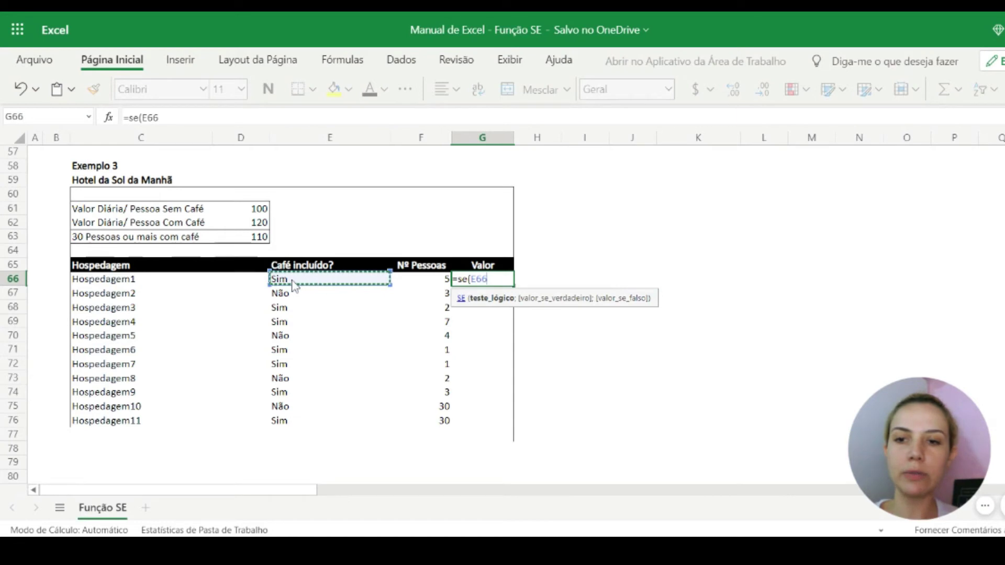
pyautogui.write('=')
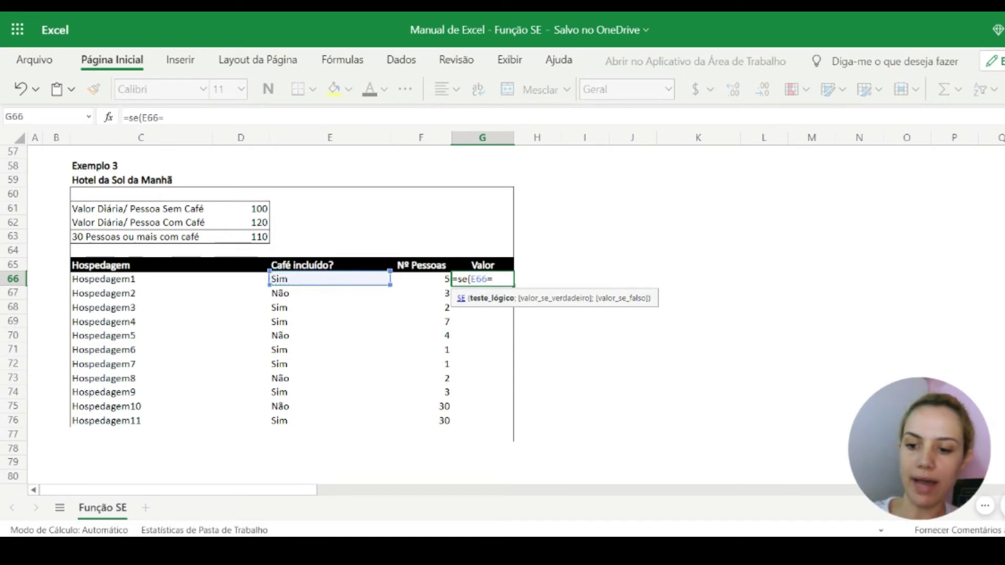
pyautogui.write('"Sim"')
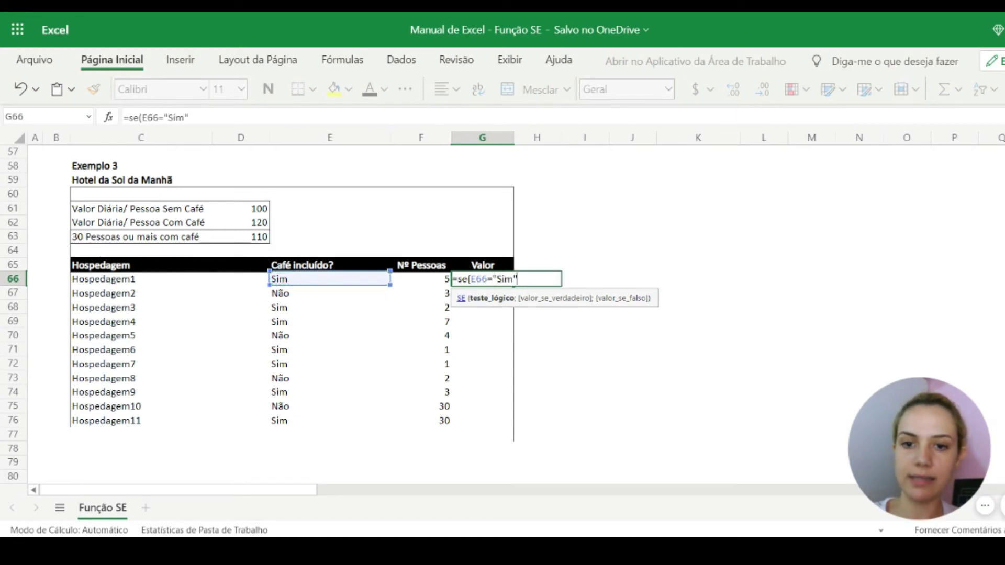
# Step: Add (F66*$D$62) as the true value of the G66 formula, with the breakfast rate as an absolute reference
pyautogui.write(';(')
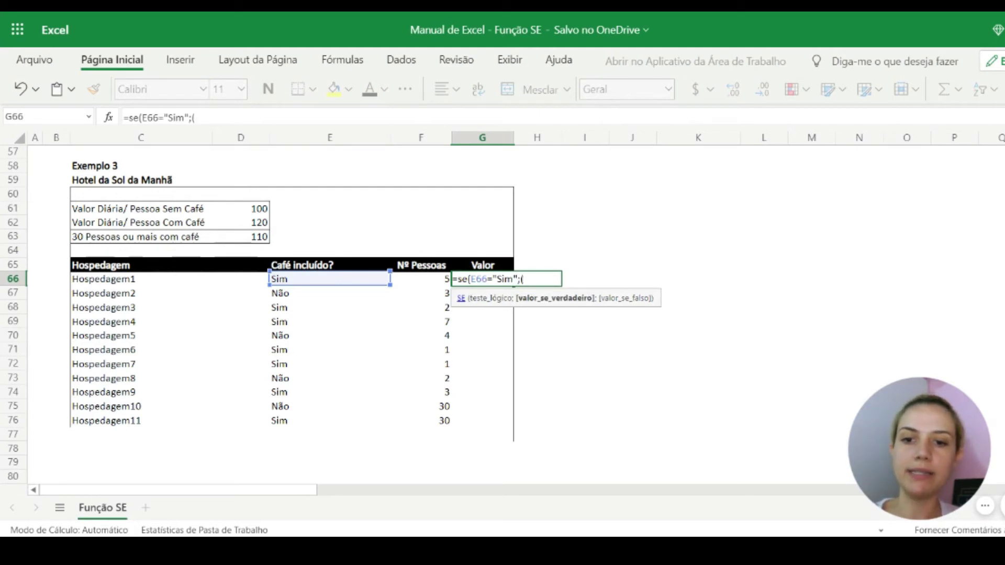
pyautogui.click(428, 285)
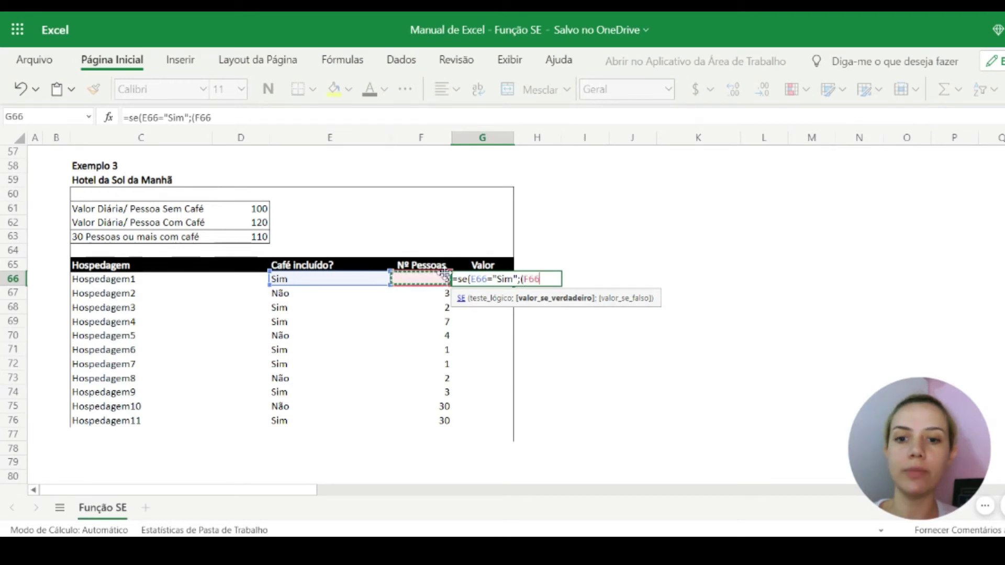
pyautogui.write('*')
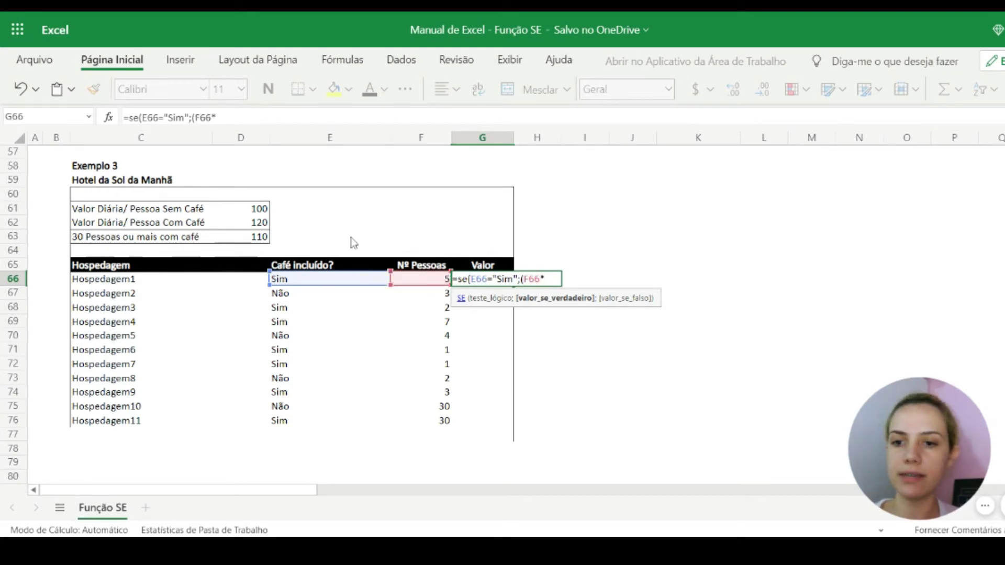
pyautogui.click(264, 225)
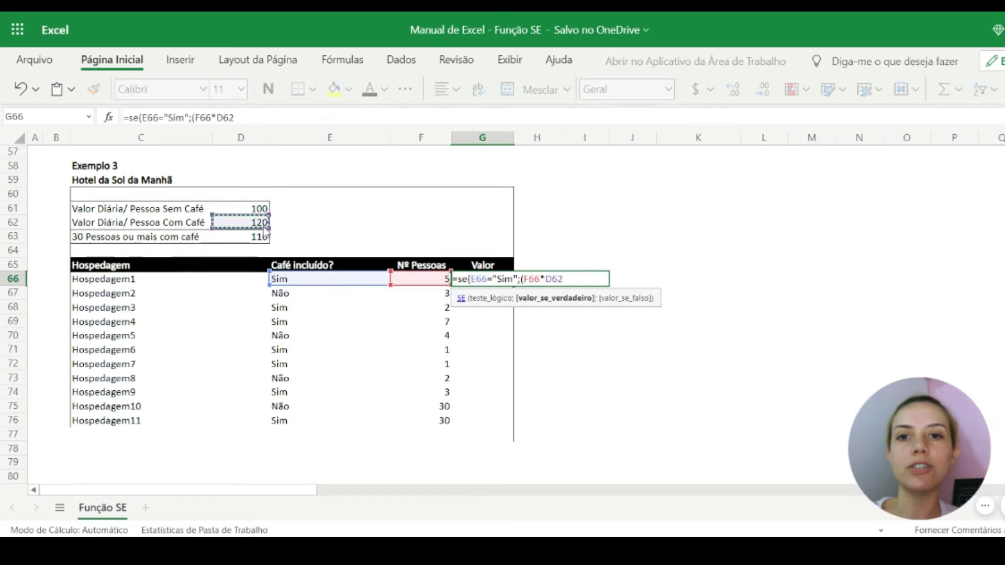
pyautogui.press('F4')
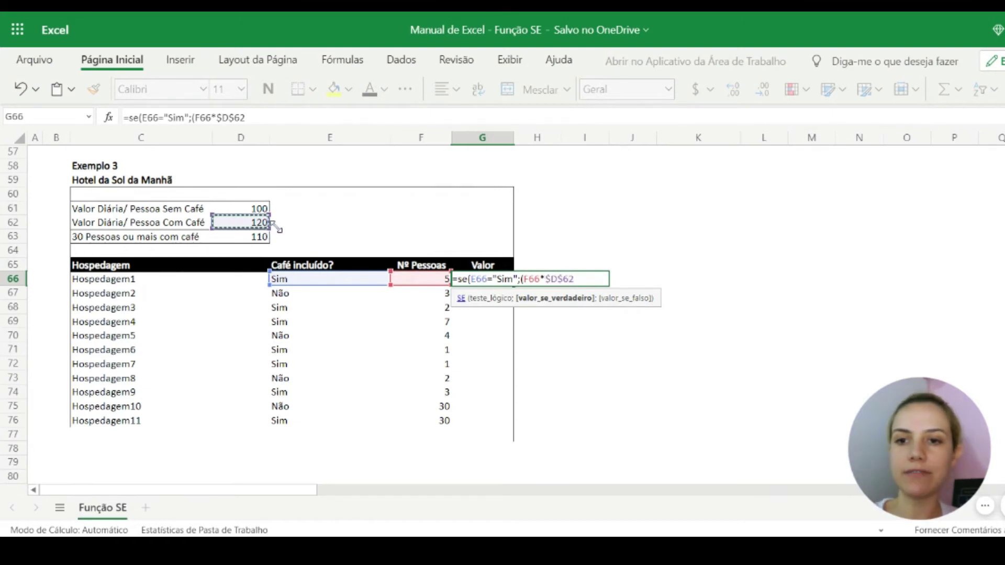
pyautogui.write(')')
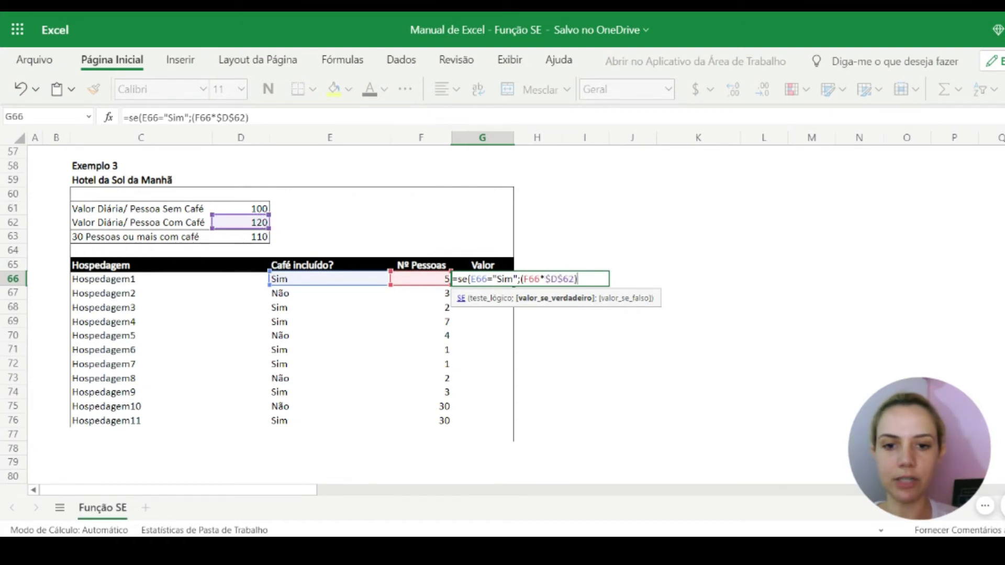
# Step: Complete the G66 formula with (F66*$D$61) as the false value, in parentheses and with the no-breakfast rate as an absolute reference
pyautogui.write(';')
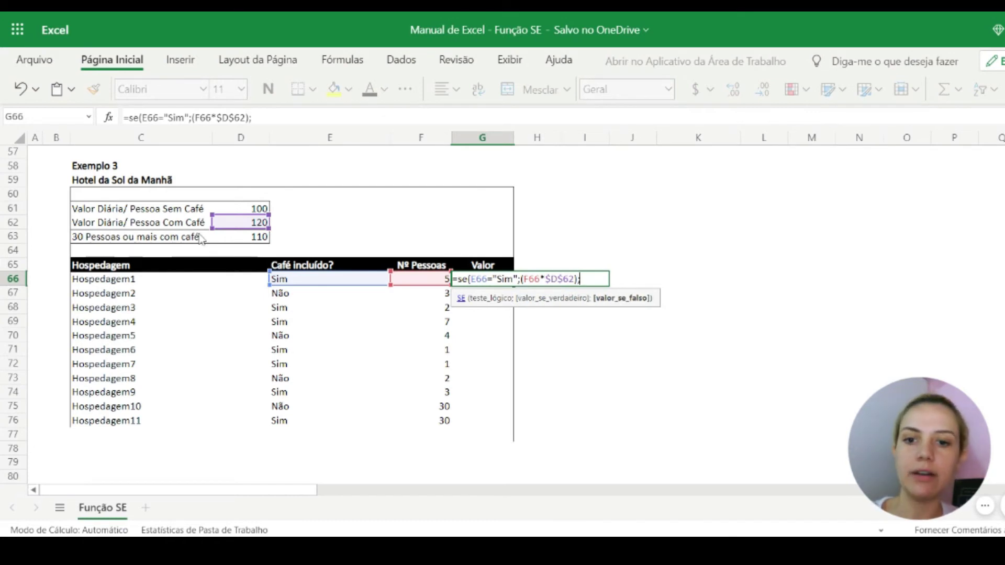
pyautogui.click(417, 284)
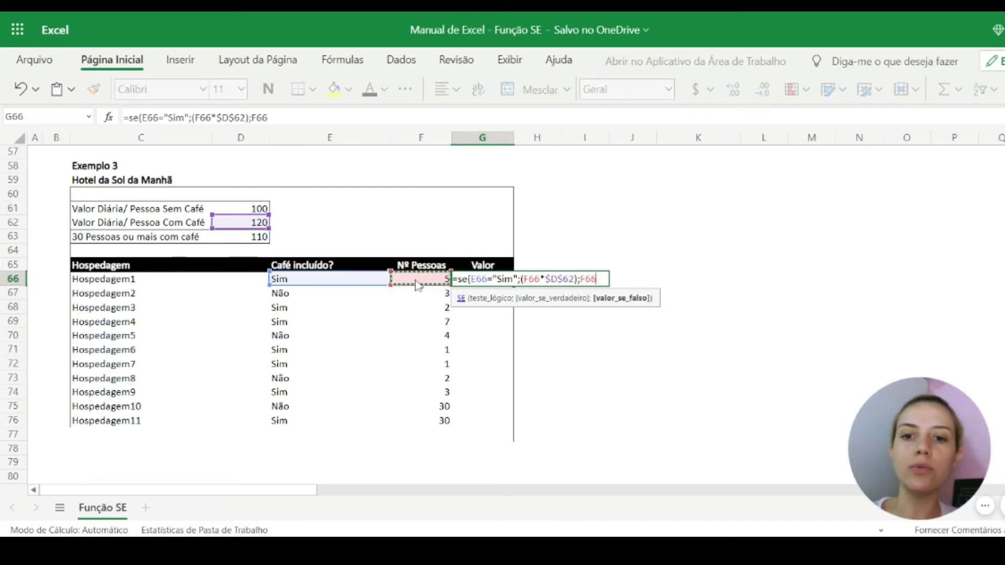
pyautogui.write('*')
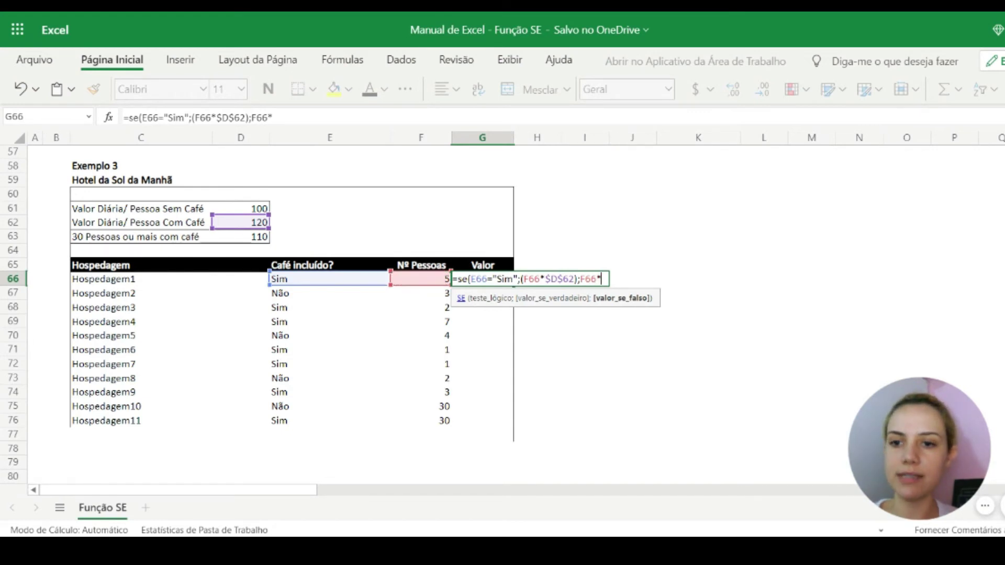
pyautogui.click(262, 210)
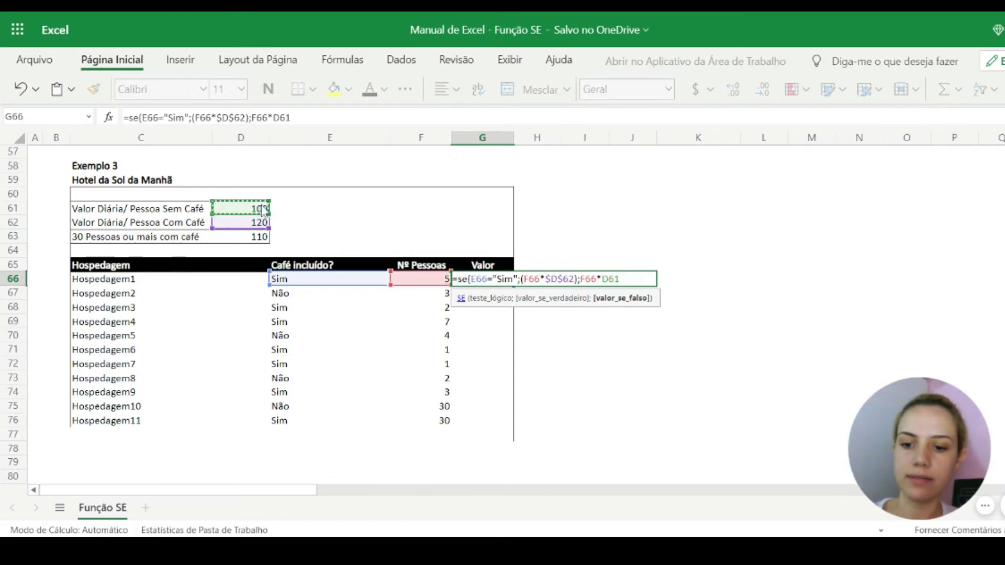
pyautogui.press('F4')
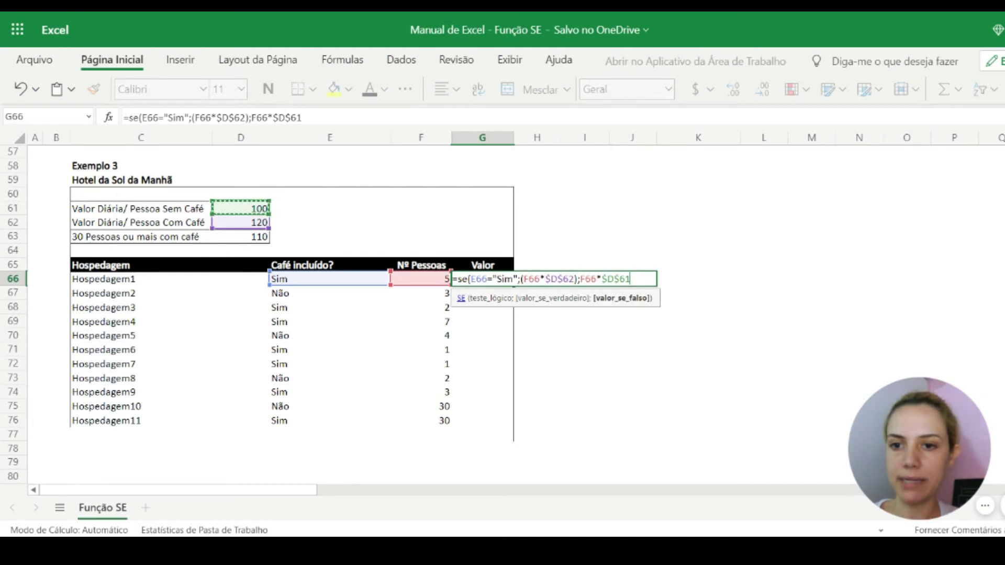
pyautogui.click(248, 117)
pyautogui.click(250, 117)
pyautogui.write('(')
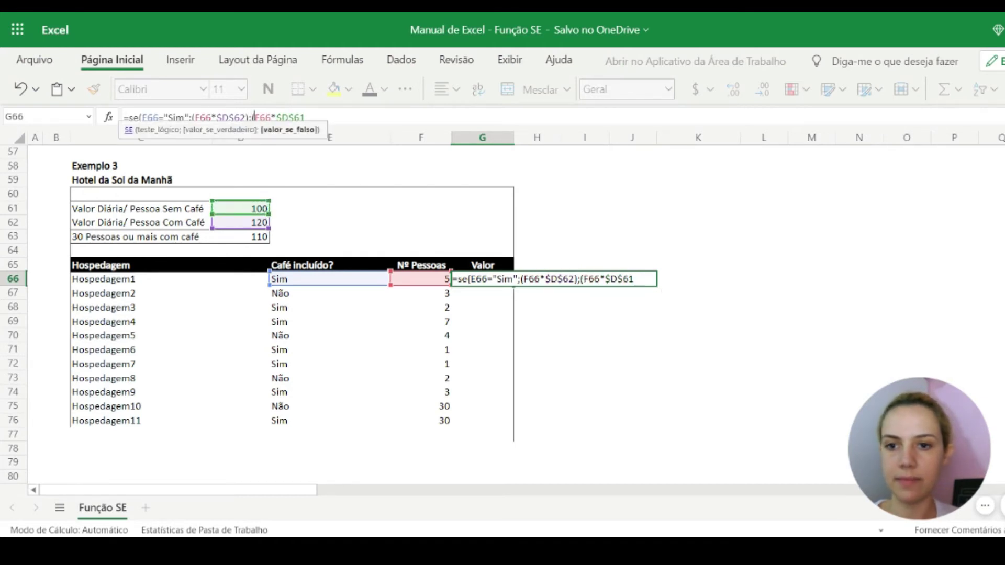
pyautogui.click(305, 118)
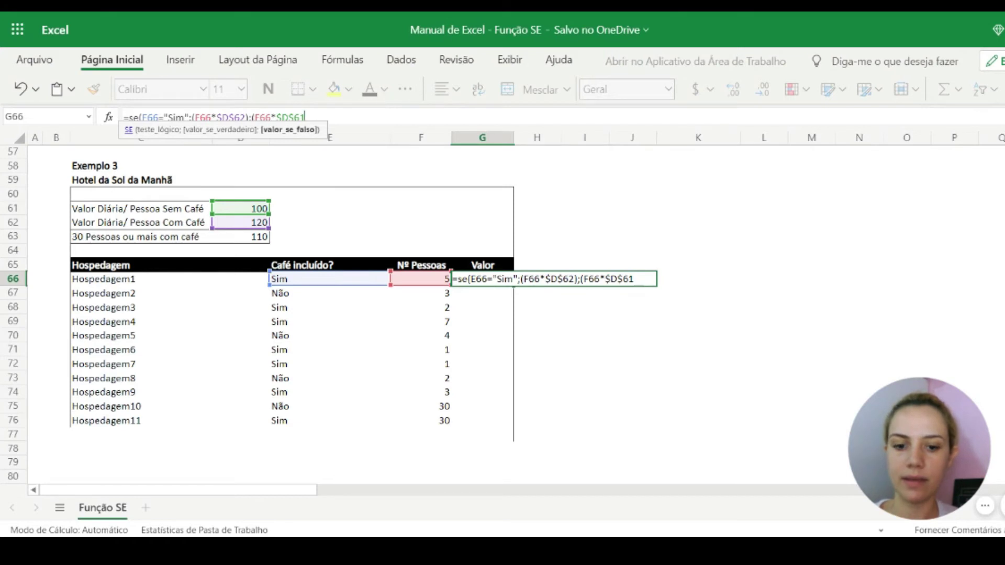
pyautogui.write('))')
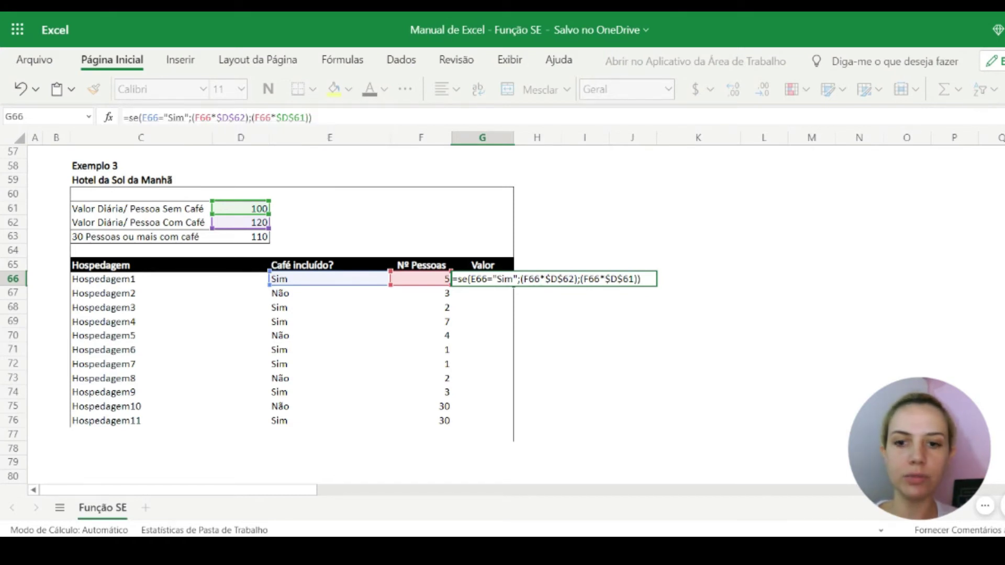
pyautogui.press('Return')
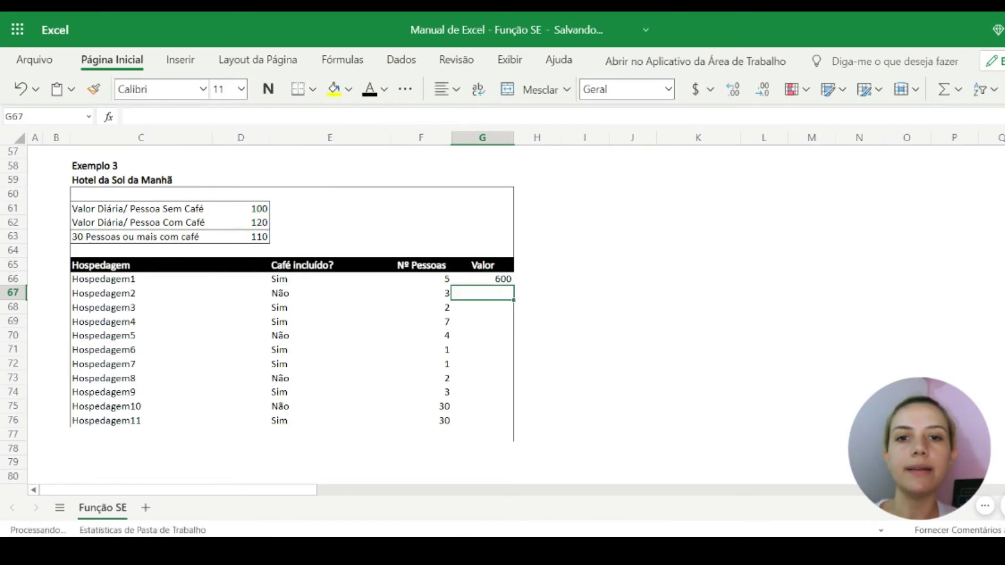
# Step: Copy the value formula from G66 into G67 for Hospedagem2
pyautogui.press('Up')
pyautogui.hotkey('ctrl', 'c')
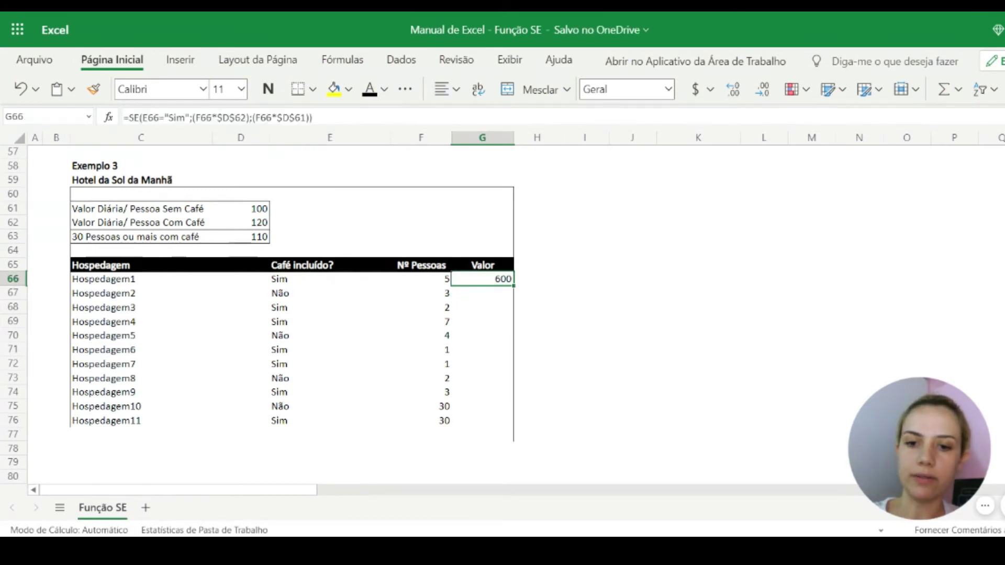
pyautogui.press('Down')
pyautogui.hotkey('ctrl', 'v')
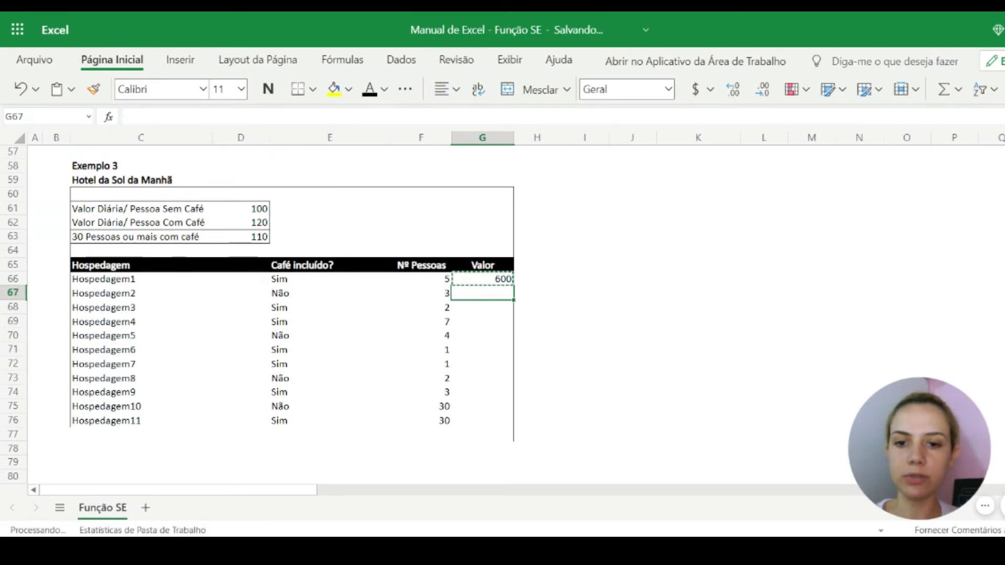
# Step: Cross-check Hospedagem1's value by entering the direct multiplication =F66*D62 in H66
pyautogui.press('Right')
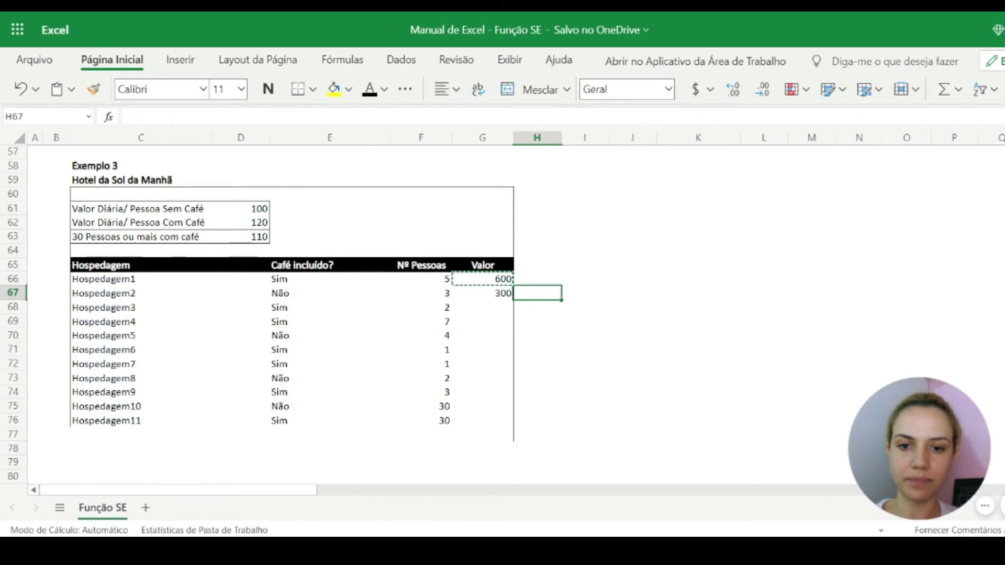
pyautogui.click(537, 279)
pyautogui.write('=')
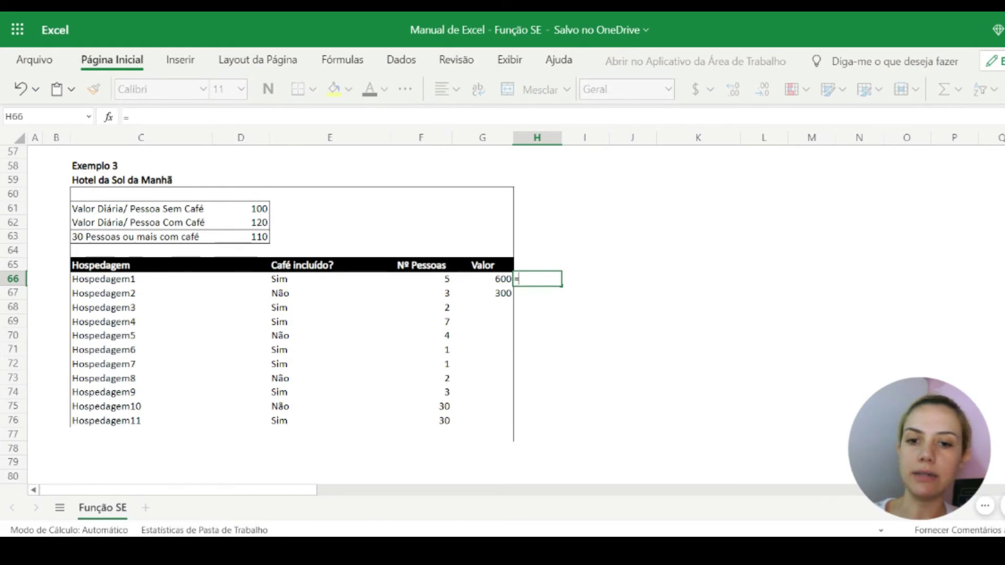
pyautogui.click(449, 279)
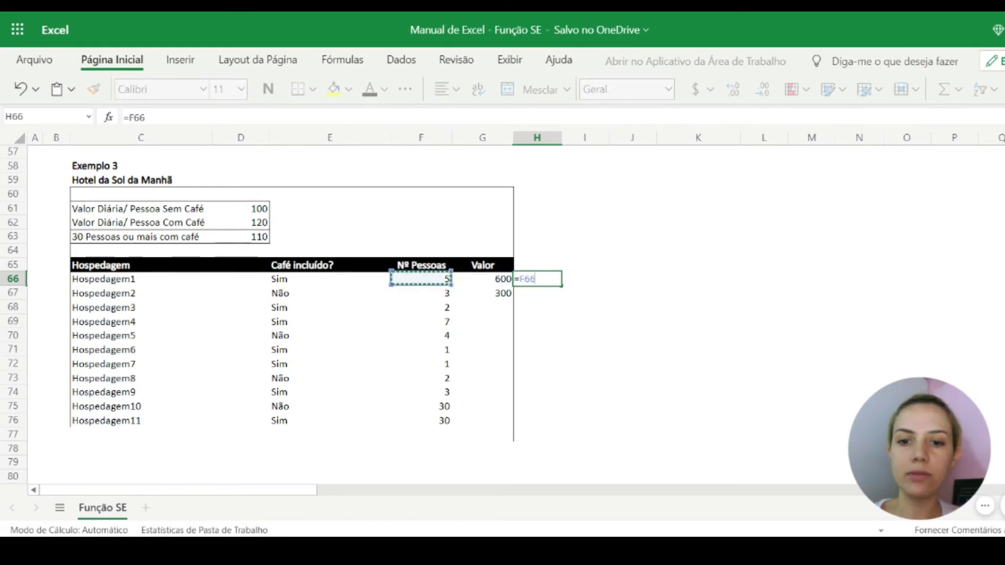
pyautogui.write('*')
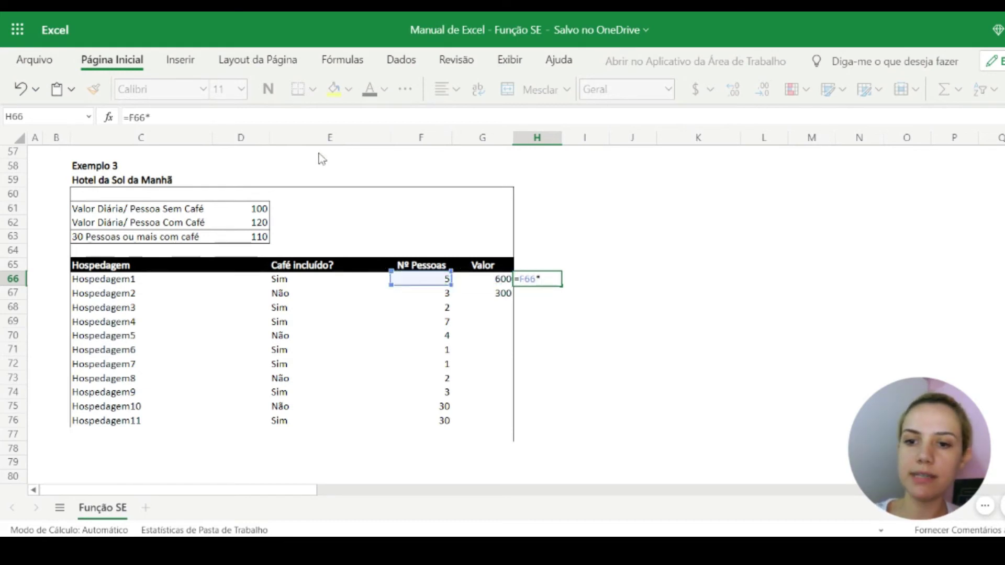
pyautogui.click(250, 223)
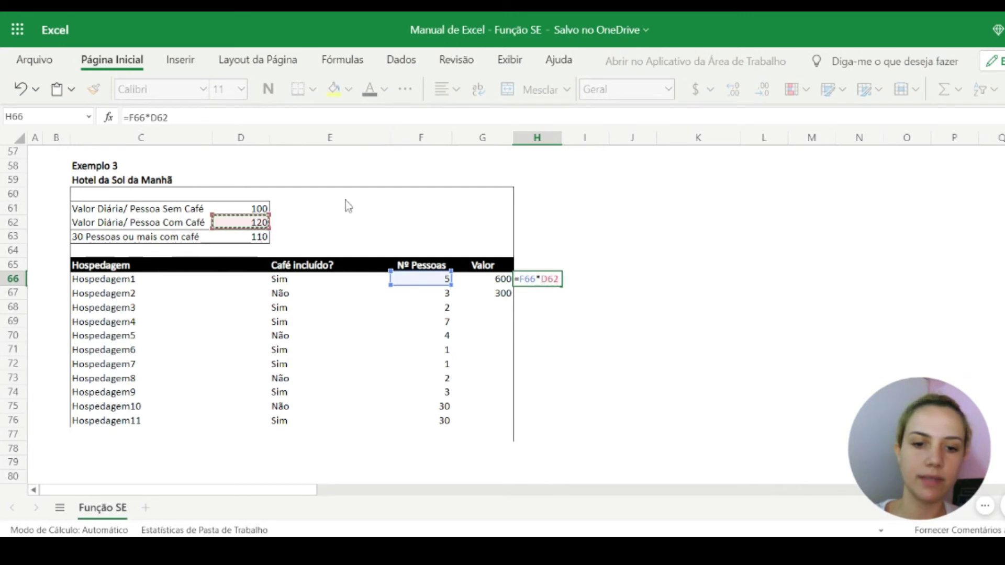
pyautogui.press('Return')
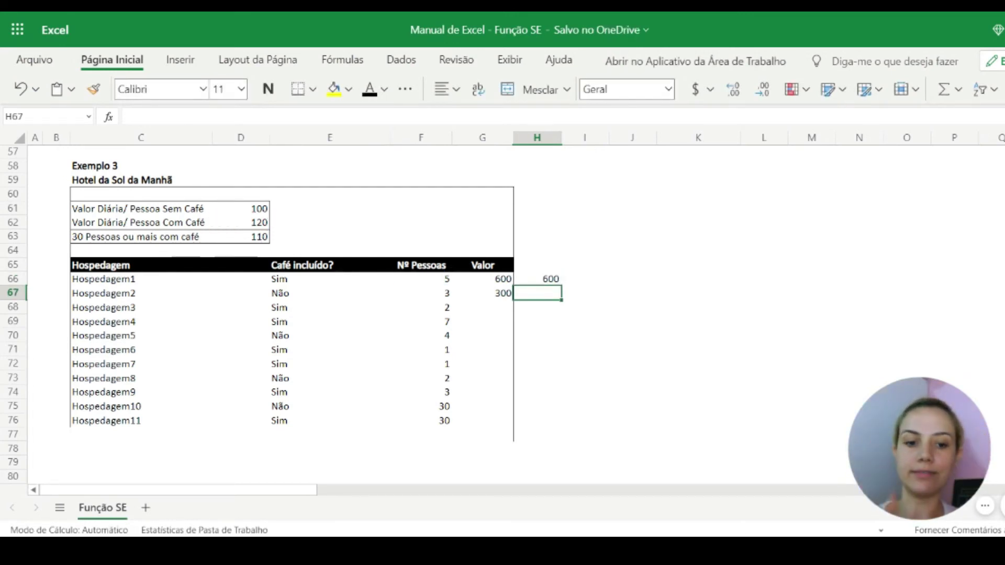
# Step: Cross-check Hospedagem2's value by entering the direct multiplication =F67*D61 in H67
pyautogui.write('=G67')
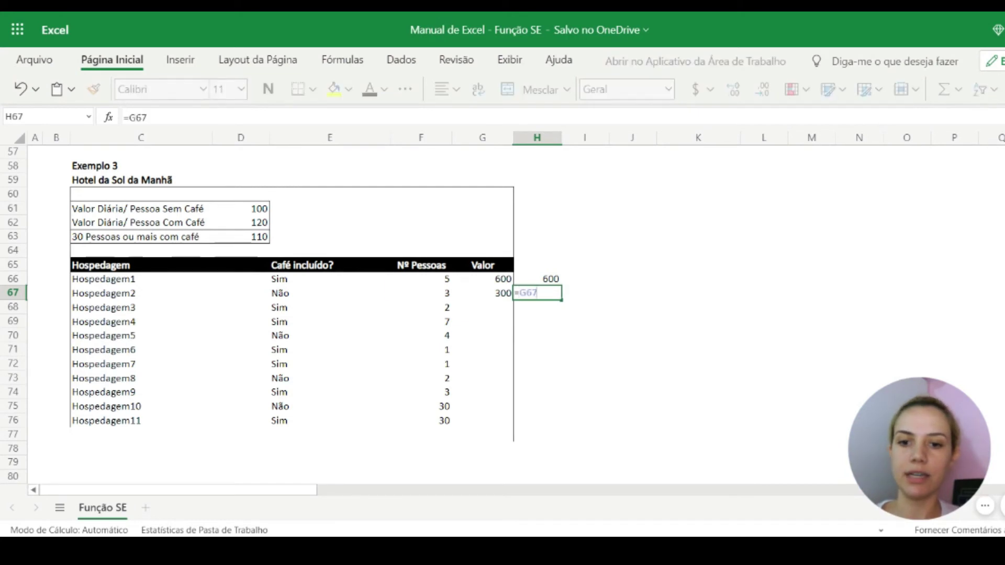
pyautogui.press('Left')
pyautogui.write('*')
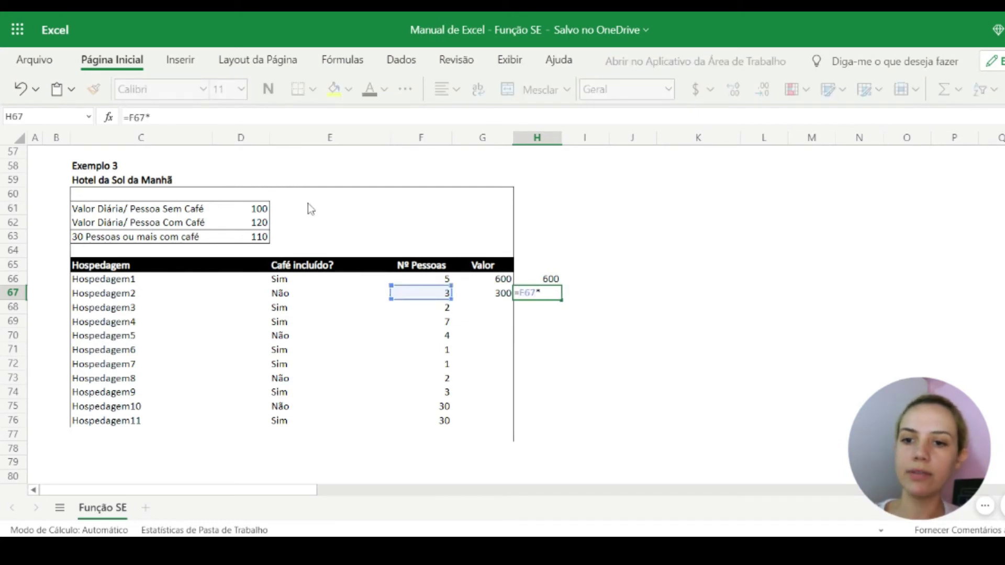
pyautogui.click(264, 211)
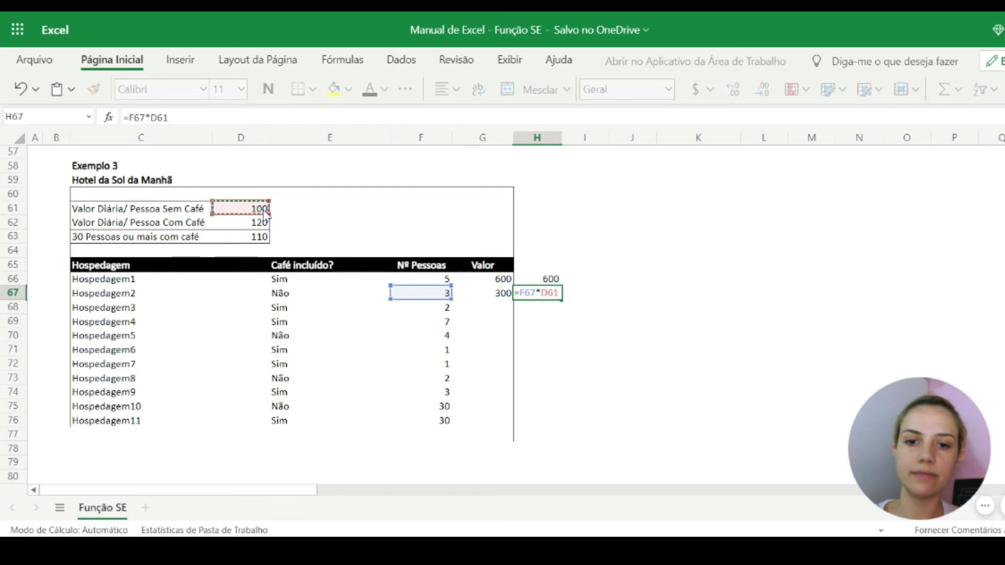
pyautogui.press('Return')
pyautogui.press('Return')
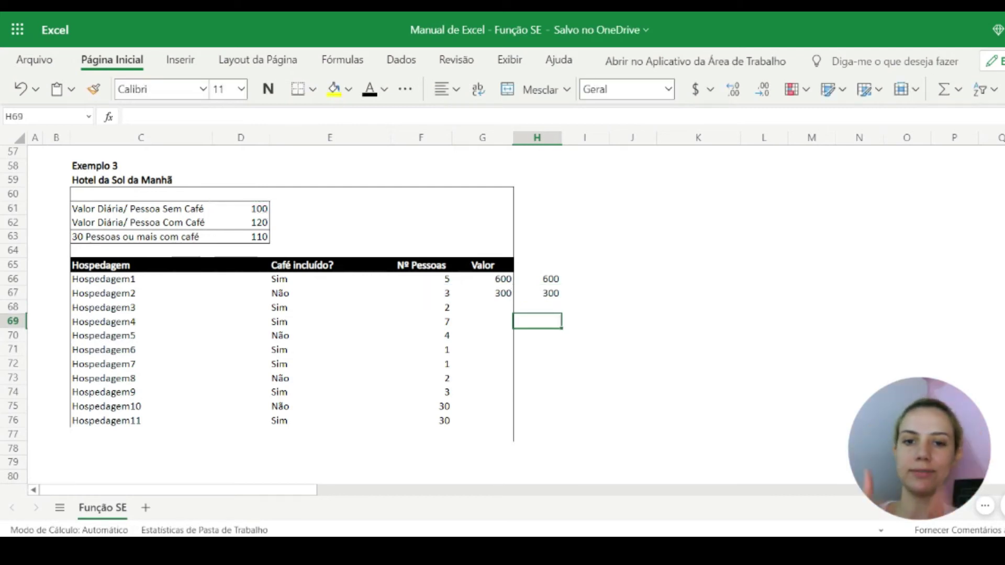
# Step: Delete the check calculations in H66:H67 and return to Hospedagem2's value in G67
pyautogui.press('Up')
pyautogui.press('Up')
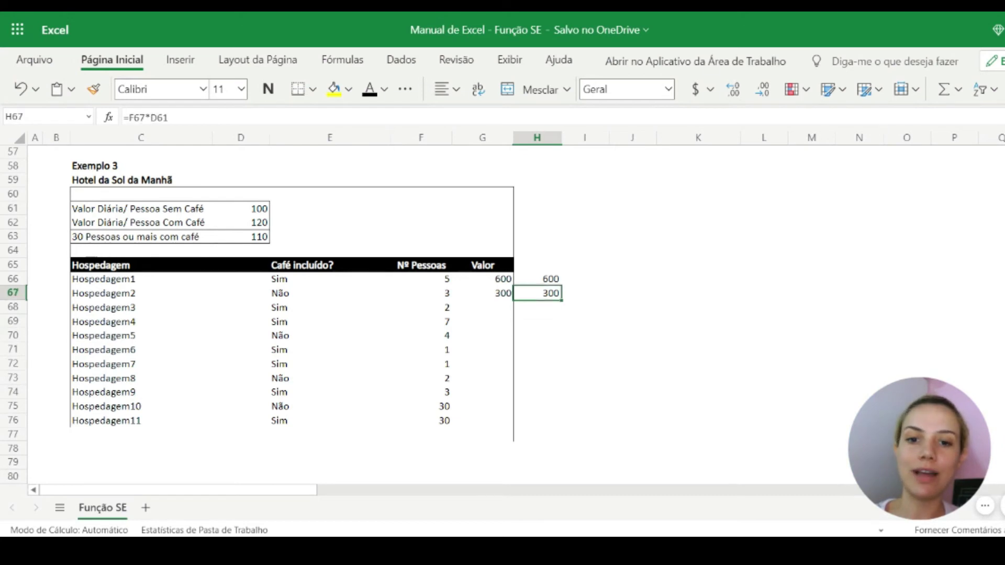
pyautogui.press('Up')
pyautogui.hotkey('shift', 'Down')
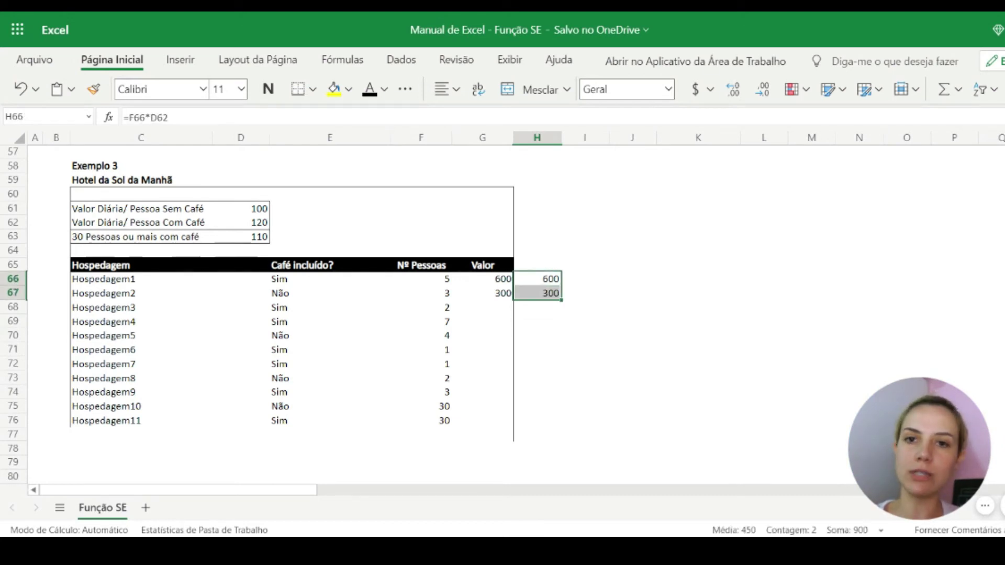
pyautogui.press('Delete')
pyautogui.press('Left')
pyautogui.press('Down')
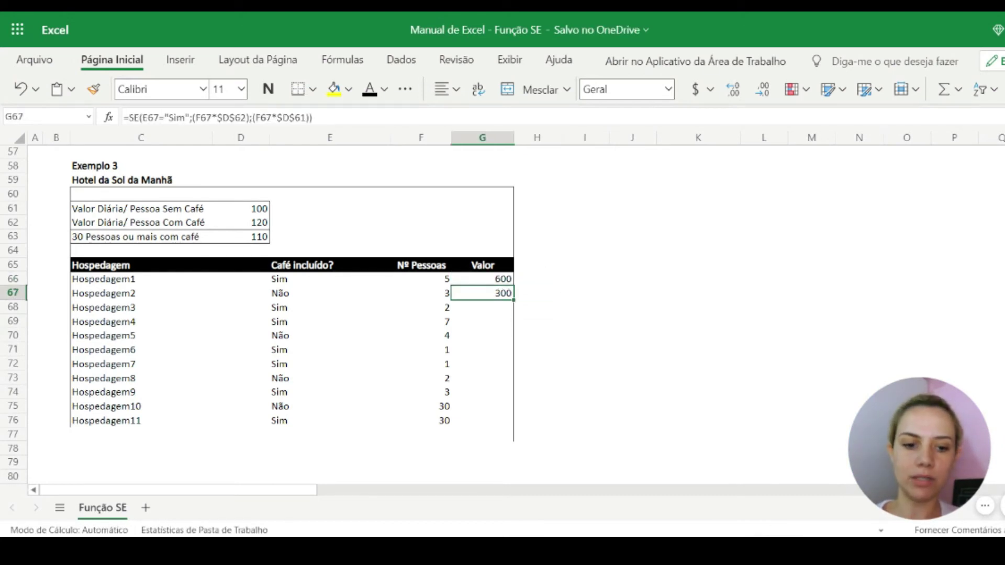
# Step: Clear Hospedagem2's value in G67 and insert a nested SE with the test F66<30 before (F66*$D$62) in G66's formula
pyautogui.press('Delete')
pyautogui.press('Up')
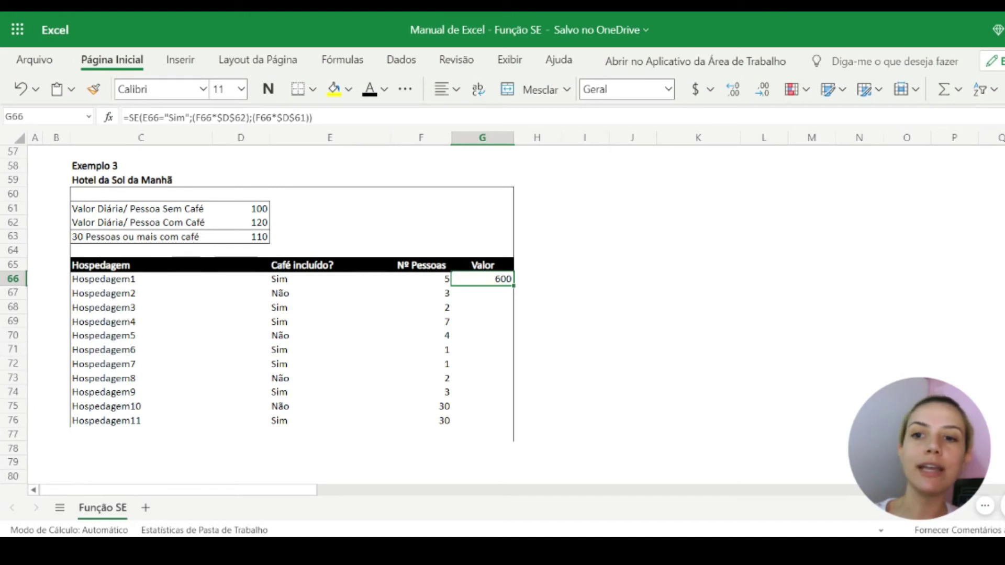
pyautogui.click(197, 118)
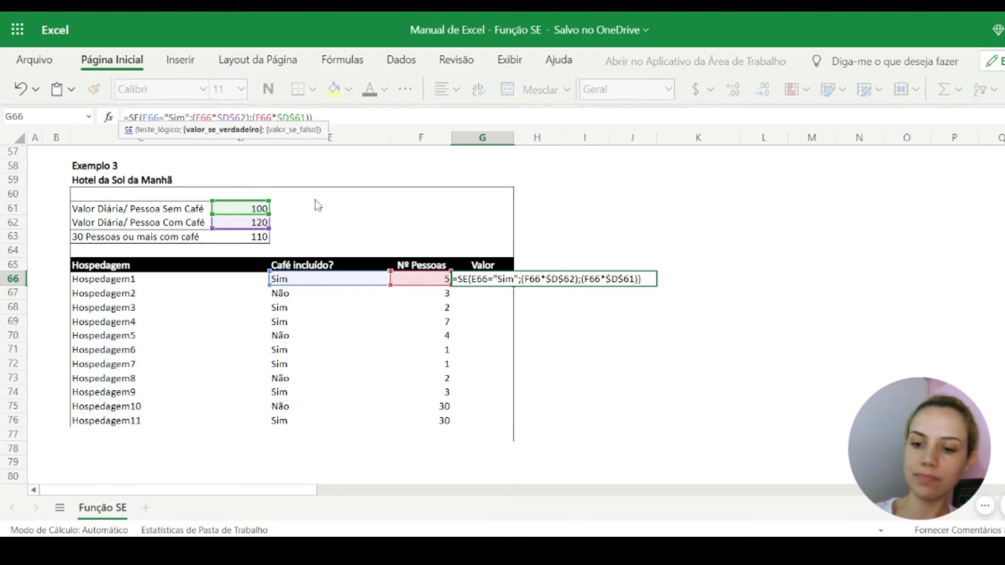
pyautogui.write('se')
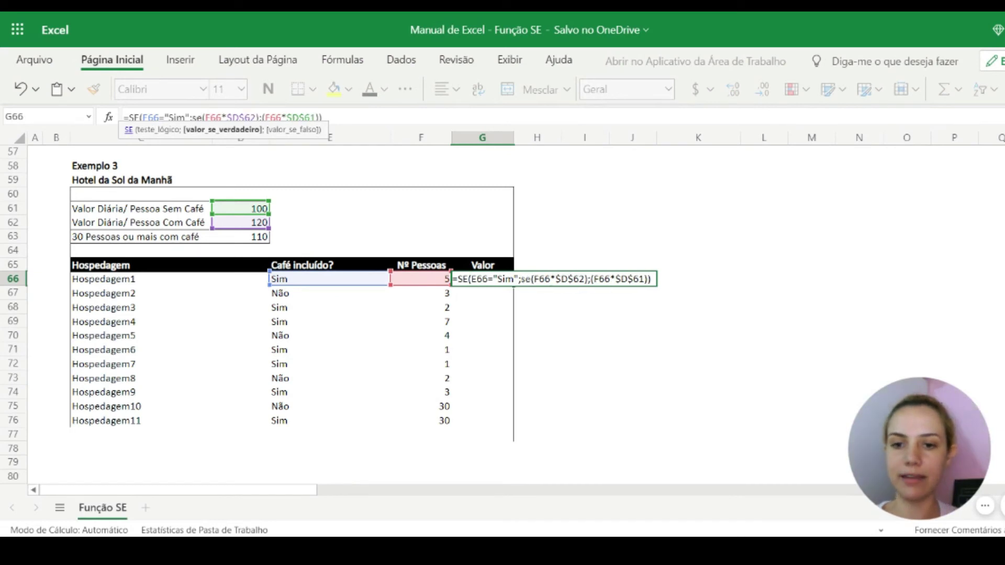
pyautogui.write('(')
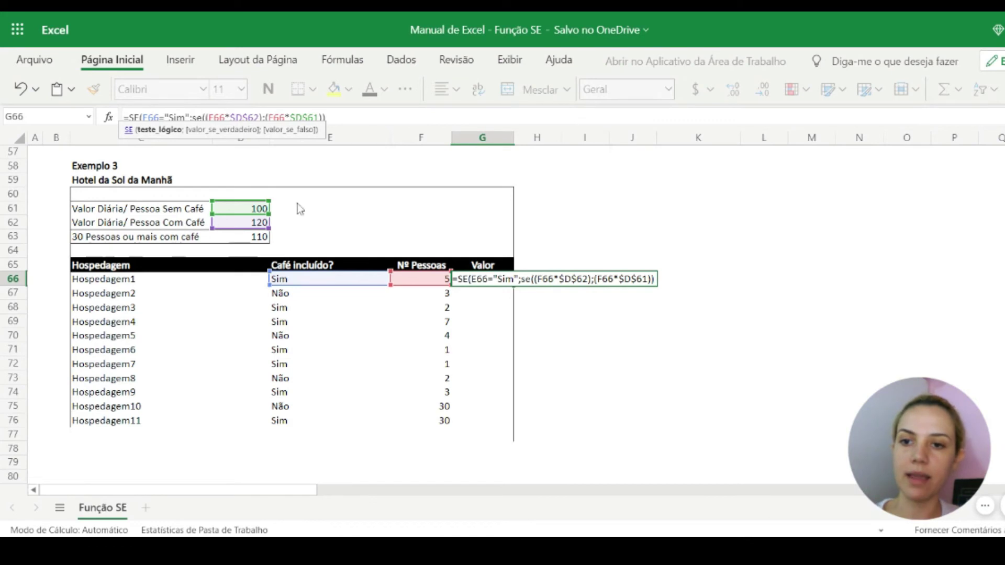
pyautogui.click(426, 280)
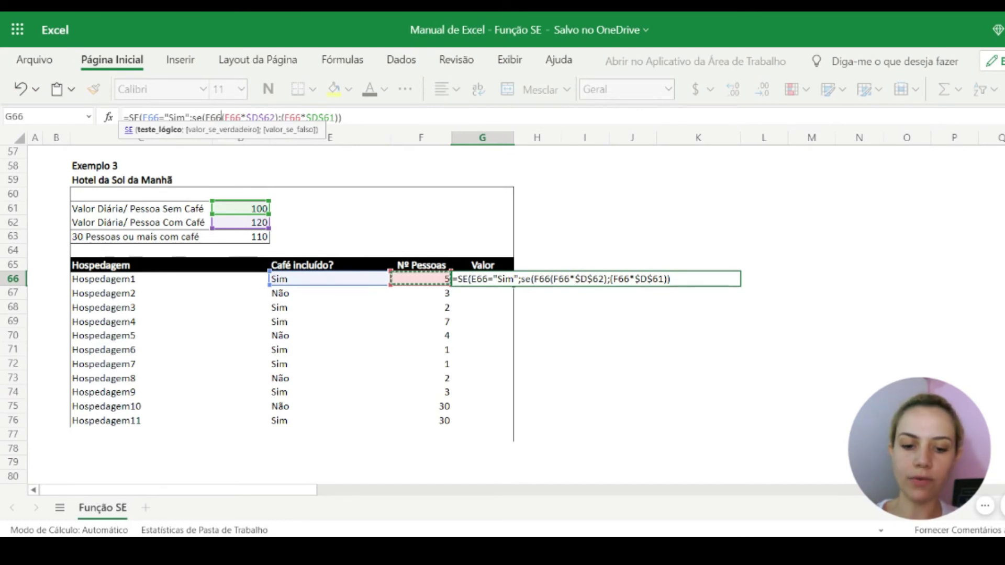
pyautogui.write('<')
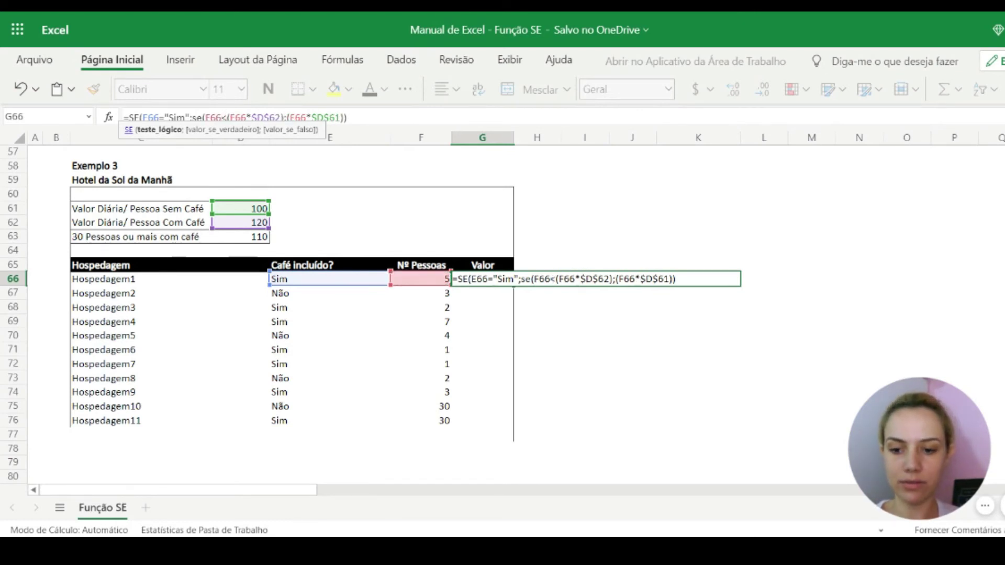
pyautogui.write('30')
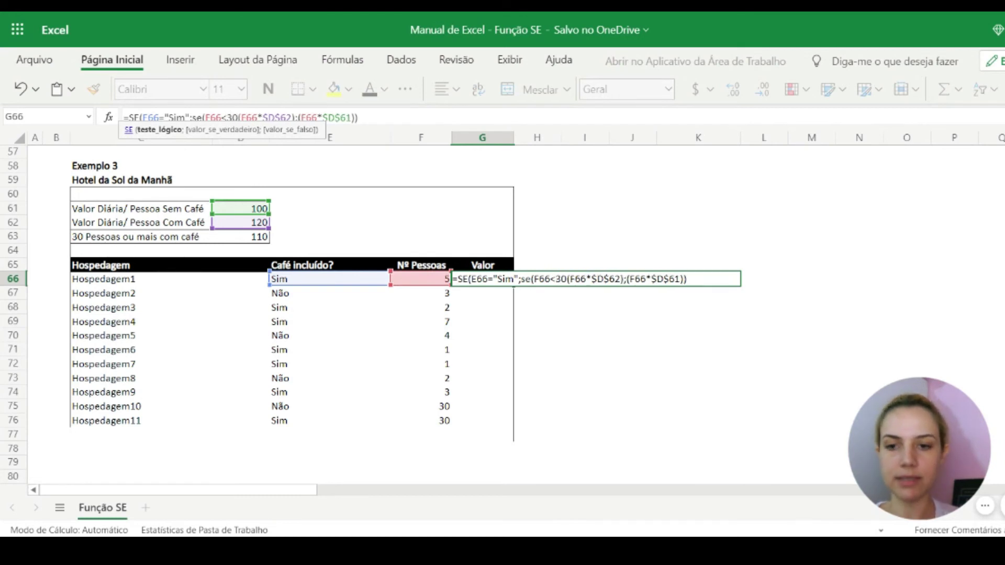
pyautogui.write(';')
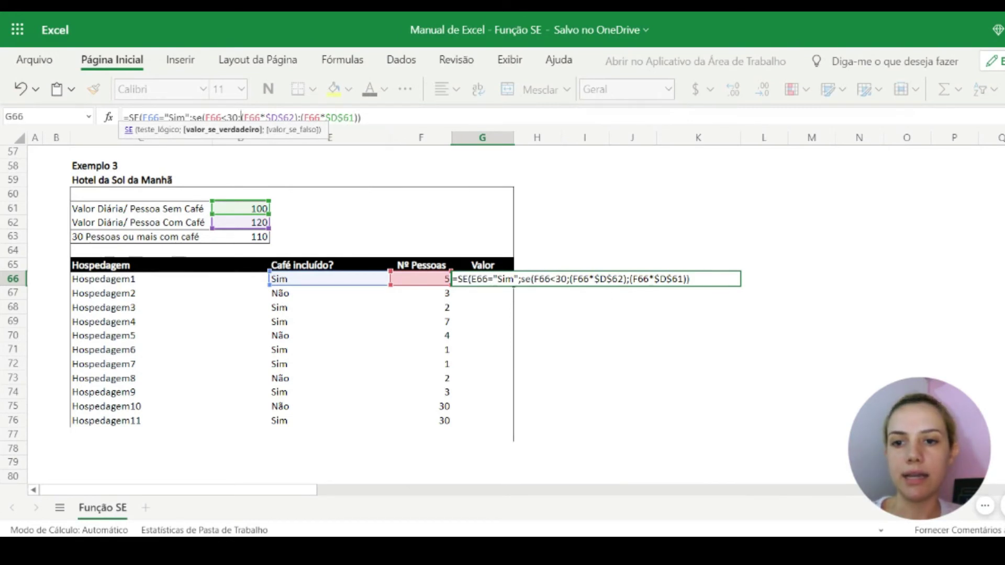
# Step: Complete the nested SE in G66 with (F66*$D$63) as its value if false, close it and confirm the formula
pyautogui.click(297, 117)
pyautogui.write(';')
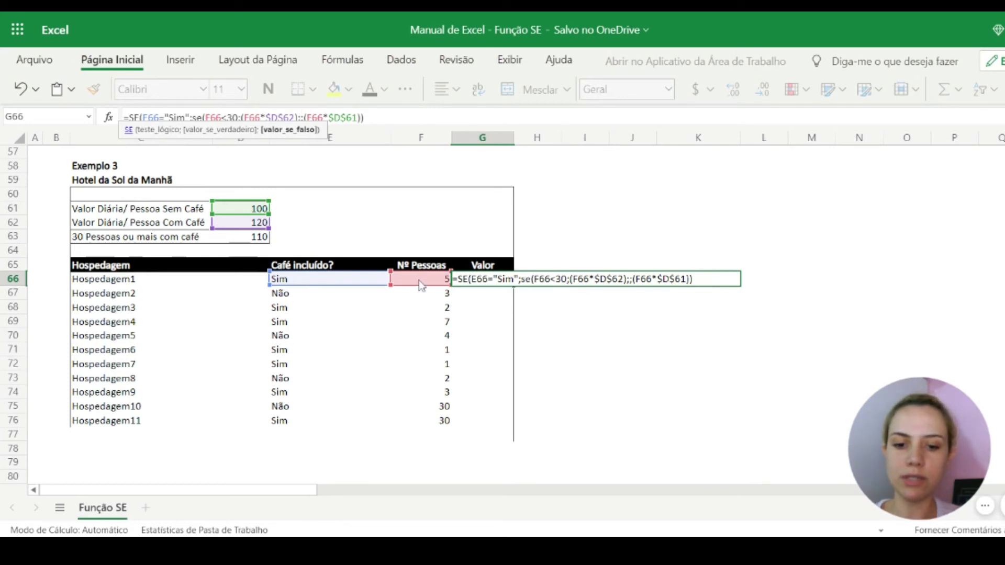
pyautogui.write('(')
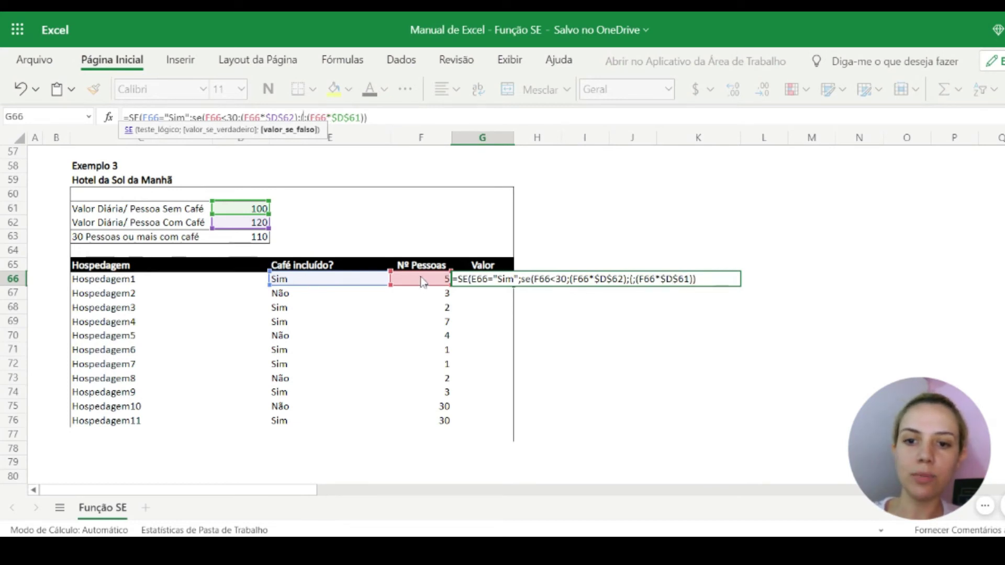
pyautogui.click(421, 281)
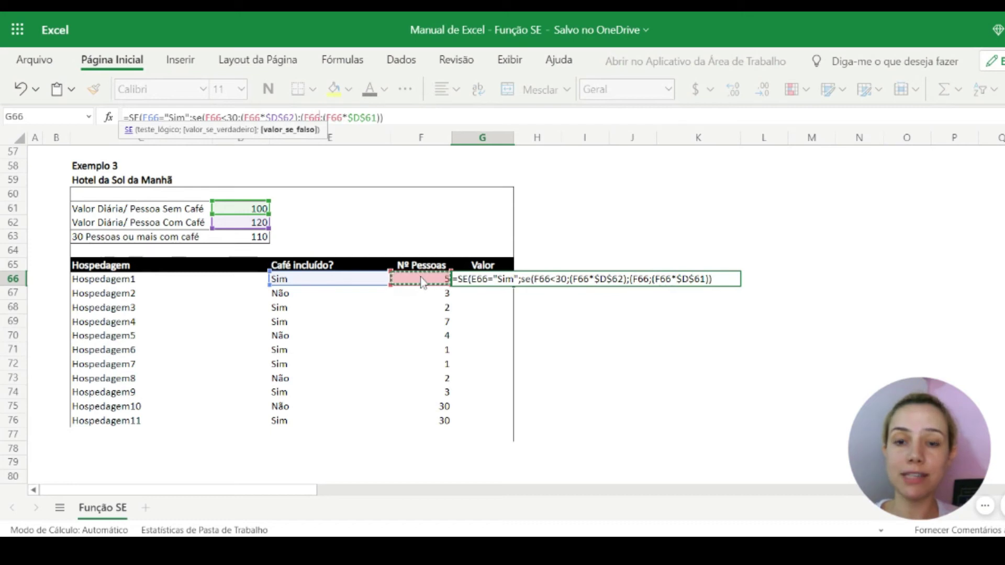
pyautogui.write('*')
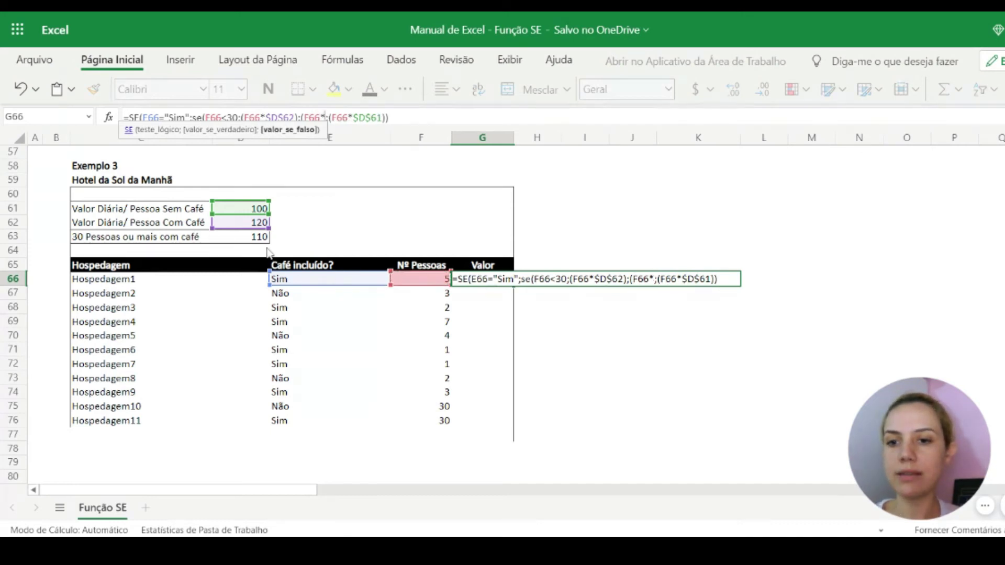
pyautogui.click(252, 239)
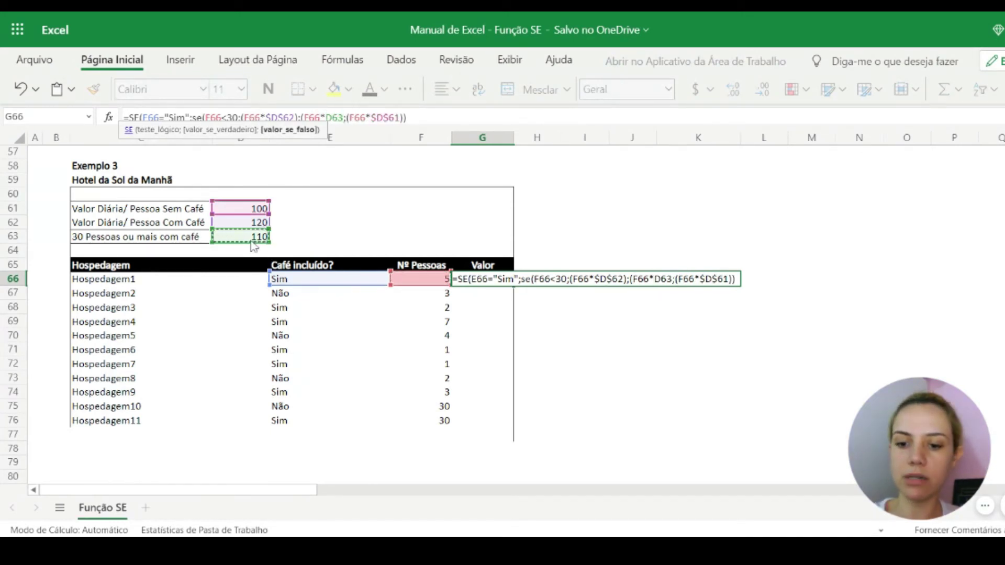
pyautogui.press('F4')
pyautogui.write(')')
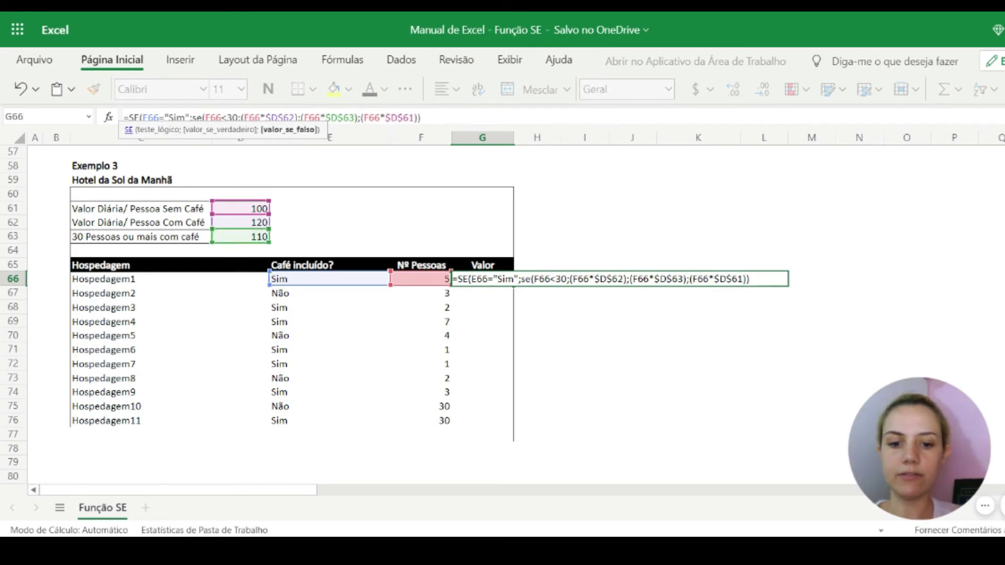
pyautogui.write(')')
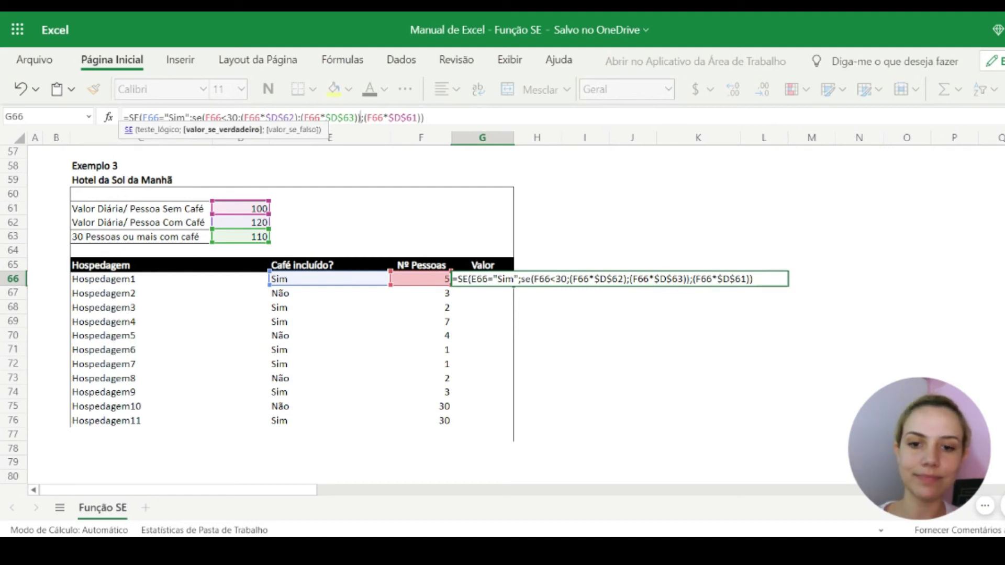
pyautogui.press('Return')
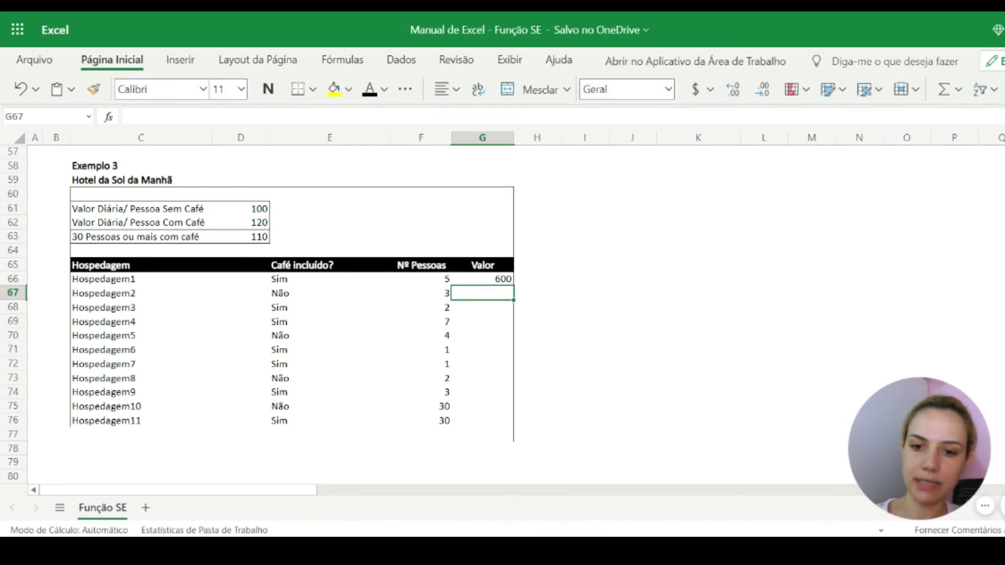
# Step: Copy the nested value formula from G66 into G67:G76 for Hospedagem2 to Hospedagem11 and inspect the copied formula in G74
pyautogui.click(482, 279)
pyautogui.hotkey('ctrl', 'c')
pyautogui.press('Down')
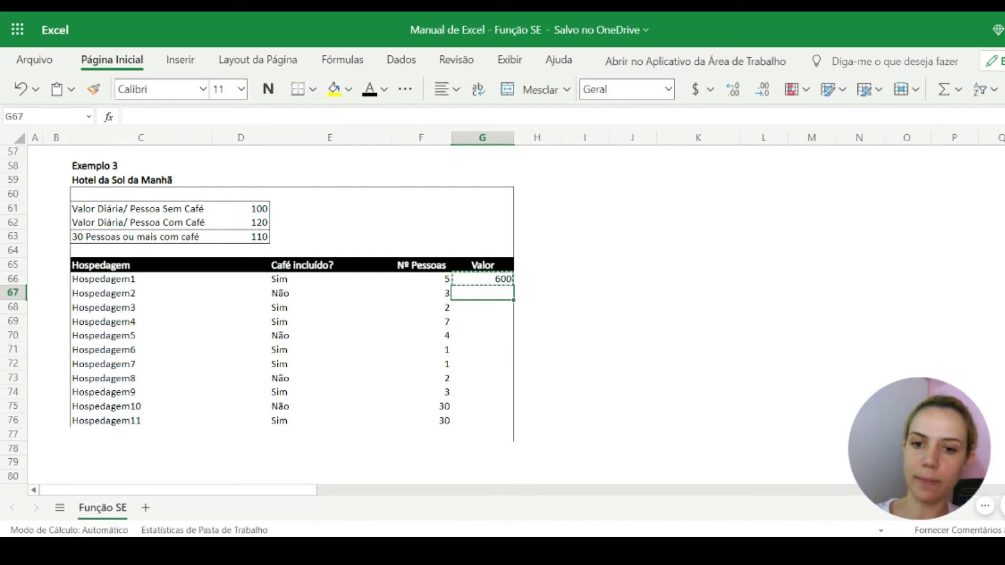
pyautogui.hotkey('shift', 'Down')
pyautogui.hotkey('shift', 'Down')
pyautogui.hotkey('shift', 'Down')
pyautogui.hotkey('shift', 'Down')
pyautogui.hotkey('shift', 'Down')
pyautogui.hotkey('shift', 'Down')
pyautogui.hotkey('shift', 'Down')
pyautogui.hotkey('shift', 'Down')
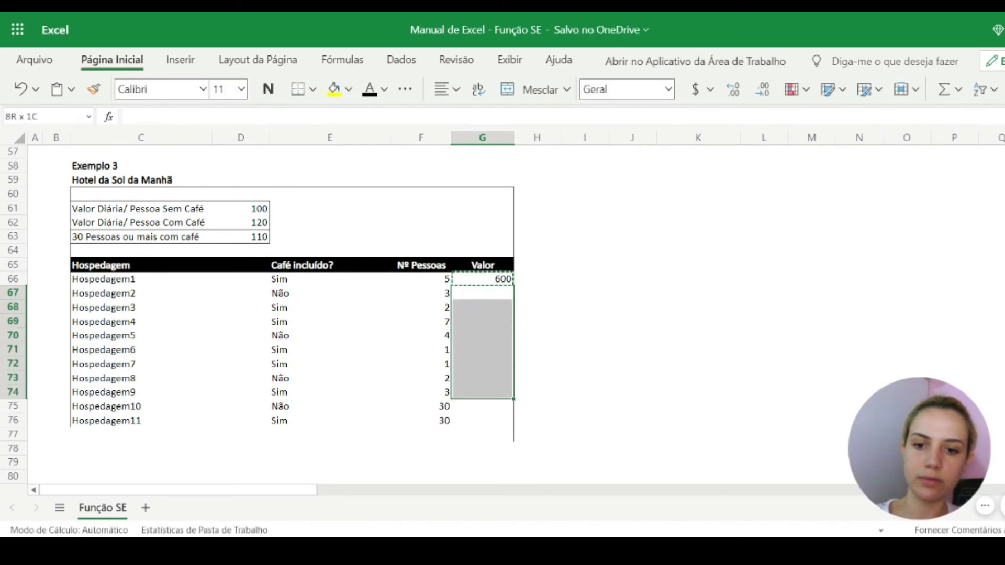
pyautogui.hotkey('shift', 'Down')
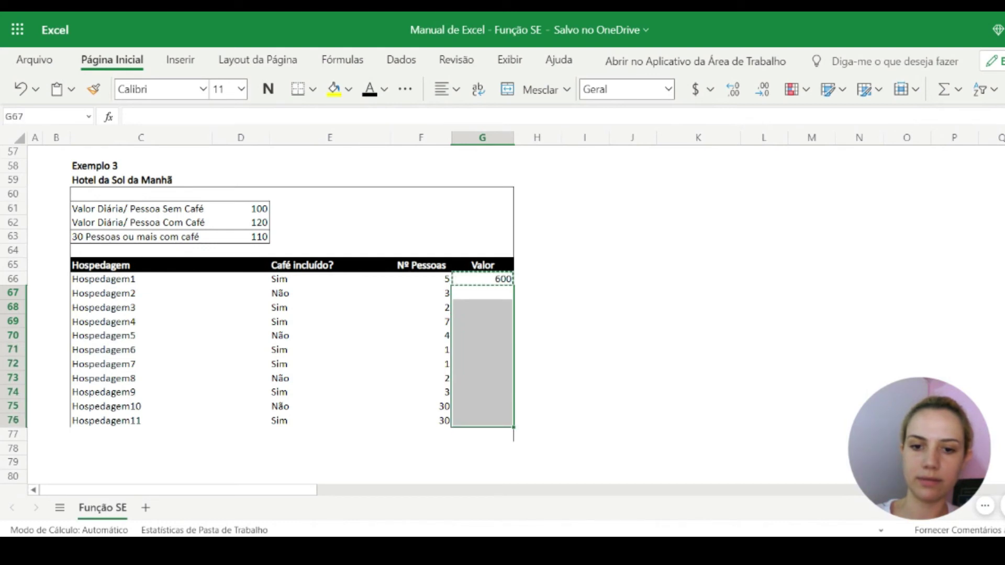
pyautogui.hotkey('ctrl', 'v')
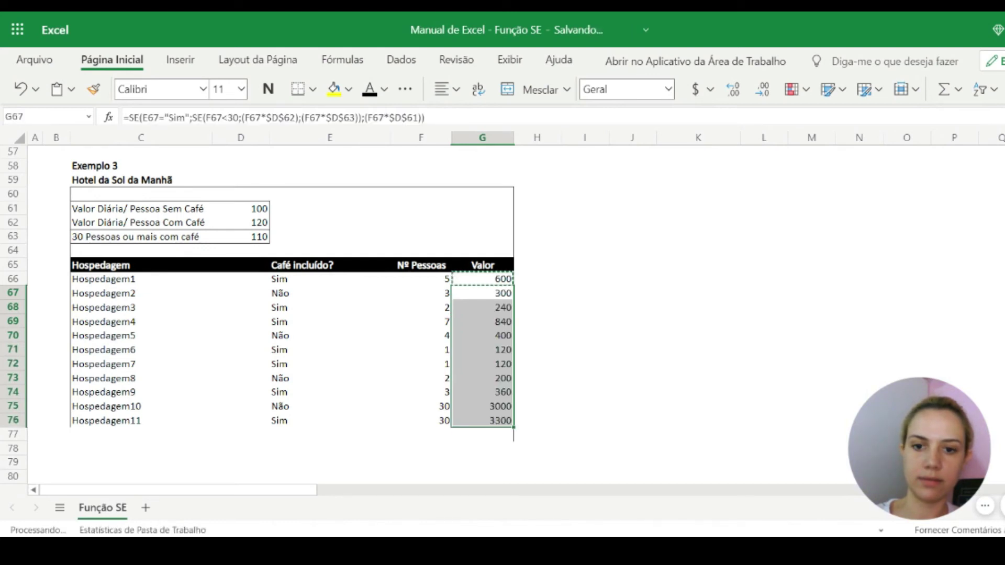
pyautogui.press('Right')
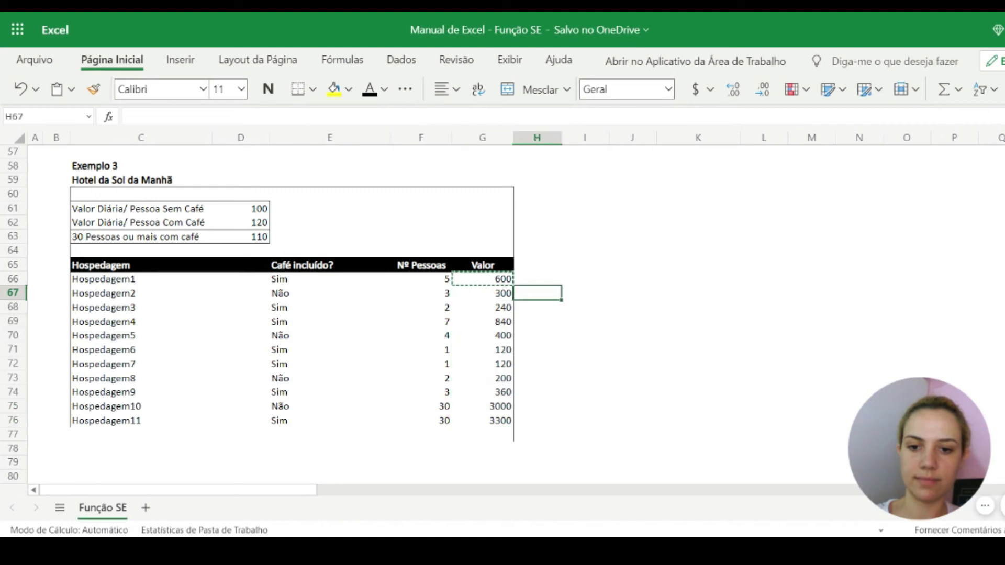
pyautogui.press('Down')
pyautogui.click(537, 392)
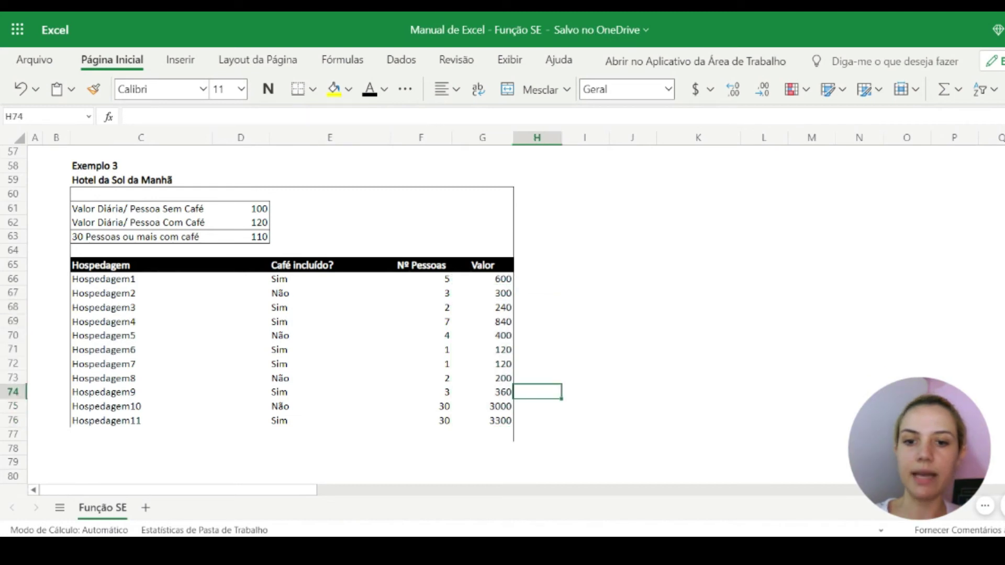
pyautogui.click(483, 392)
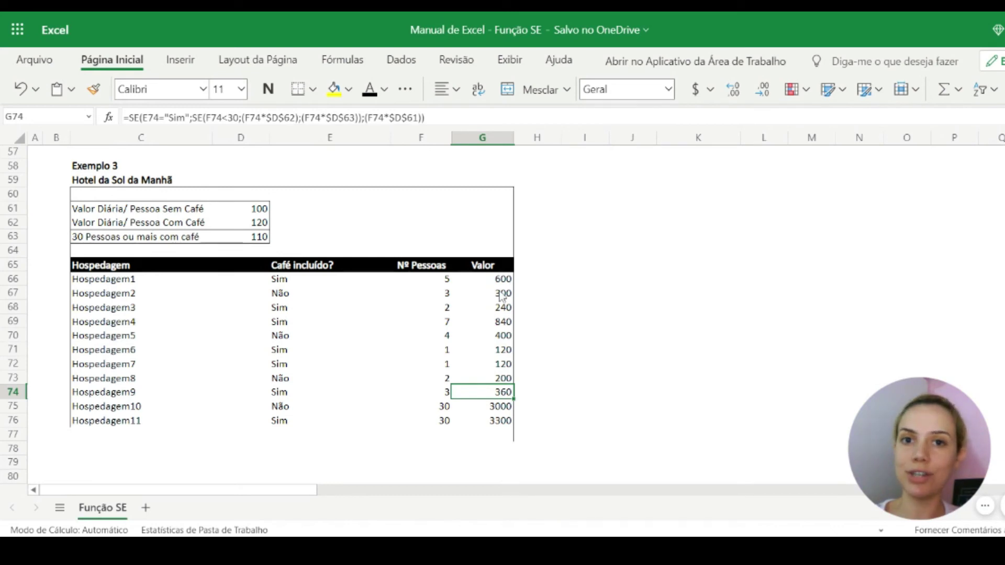
# Step: Cross-check Hospedagem10's value by entering the direct multiplication =F75*D61 in H75
pyautogui.click(531, 414)
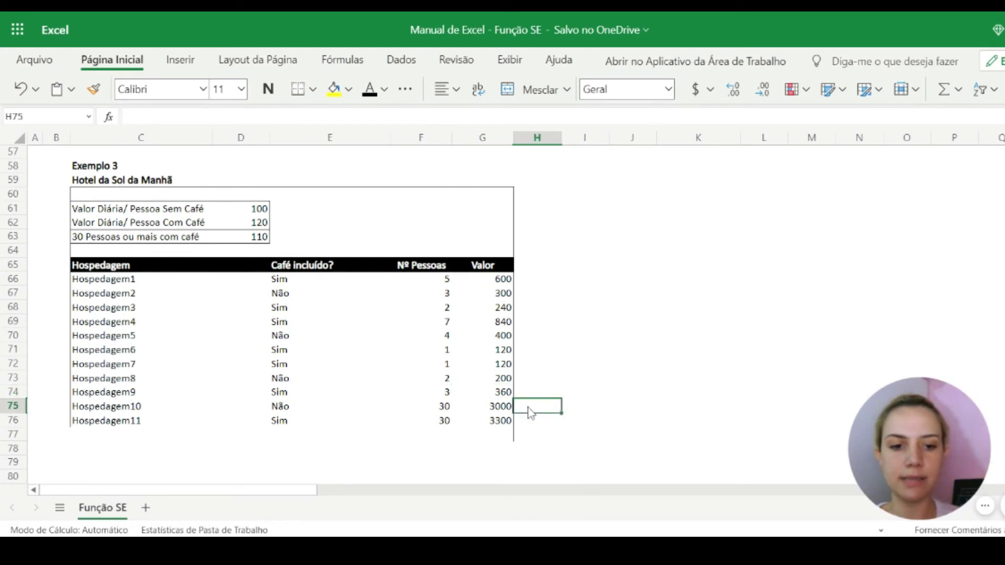
pyautogui.write('=')
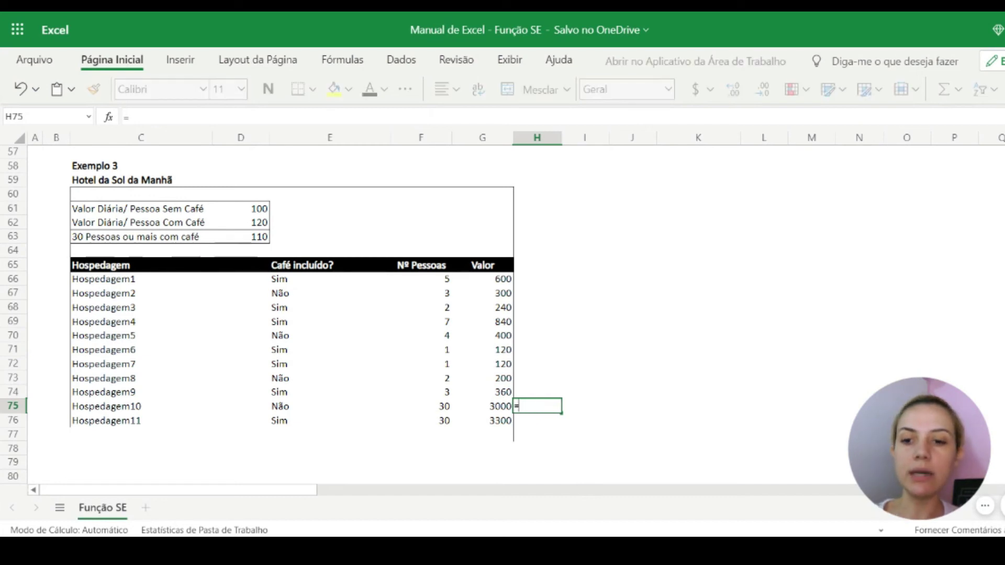
pyautogui.click(421, 406)
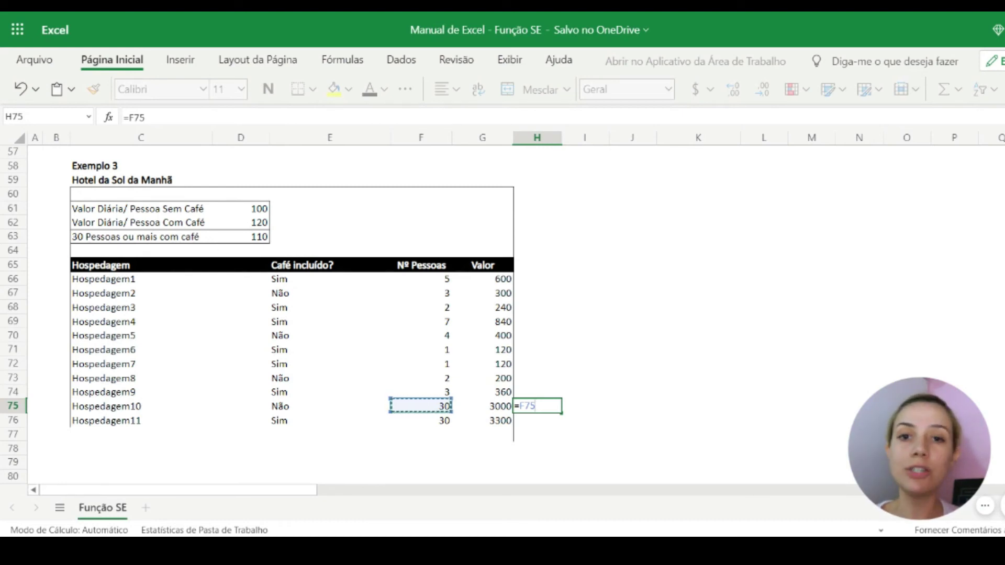
pyautogui.write('*')
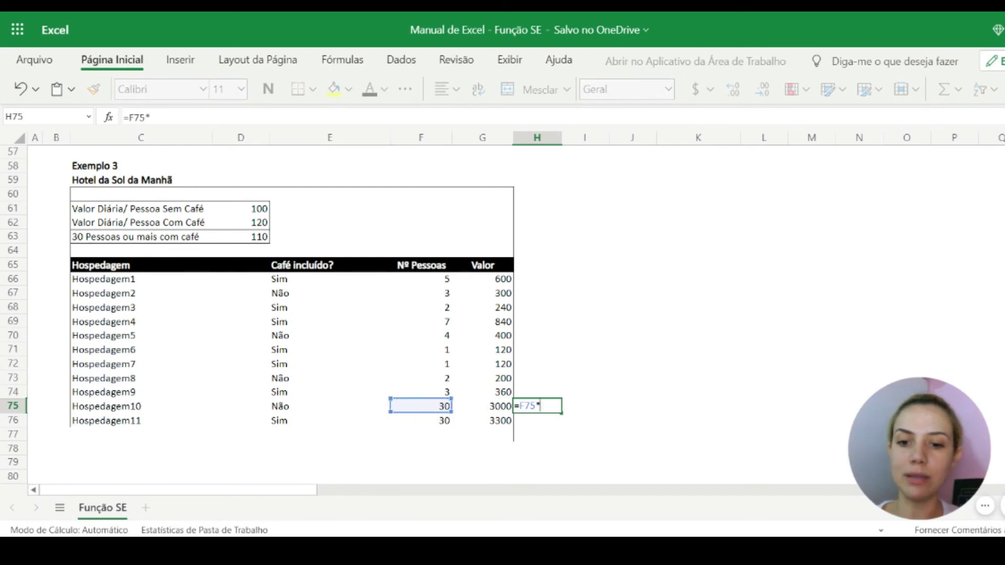
pyautogui.click(252, 214)
pyautogui.press('Return')
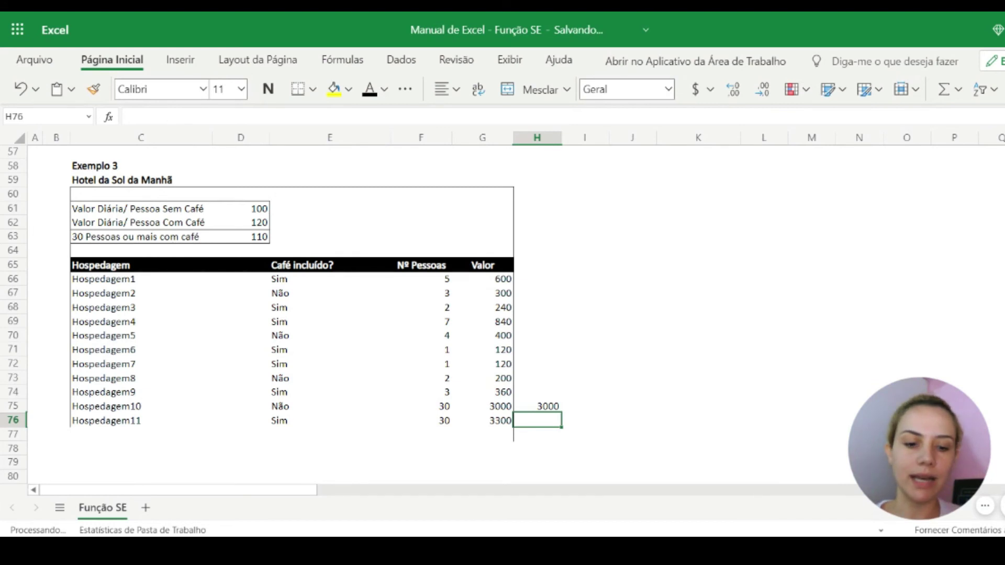
# Step: Cross-check Hospedagem11's value by entering =F76*D63 in H76, and review the check formulas in H76 and H75
pyautogui.write('=')
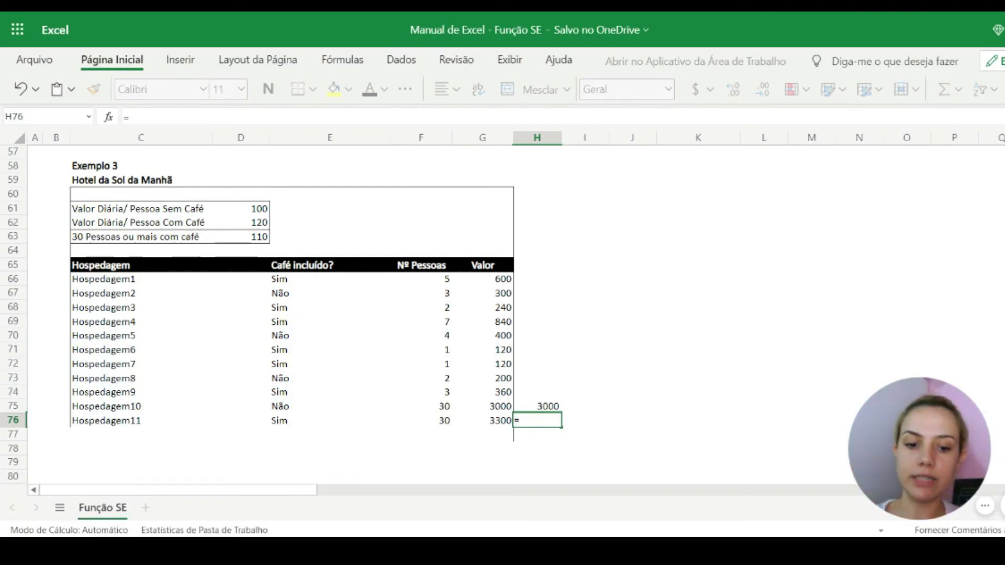
pyautogui.click(421, 420)
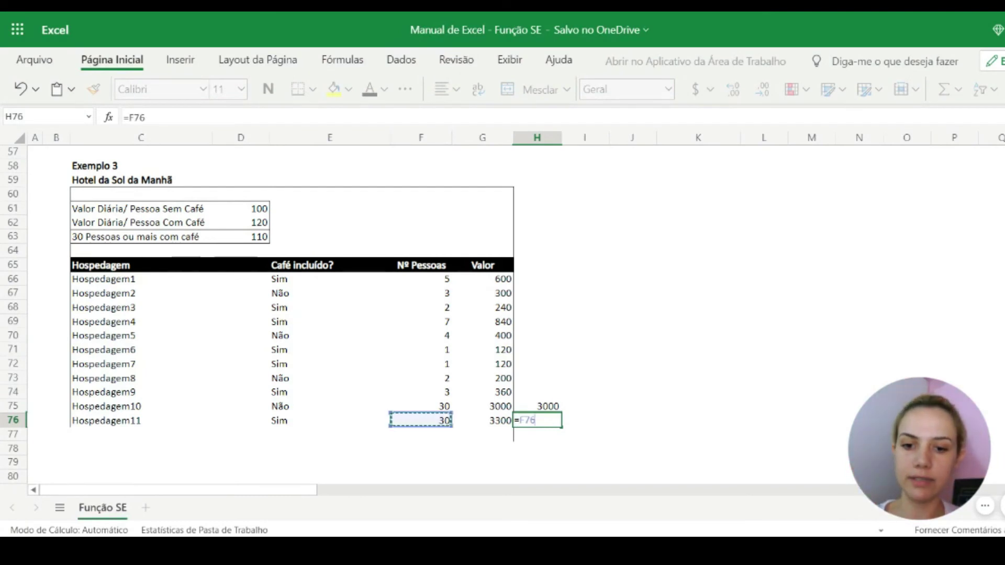
pyautogui.write('*')
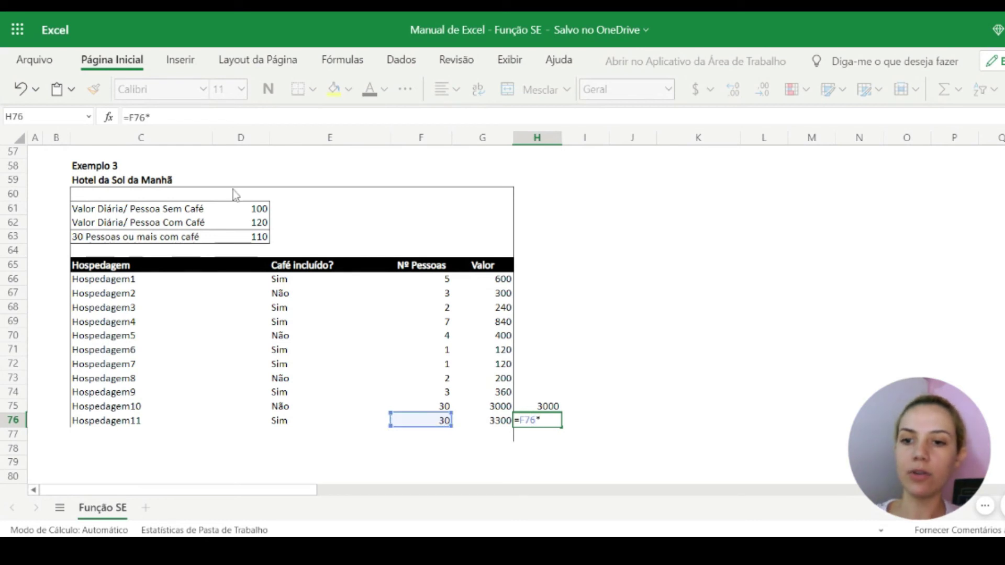
pyautogui.click(260, 238)
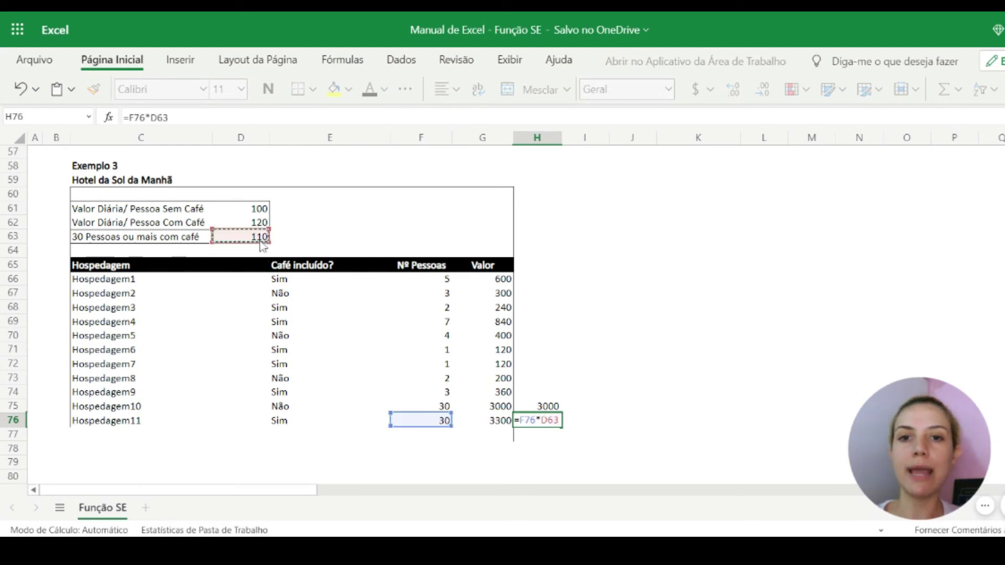
pyautogui.press('Return')
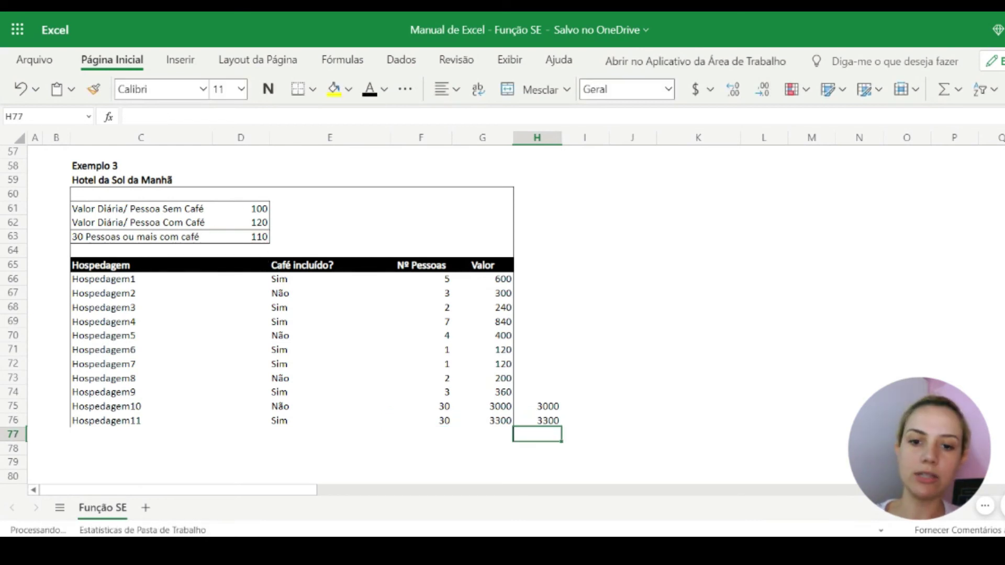
pyautogui.press('Up')
pyautogui.press('Up')
pyautogui.click(537, 421)
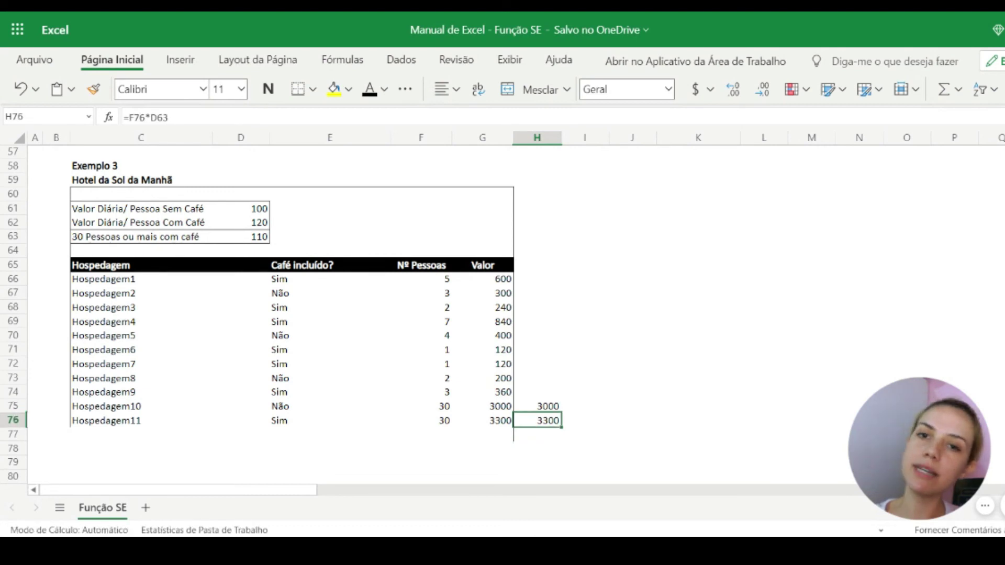
pyautogui.click(537, 406)
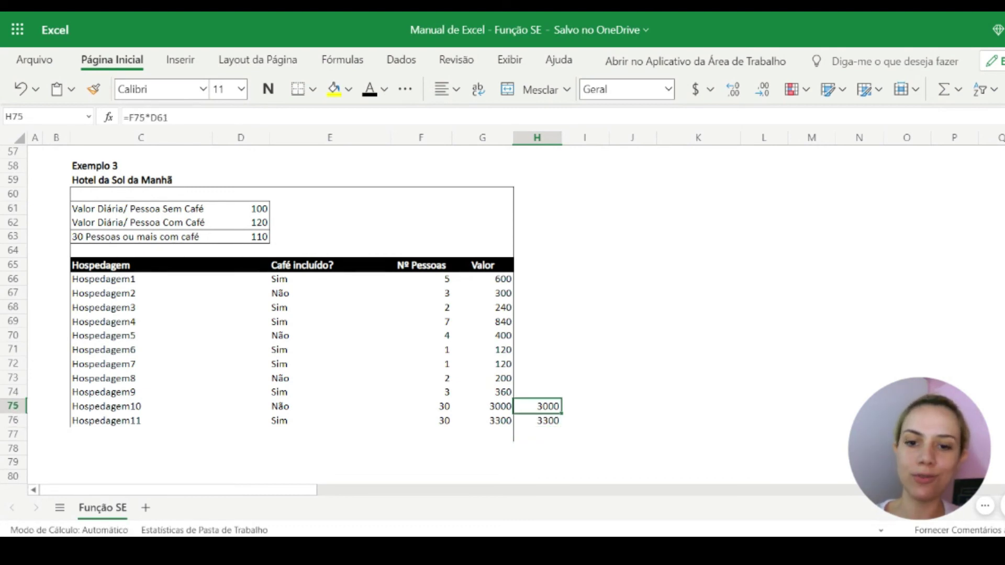
# Step: Clear the check formulas in H75:H76 beside the values for Hospedagem10 and Hospedagem11
pyautogui.hotkey('shift', 'Down')
pyautogui.press('Delete')
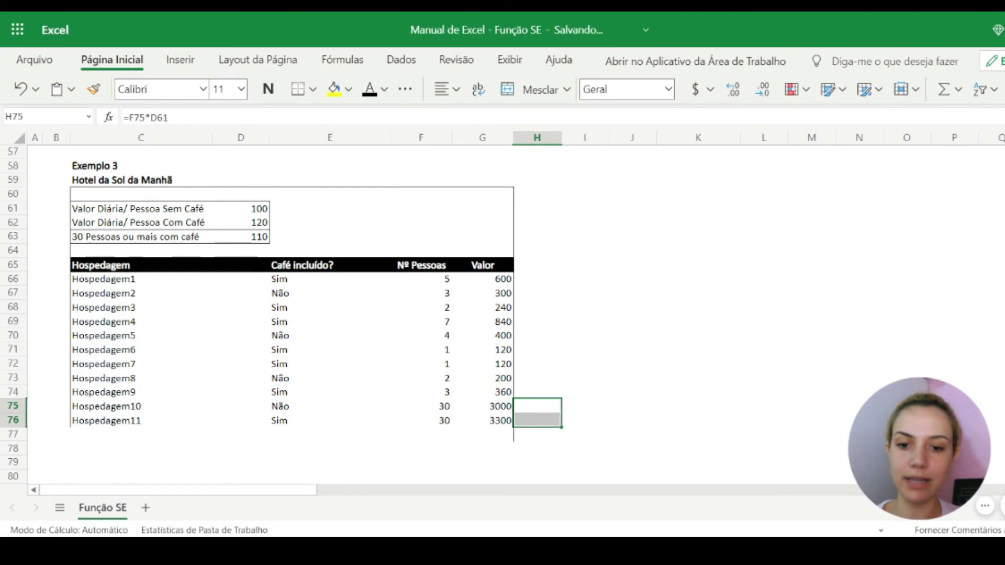
pyautogui.click(482, 406)
pyautogui.click(482, 434)
pyautogui.click(537, 435)
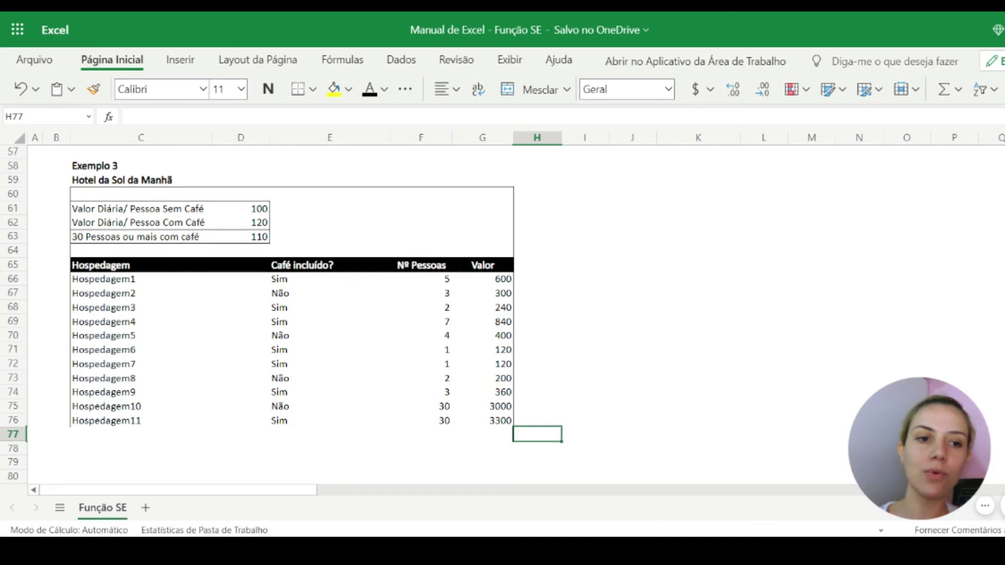
# Step: Read the two homework exercises listed under Tarefa, below the Exemplo 3 table
pyautogui.scroll(-7, 293, 314)
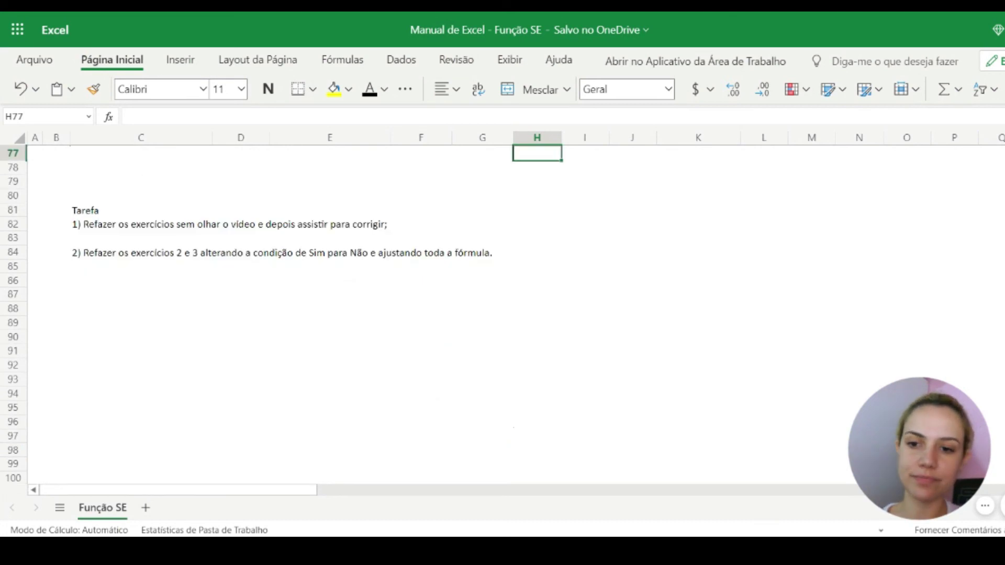
pyautogui.scroll(2, 294, 314)
pyautogui.scroll(-1, 503, 314)
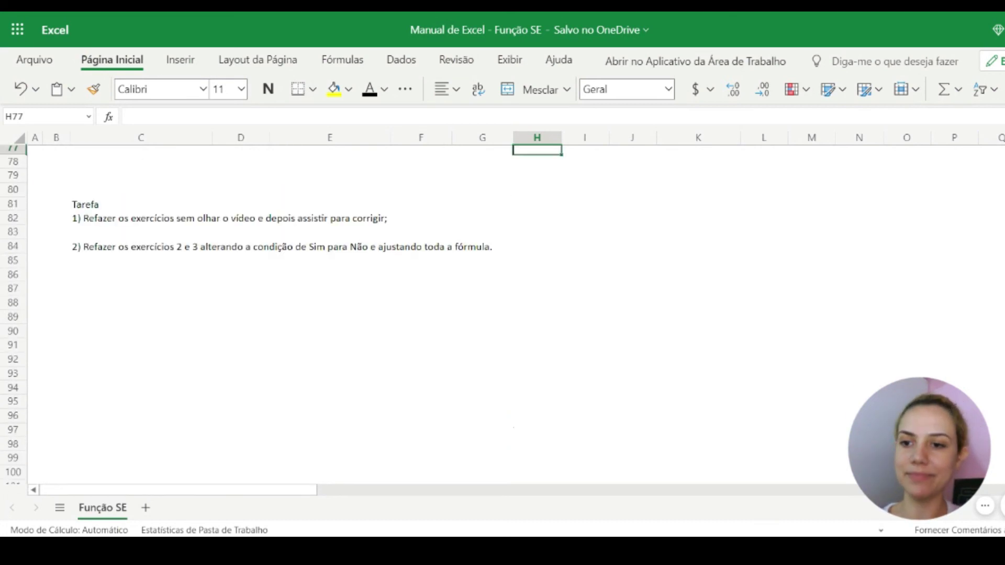
pyautogui.click(419, 217)
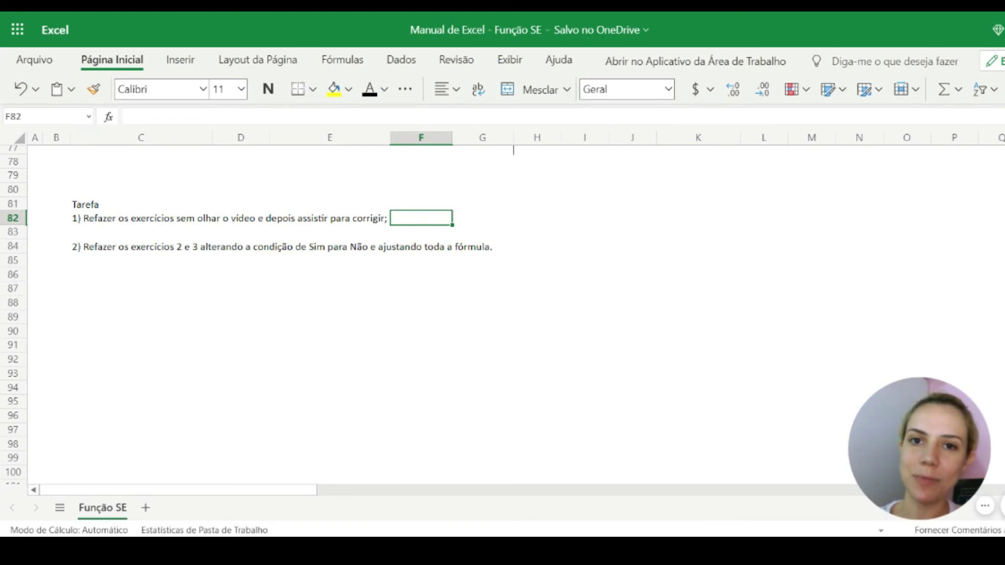
pyautogui.click(126, 274)
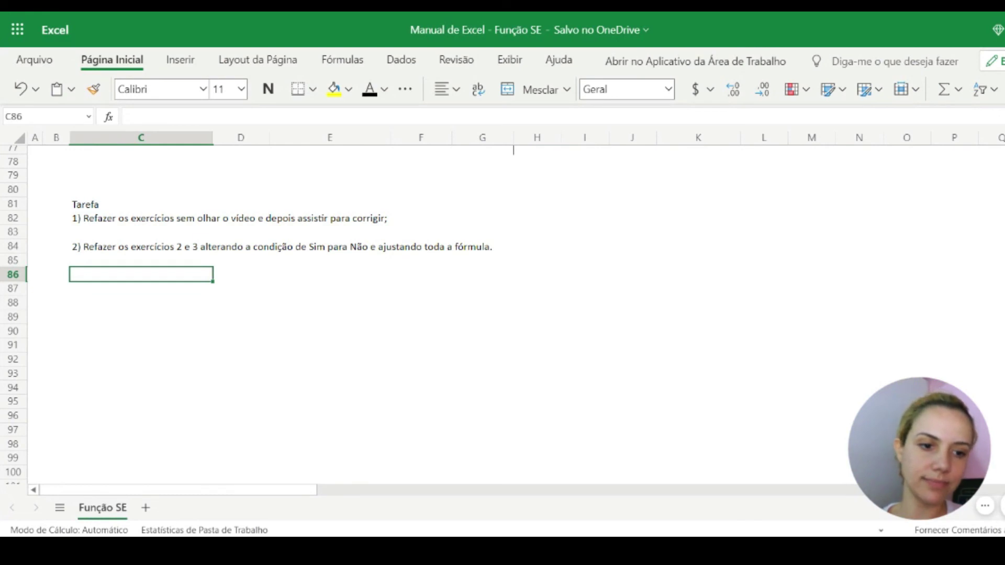
# Step: Return to Exemplo 3 and review the nested SE formulas in the Valor column from G66 to G68
pyautogui.scroll(7, 502, 314)
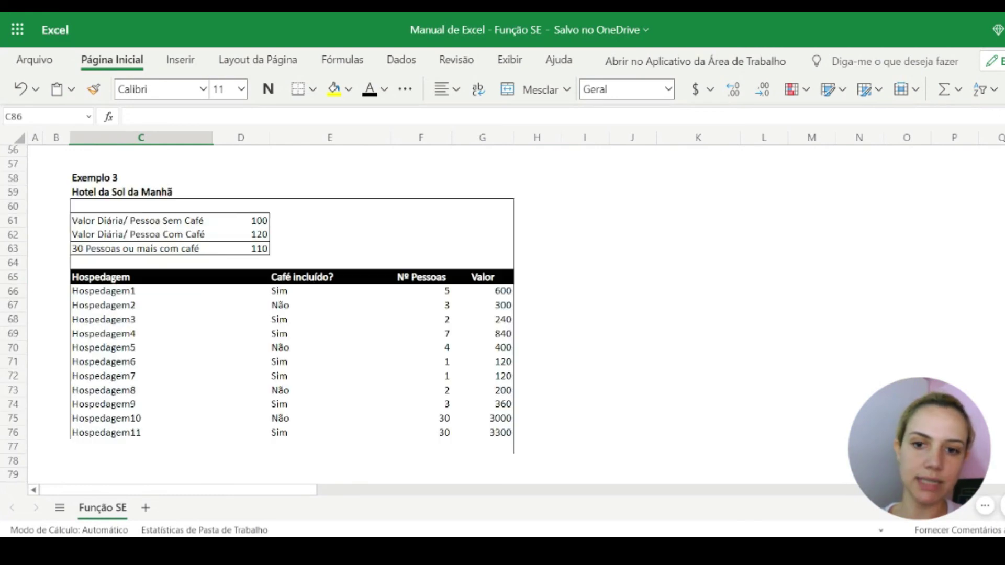
pyautogui.click(502, 292)
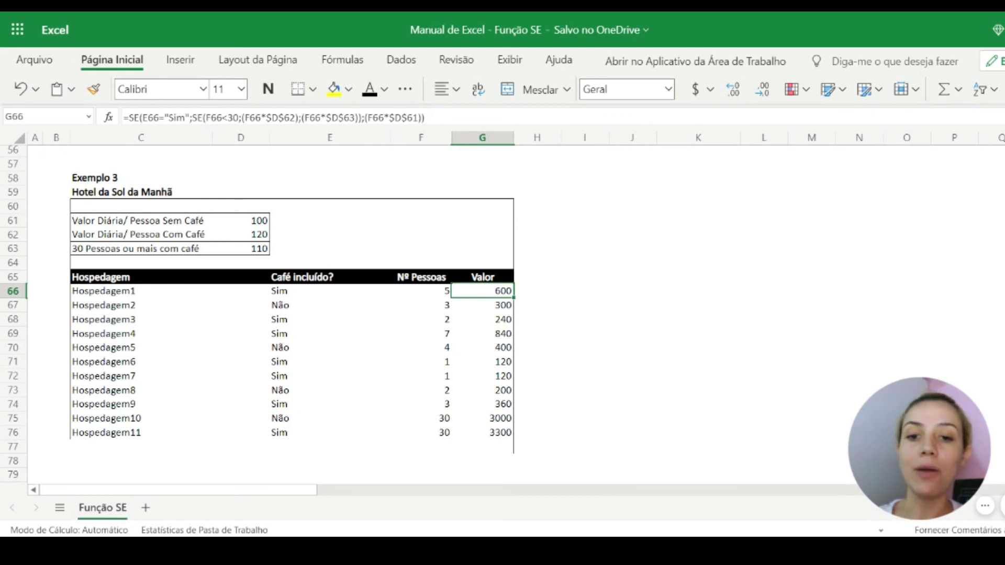
pyautogui.press('Down')
pyautogui.press('Down')
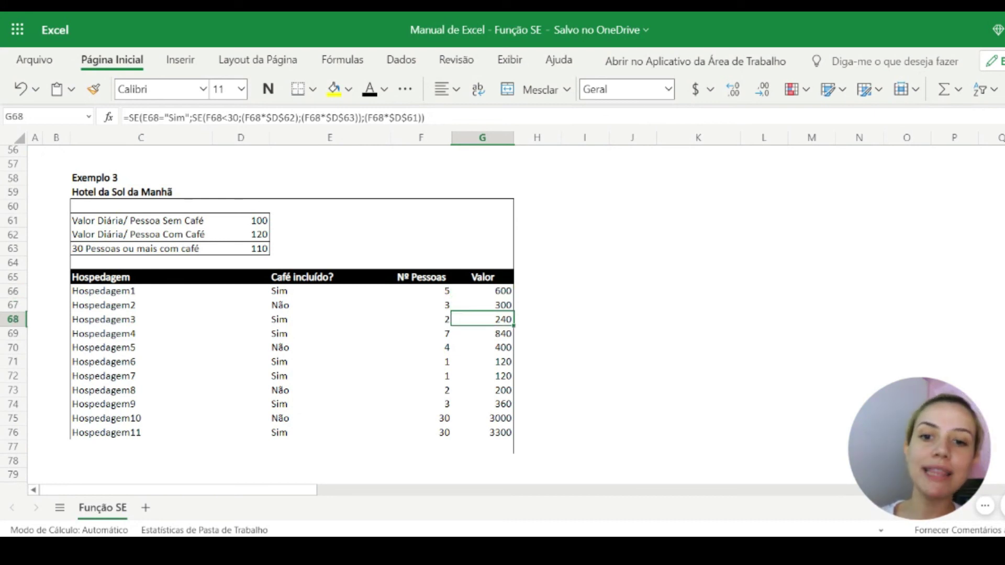